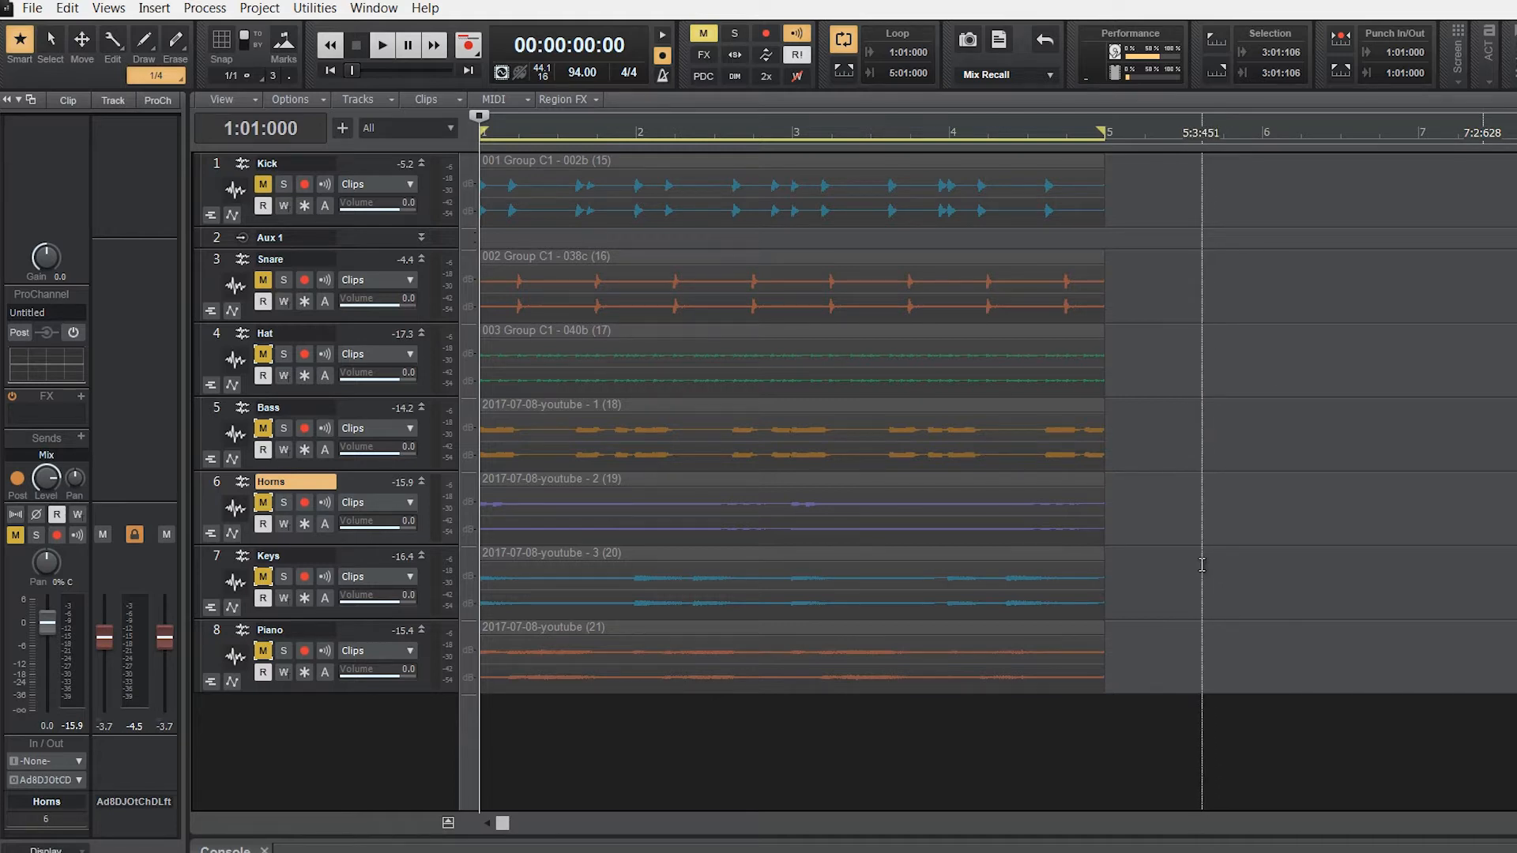
click(1152, 545)
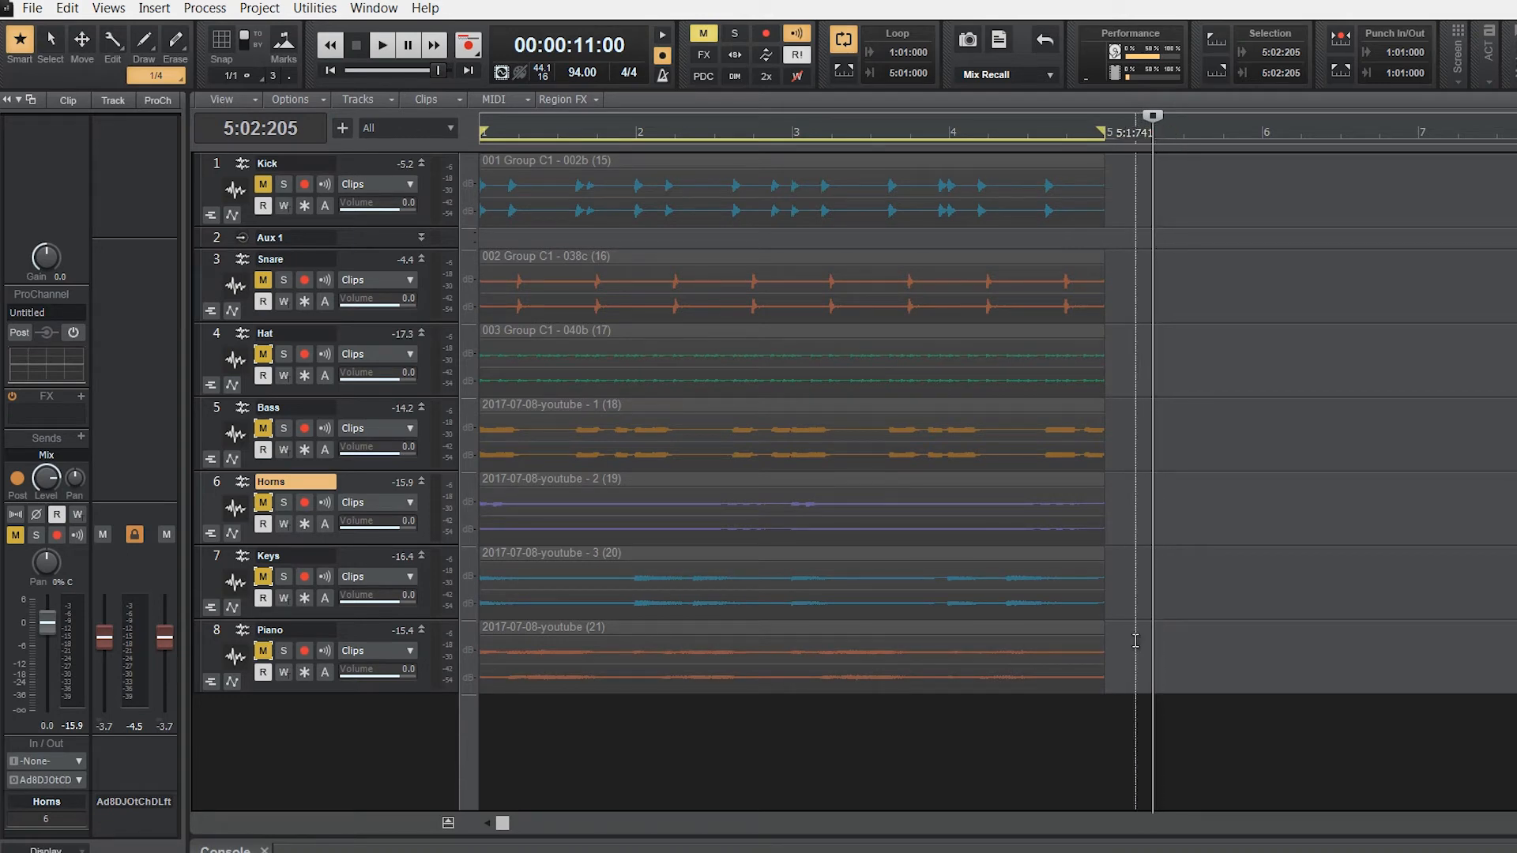
click(1185, 604)
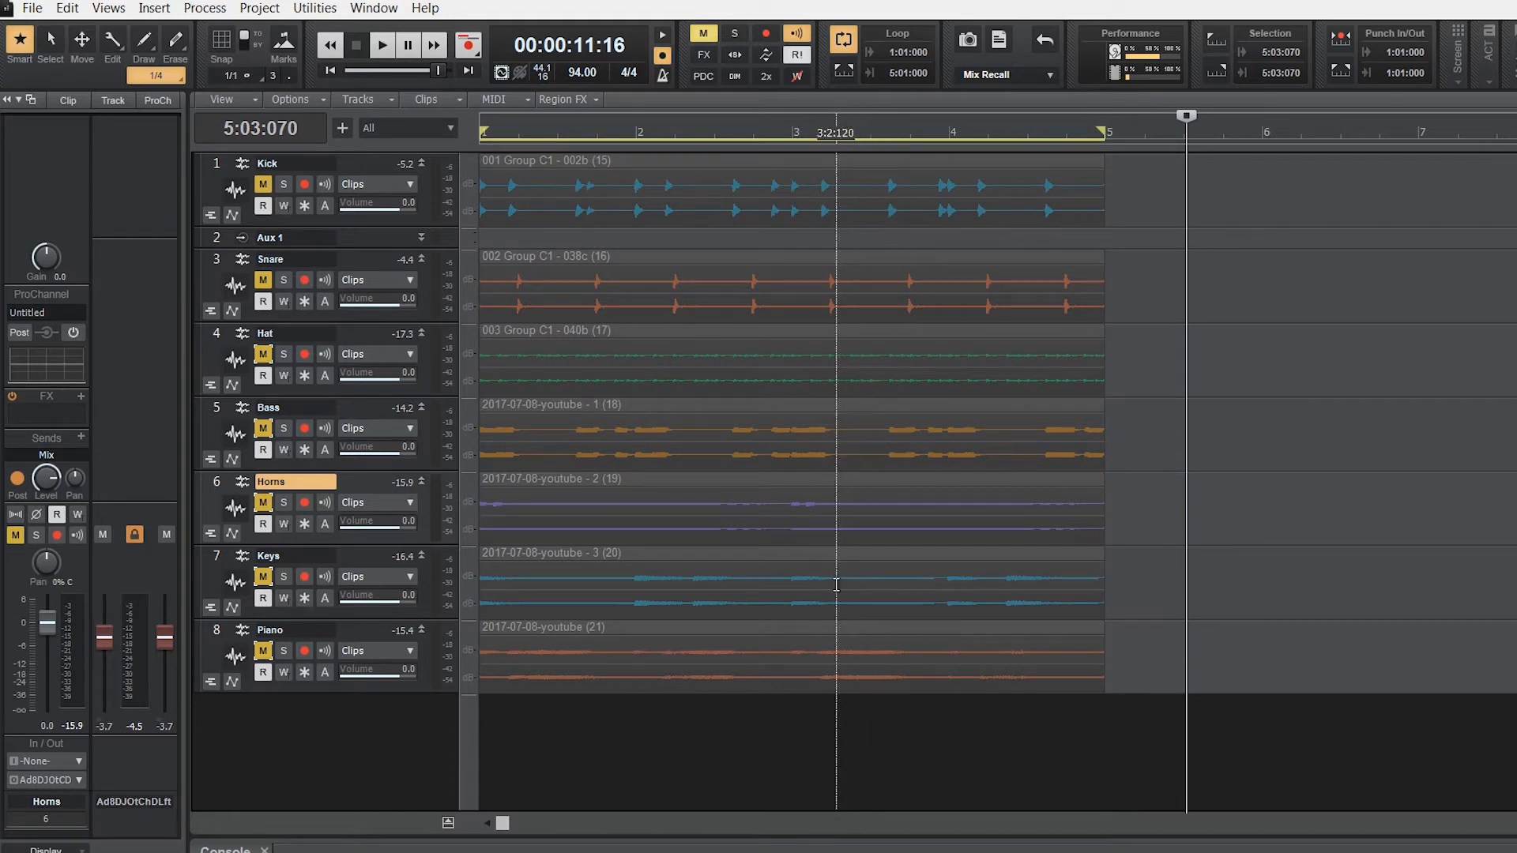
click(1158, 545)
Step: Show the mixing console at full height and audition the Kick track by itself
key(d)
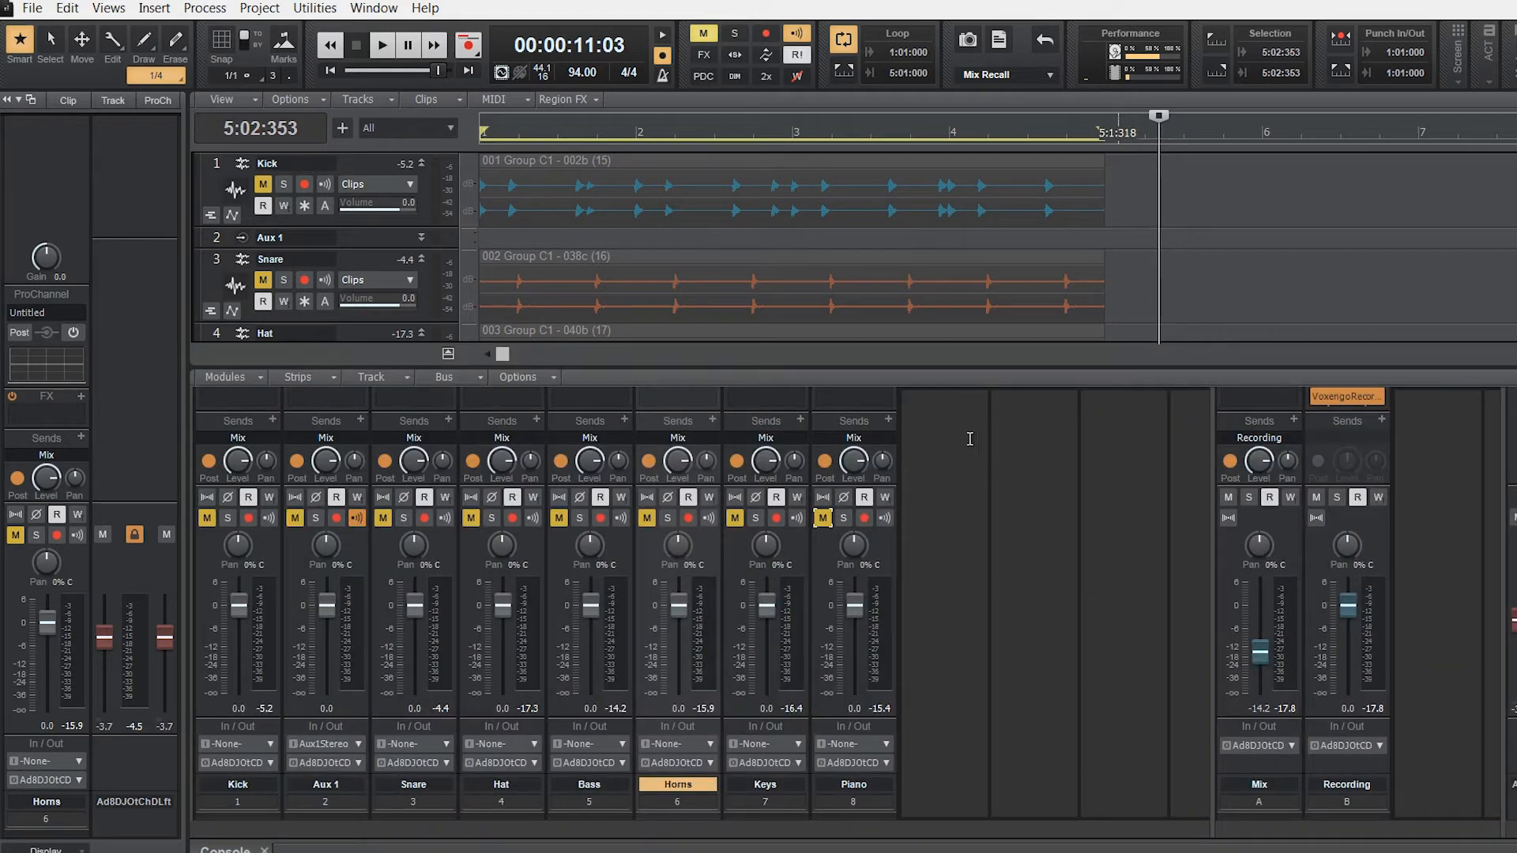
drag(945, 367, 907, 68)
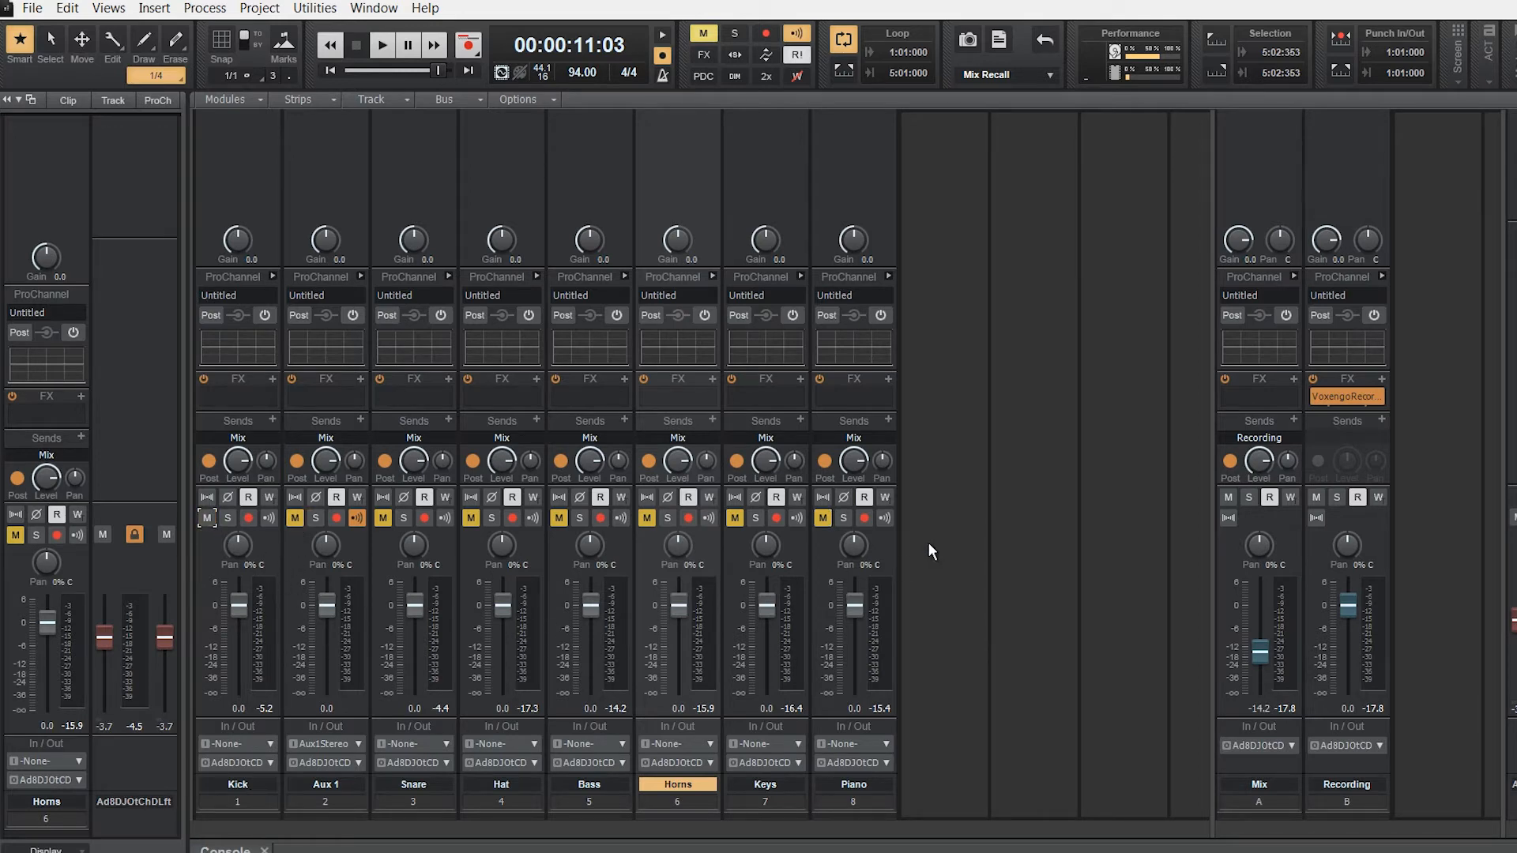
key(space)
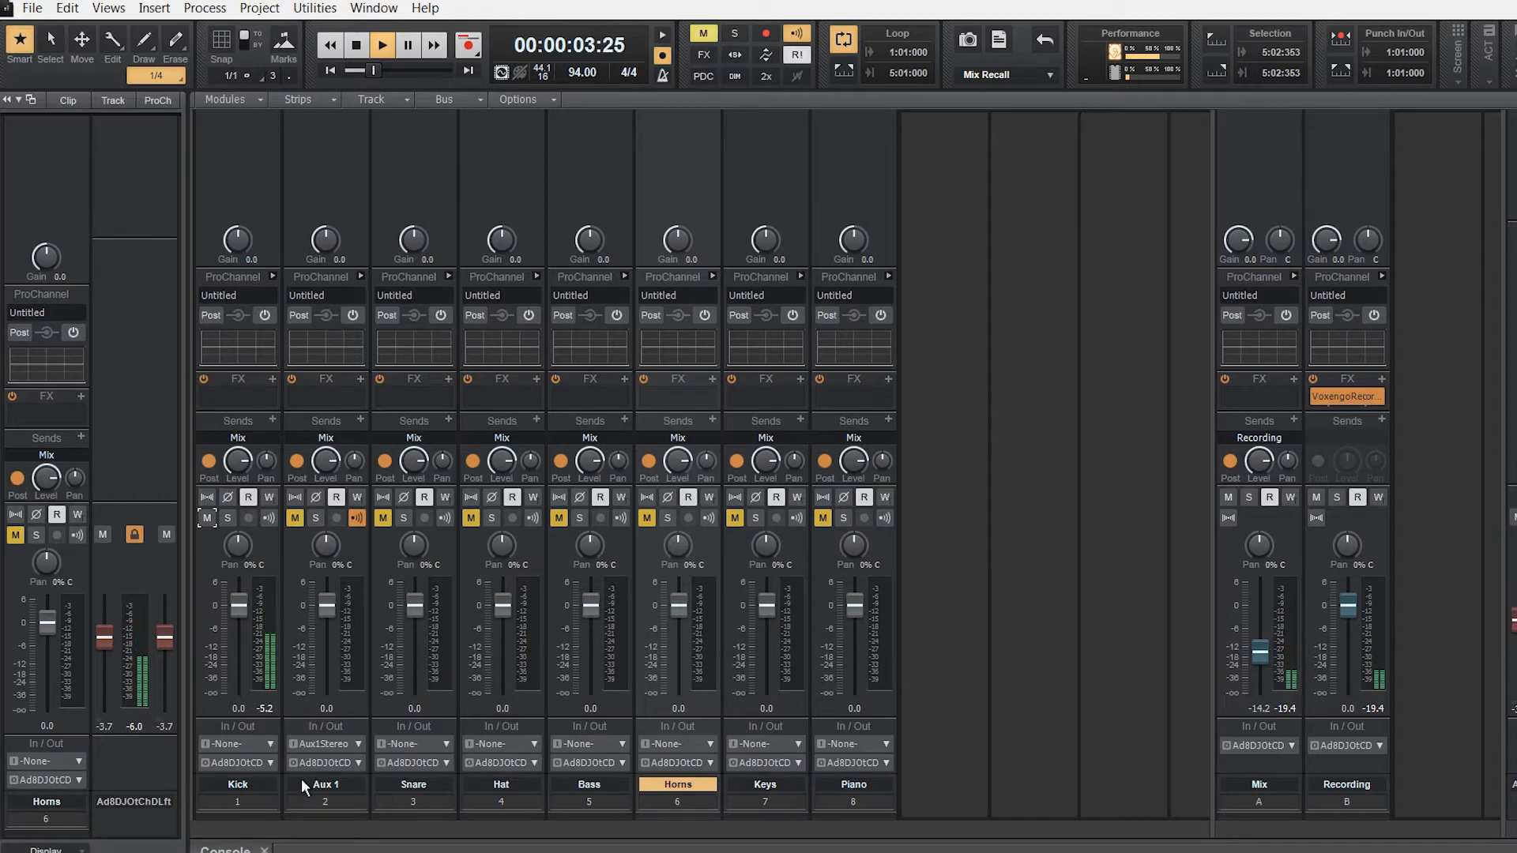
key(space)
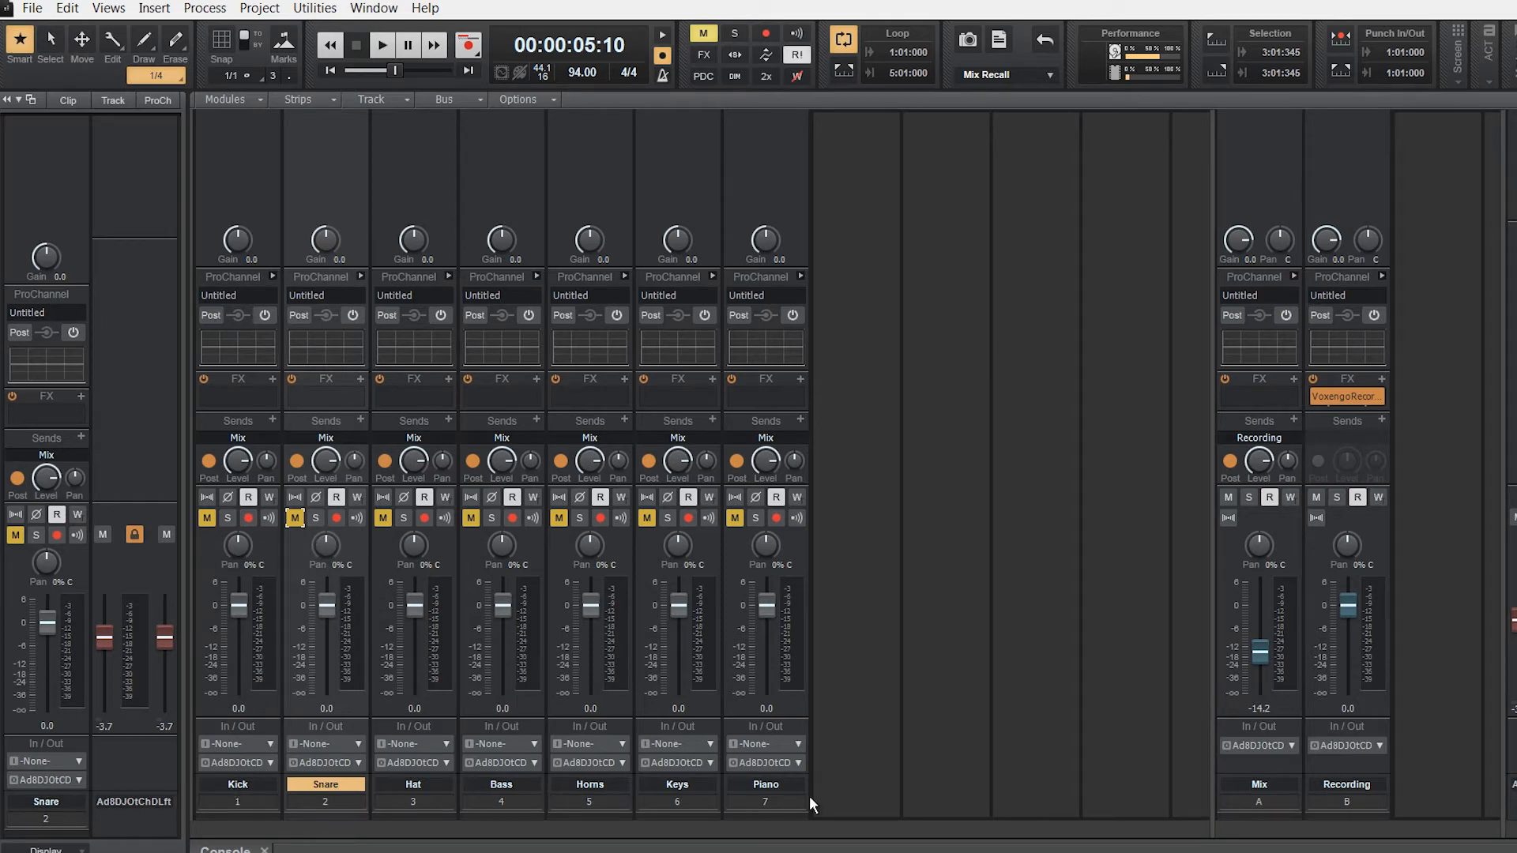
Step: Leave only the Kick track audible, with the Snare and Hat muted, and start looped playback
click(294, 517)
click(383, 518)
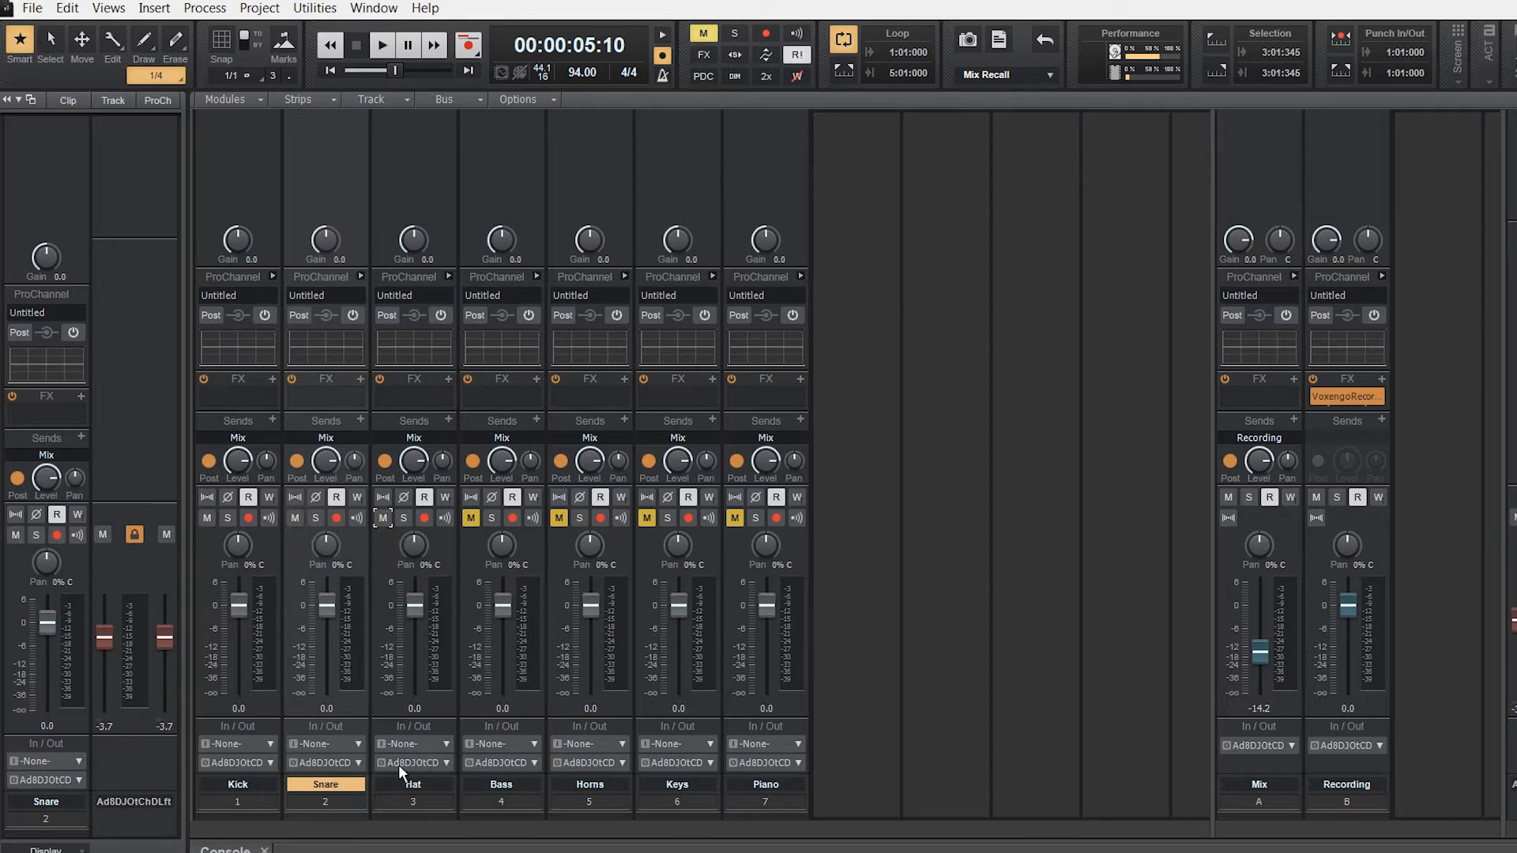
click(295, 517)
key(space)
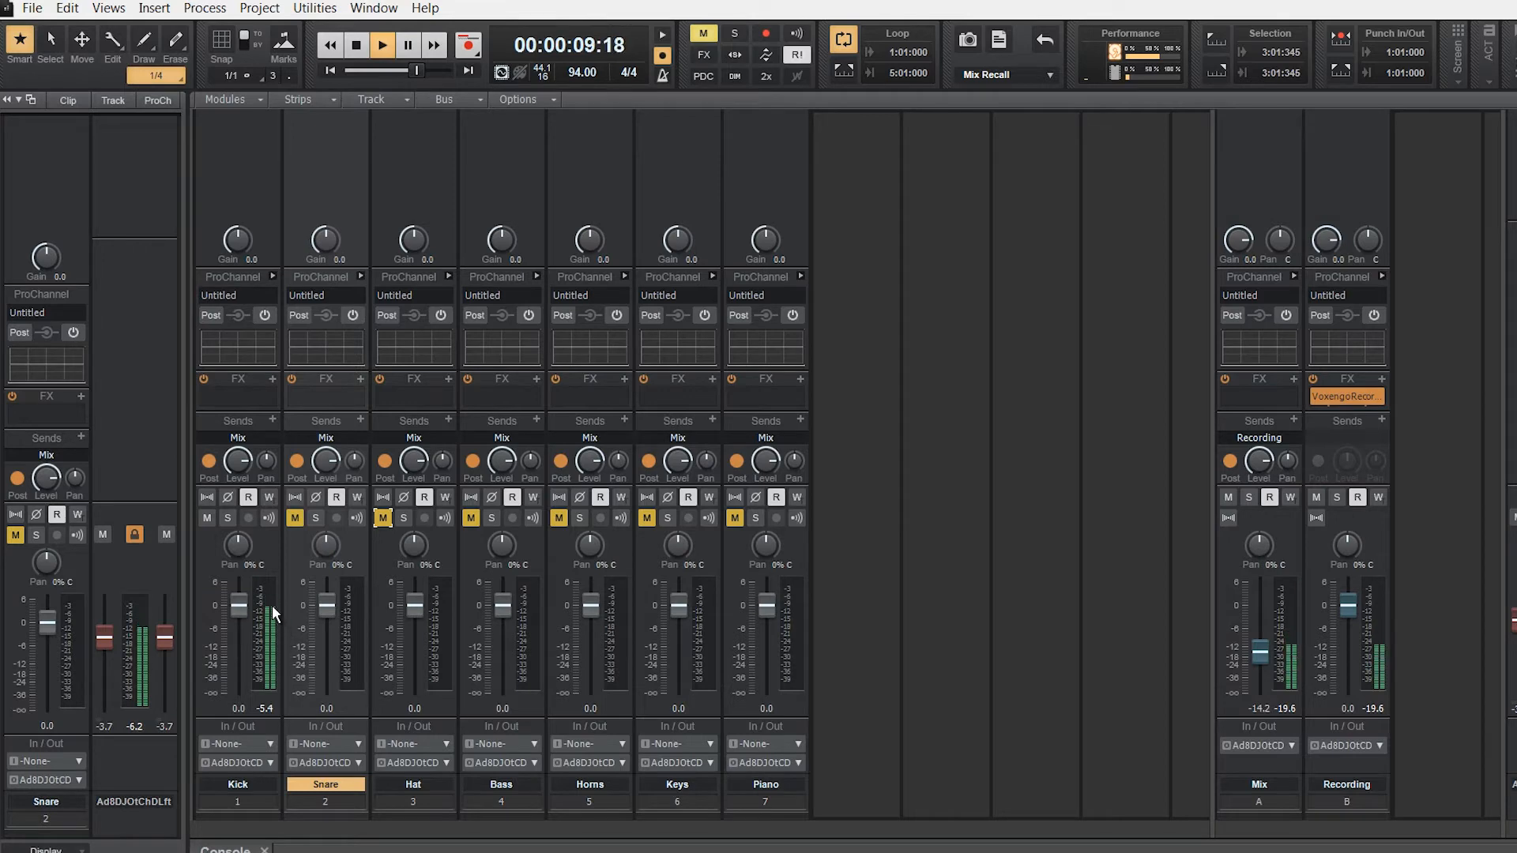
Step: Lower the Kick track's volume fader to -3.1 dB during playback
drag(236, 609, 239, 604)
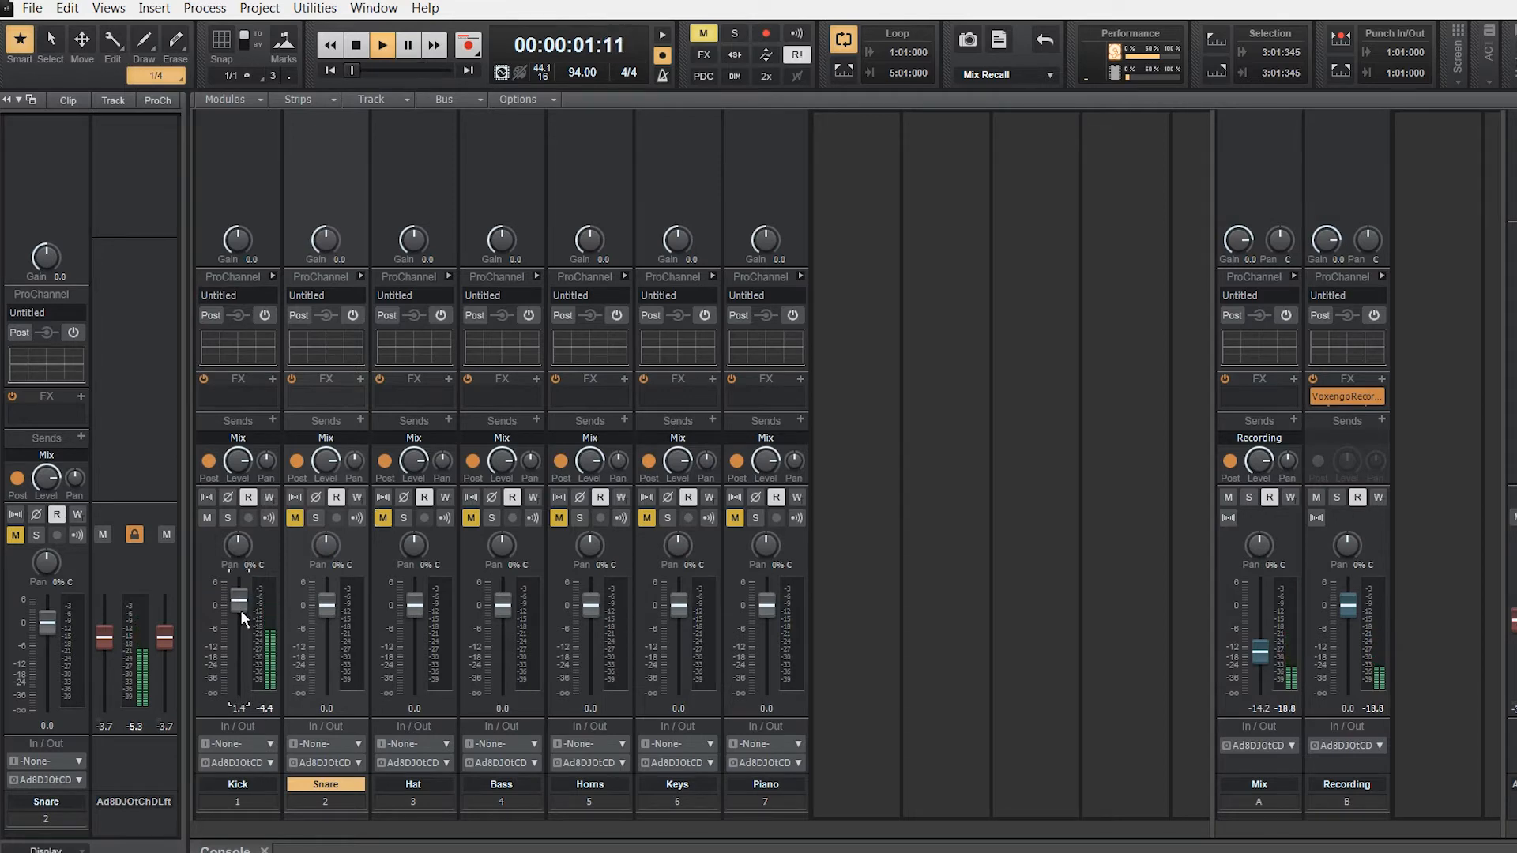
double_click(238, 602)
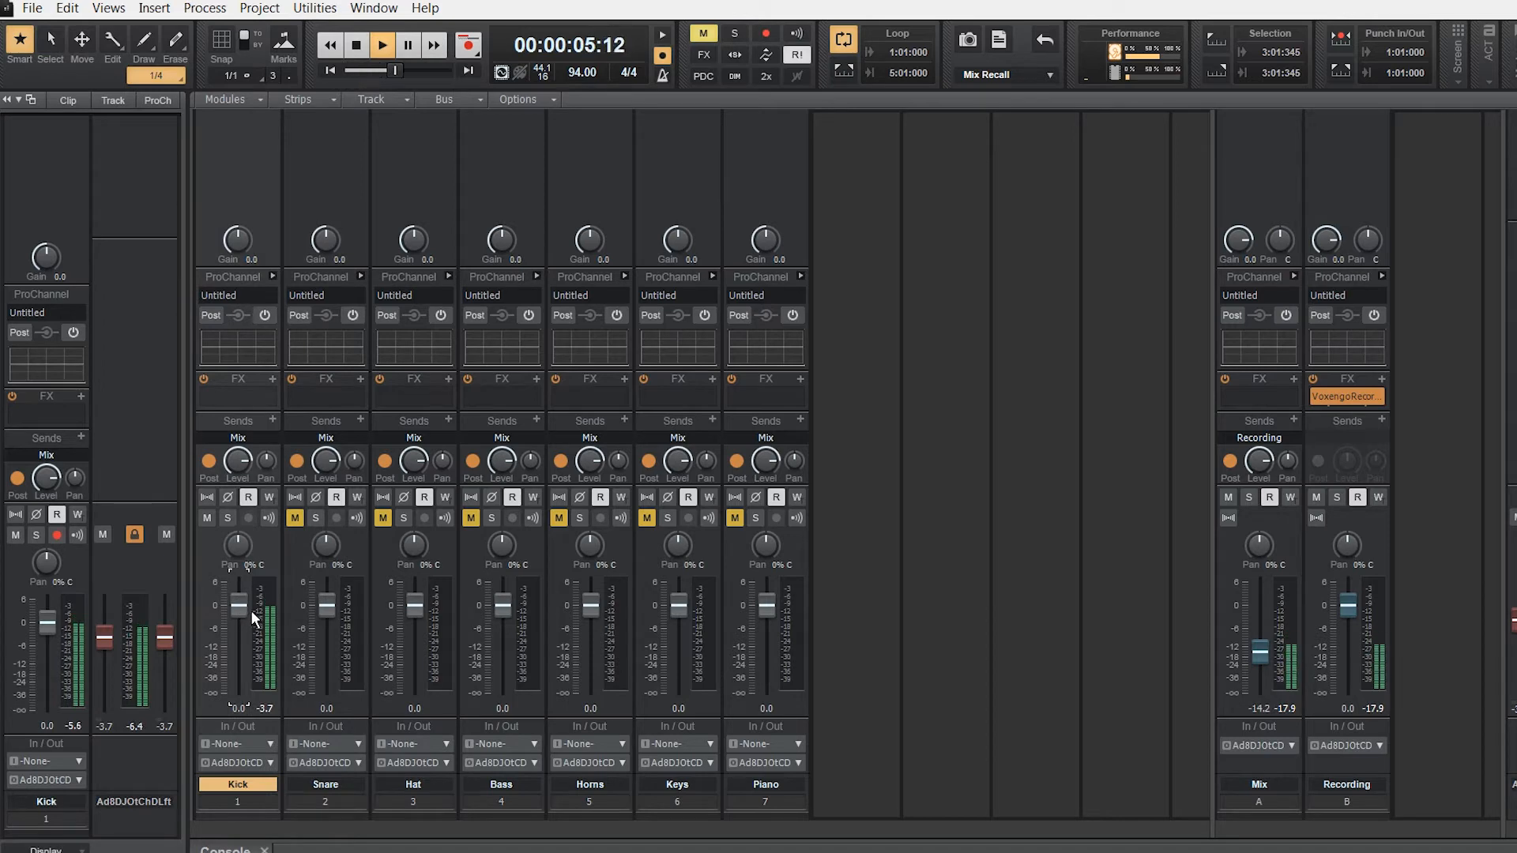
mouse_move(240, 615)
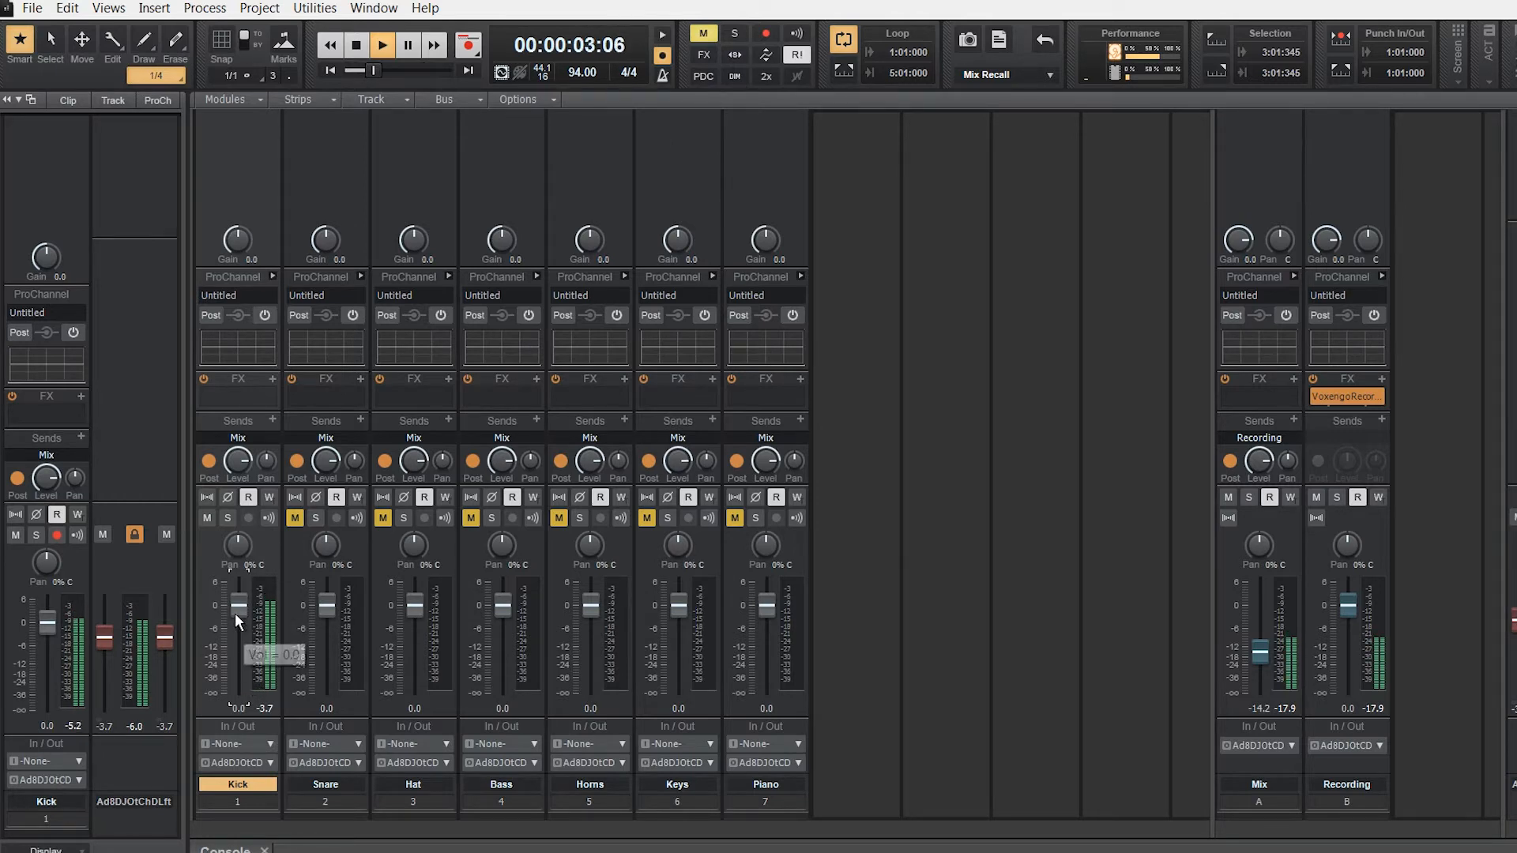
drag(243, 601, 245, 613)
Step: Unmute the Snare track and lower its volume fader to -2.7 dB
click(289, 530)
click(294, 519)
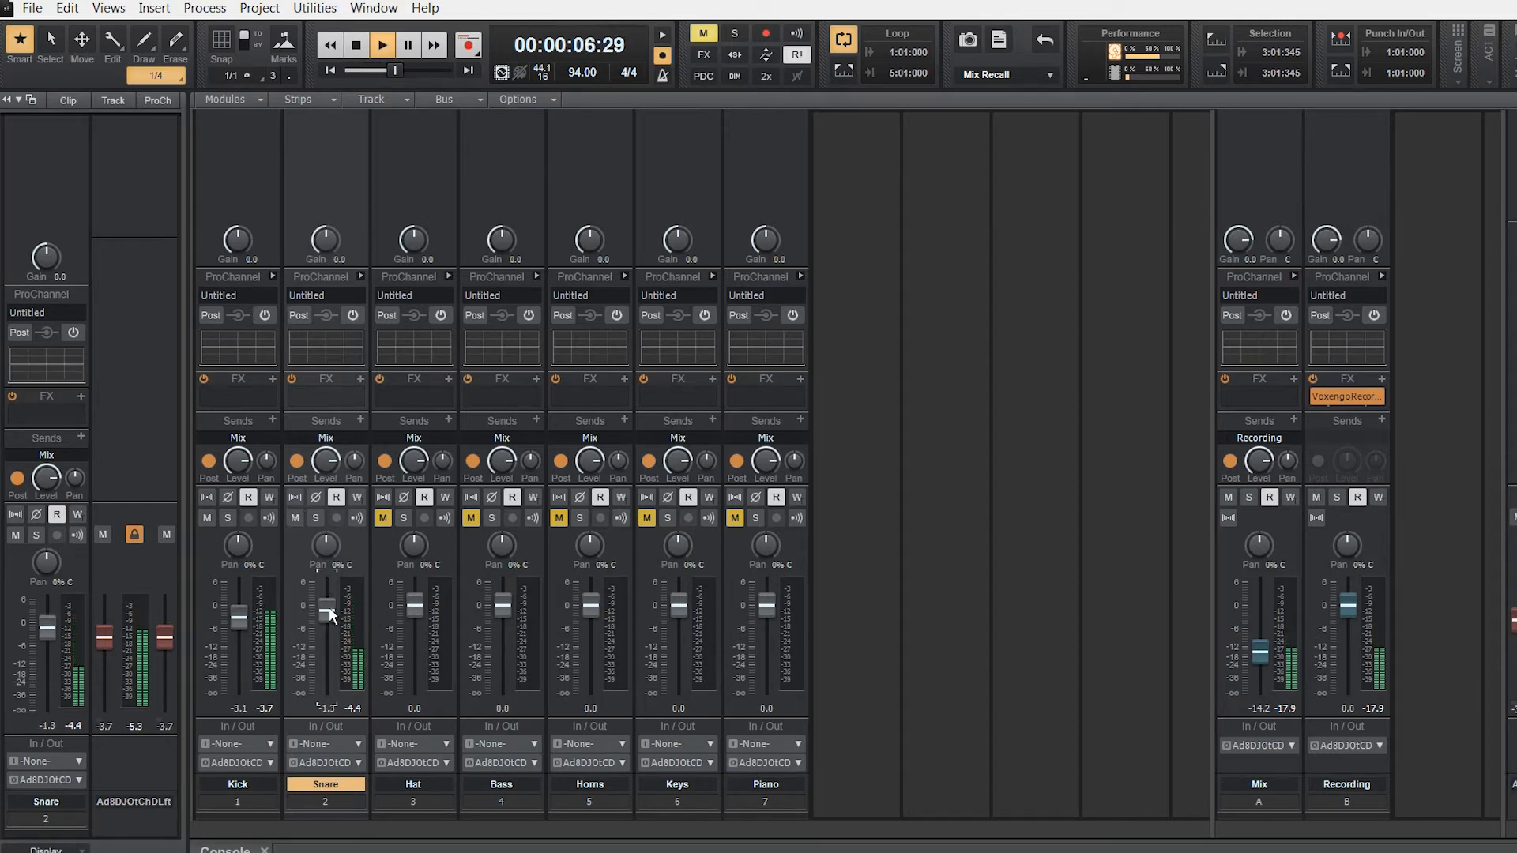
drag(329, 607, 329, 616)
Step: Unmute the Hat track and lower its volume fader to -5.5 dB
click(383, 518)
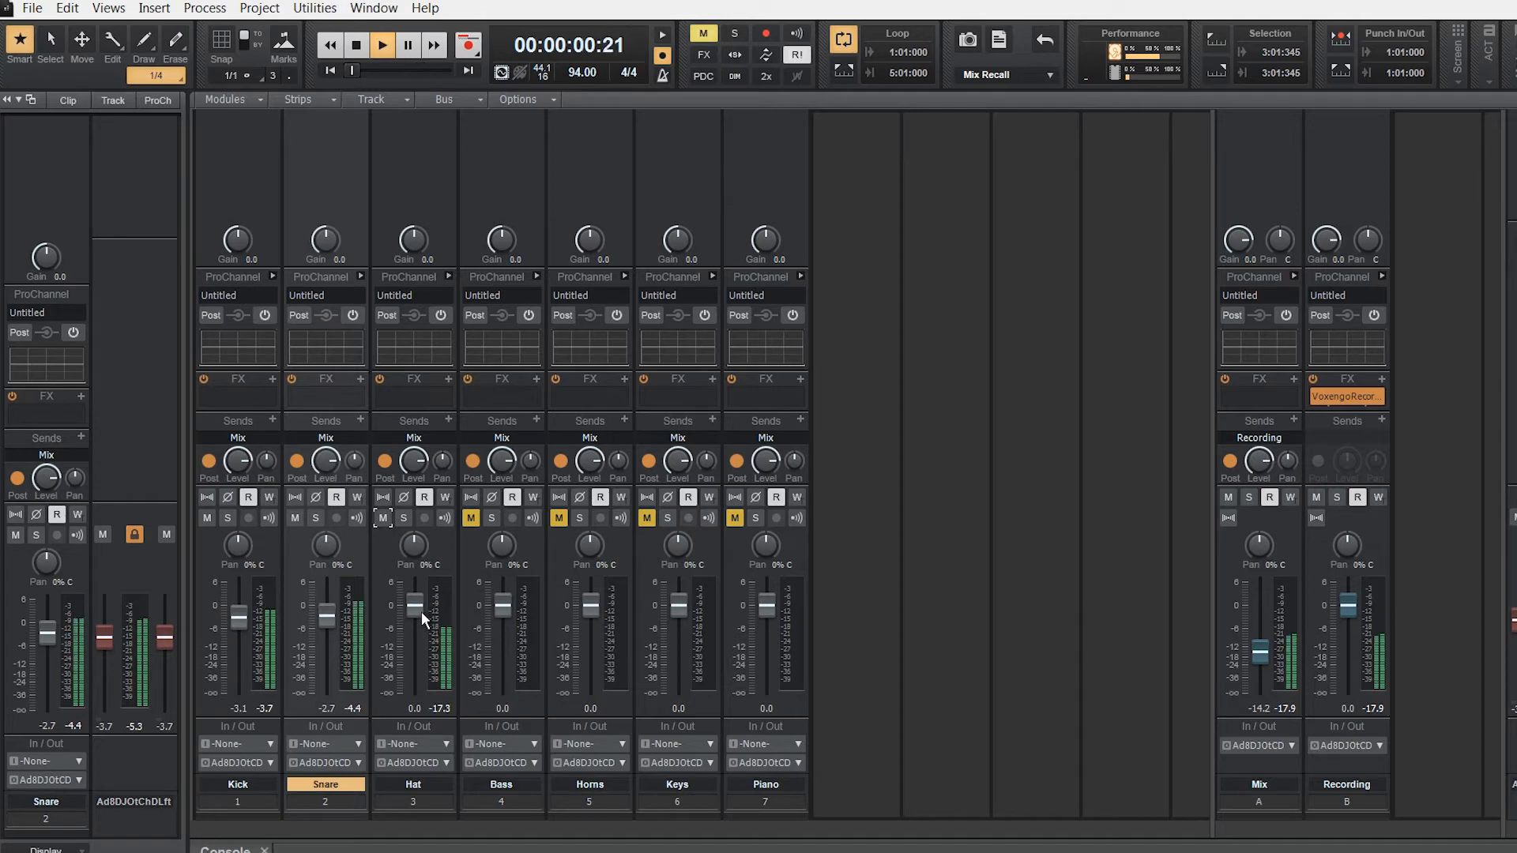
mouse_move(420, 610)
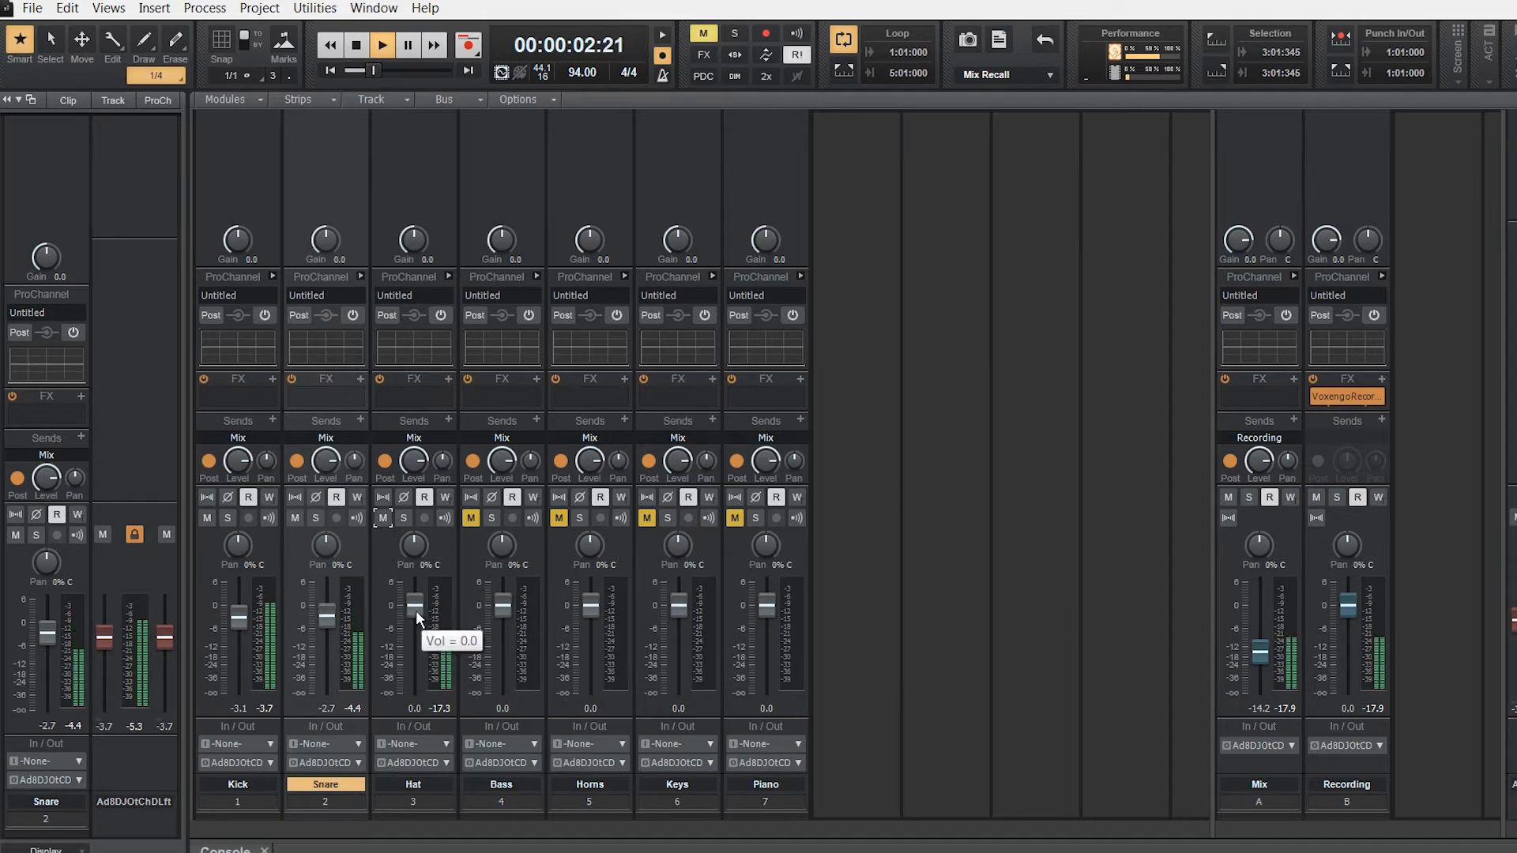
scroll(415, 611, down, 6)
scroll(415, 609, up, 1)
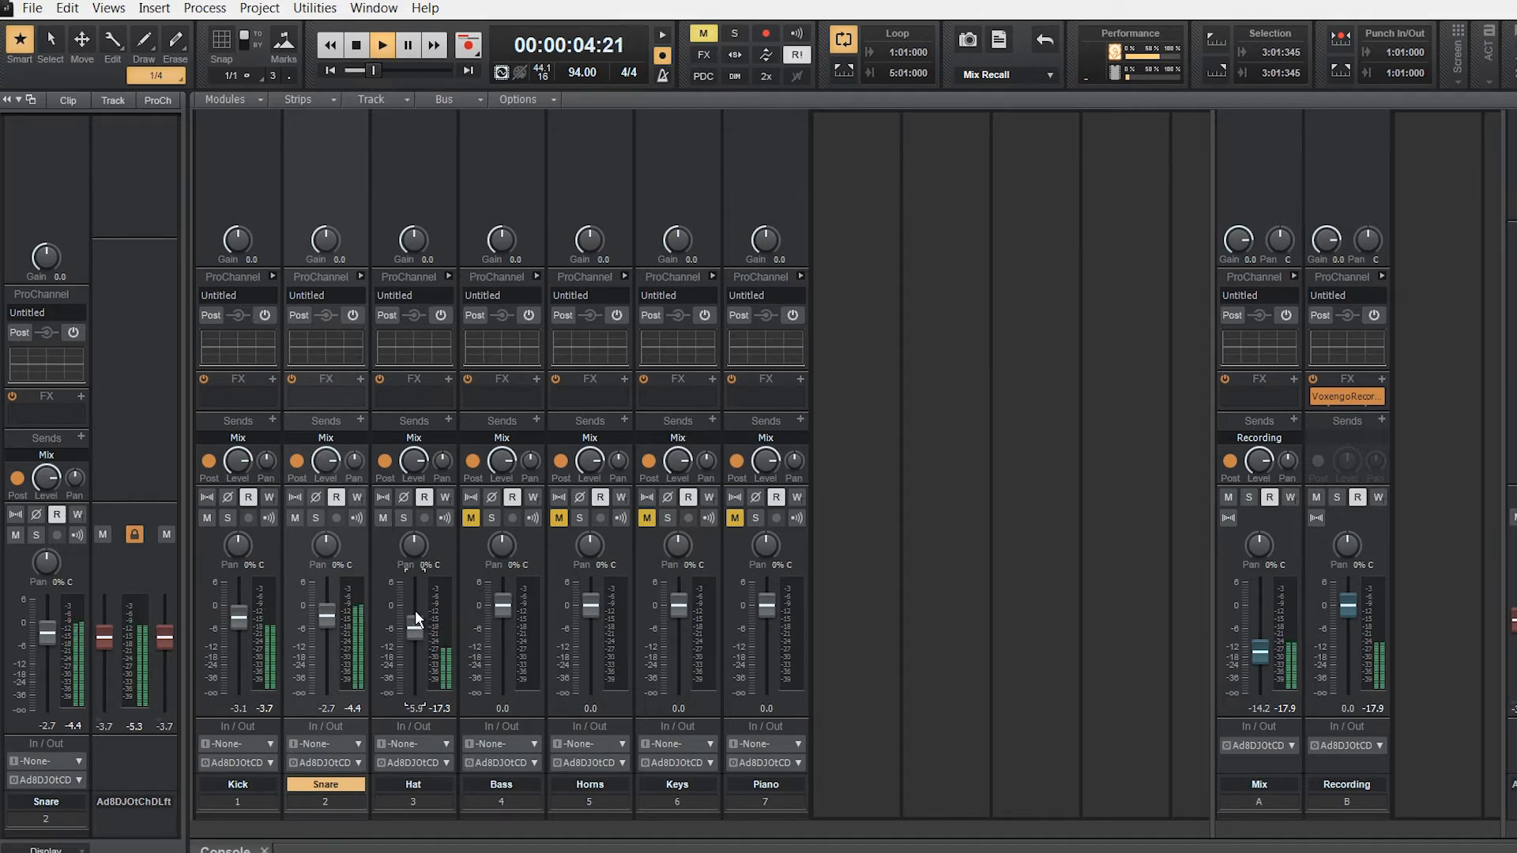
Step: Unmute the Bass, Horns, Keys and Piano one by one during playback, lowering the Bass fader to -0.7 dB
click(470, 518)
scroll(502, 613, down, 1)
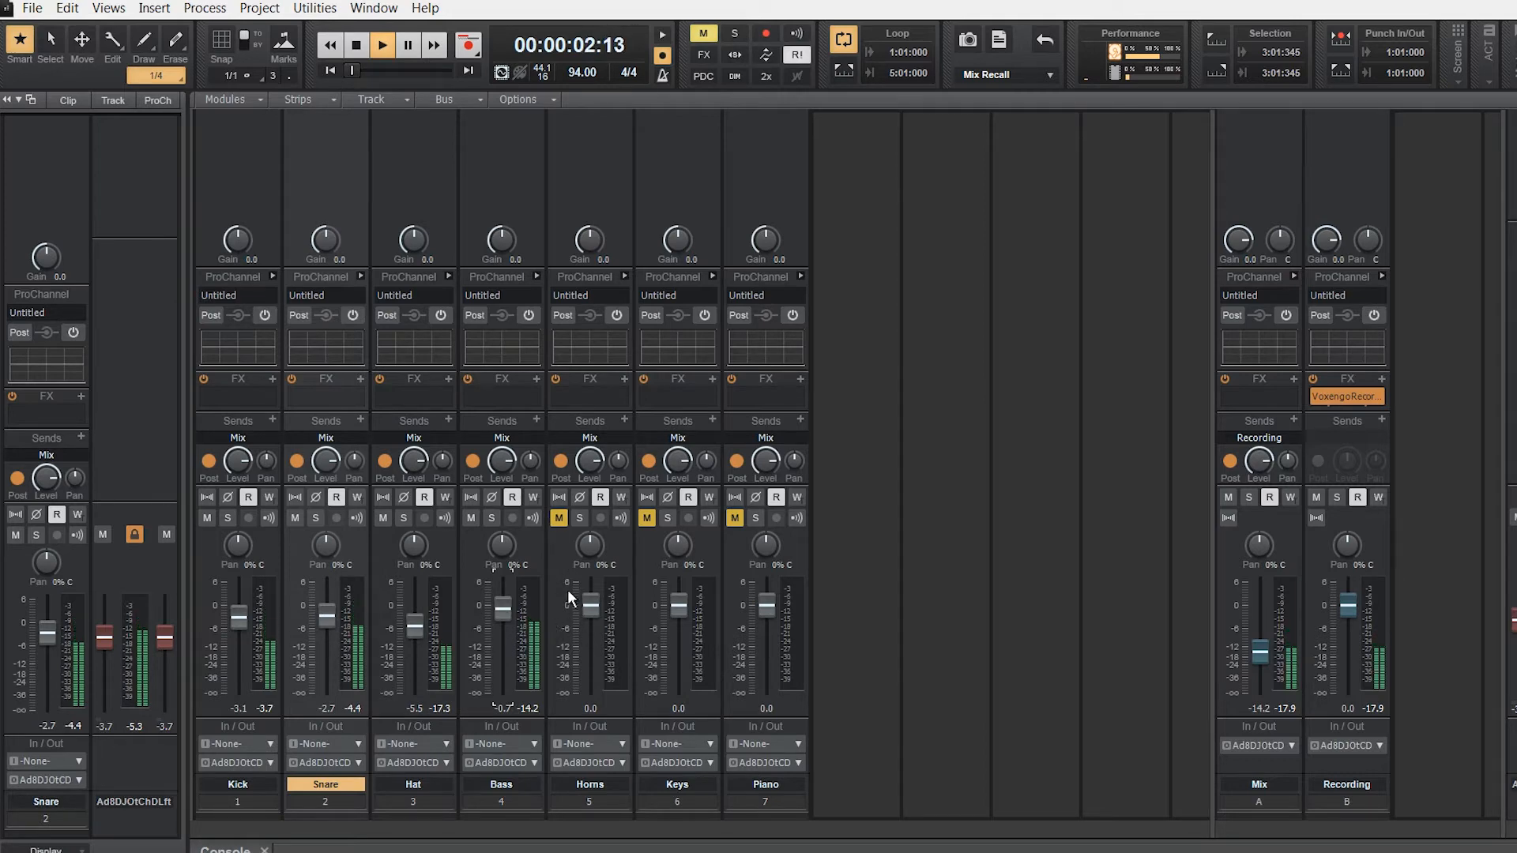
click(559, 518)
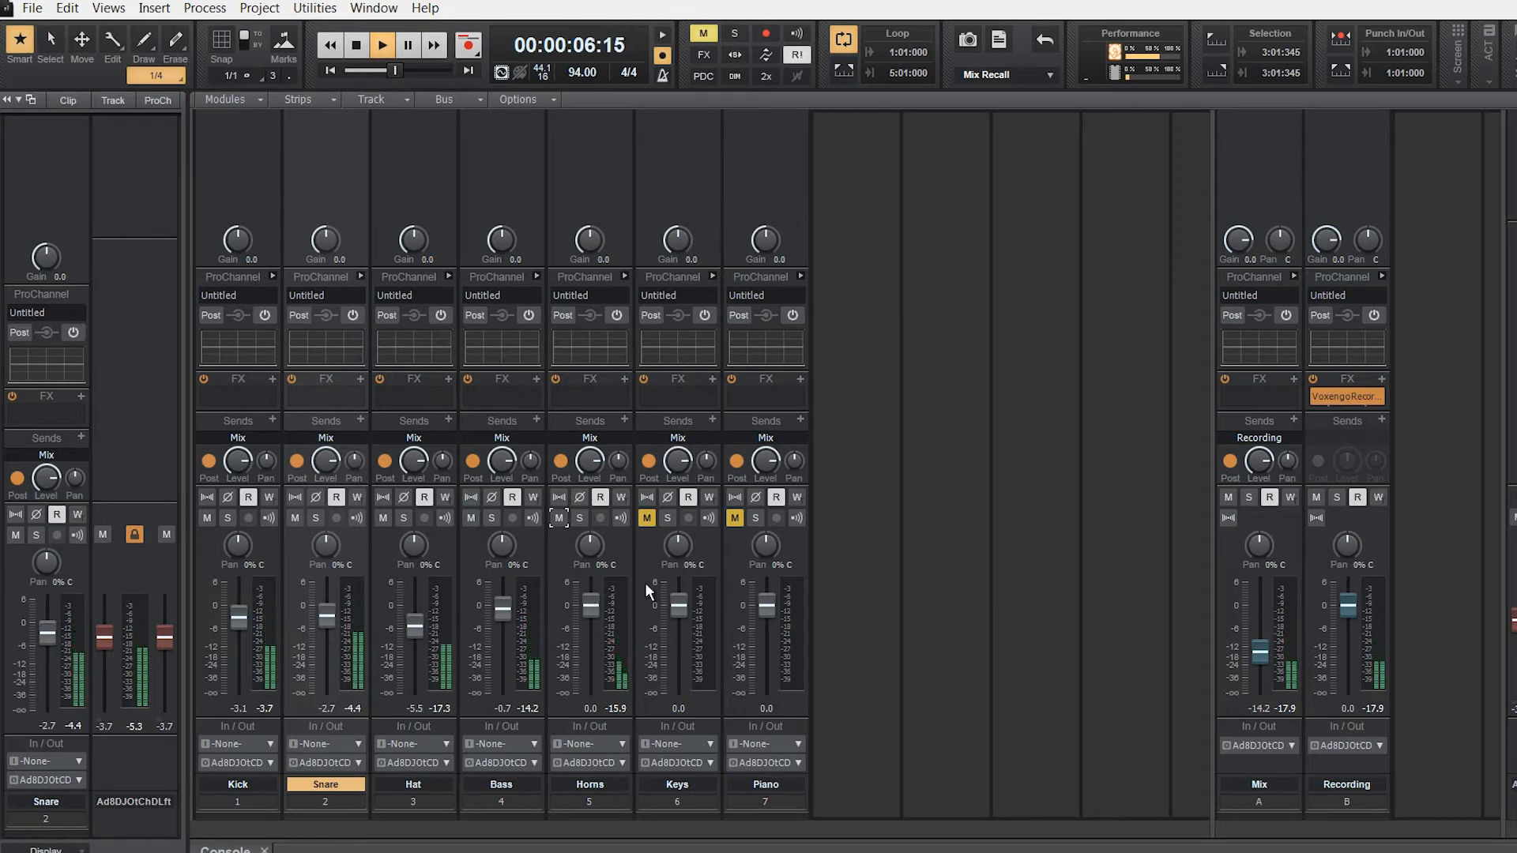
click(647, 519)
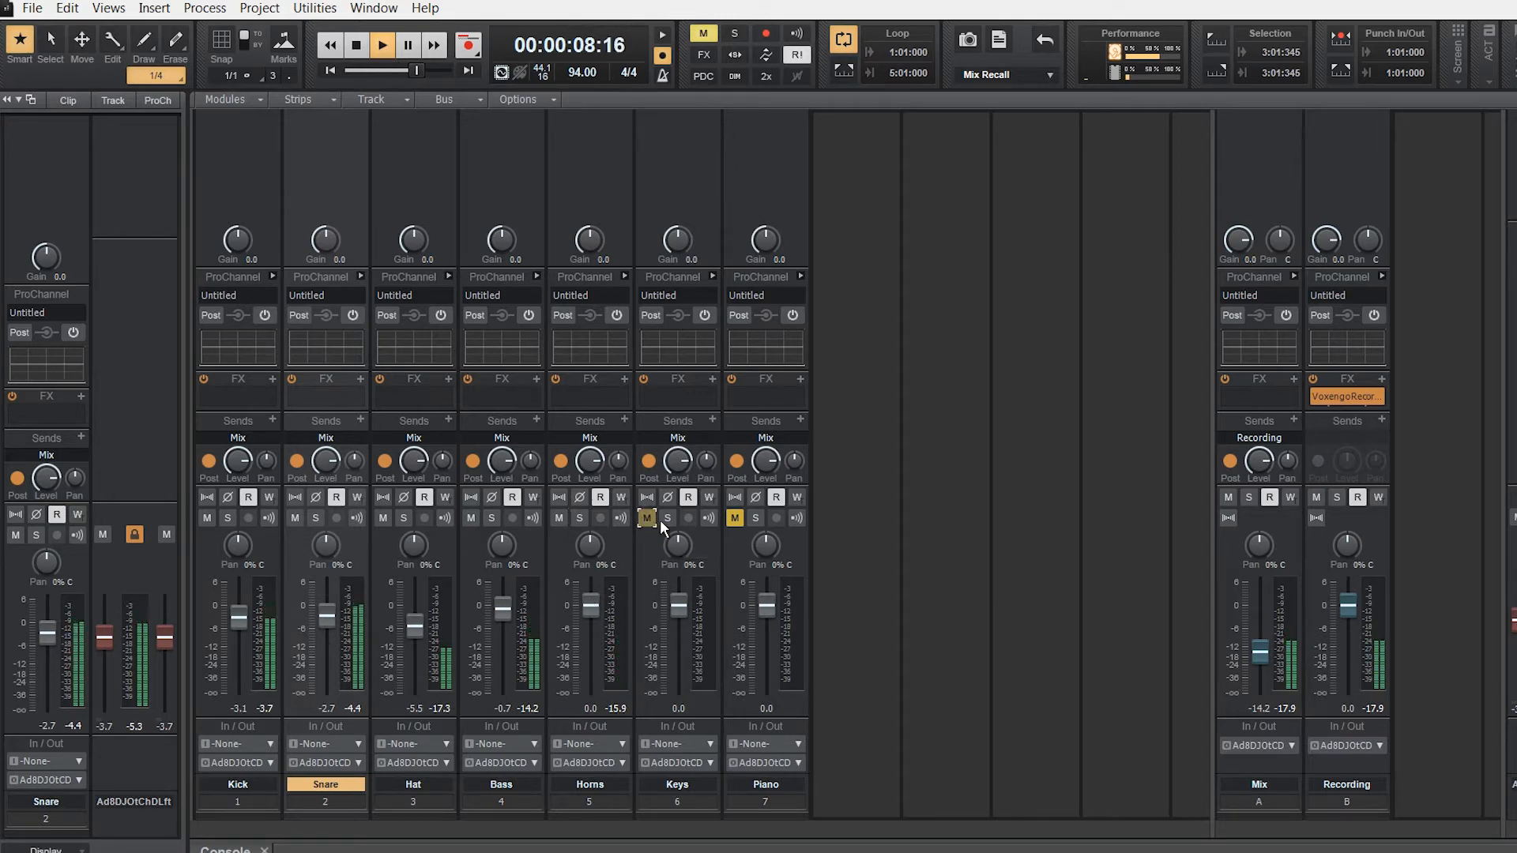
click(734, 519)
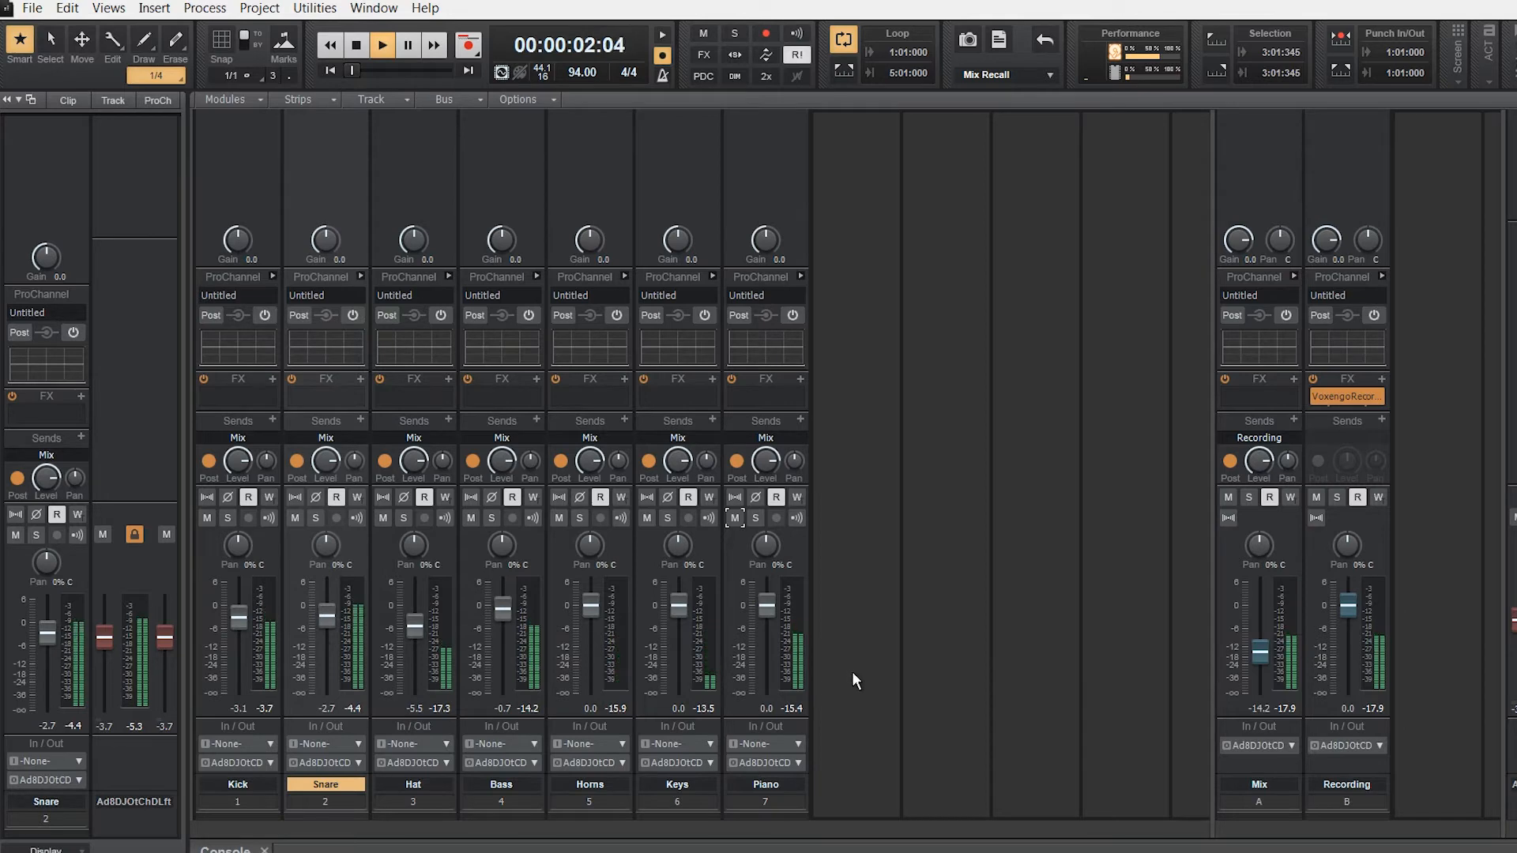
key(space)
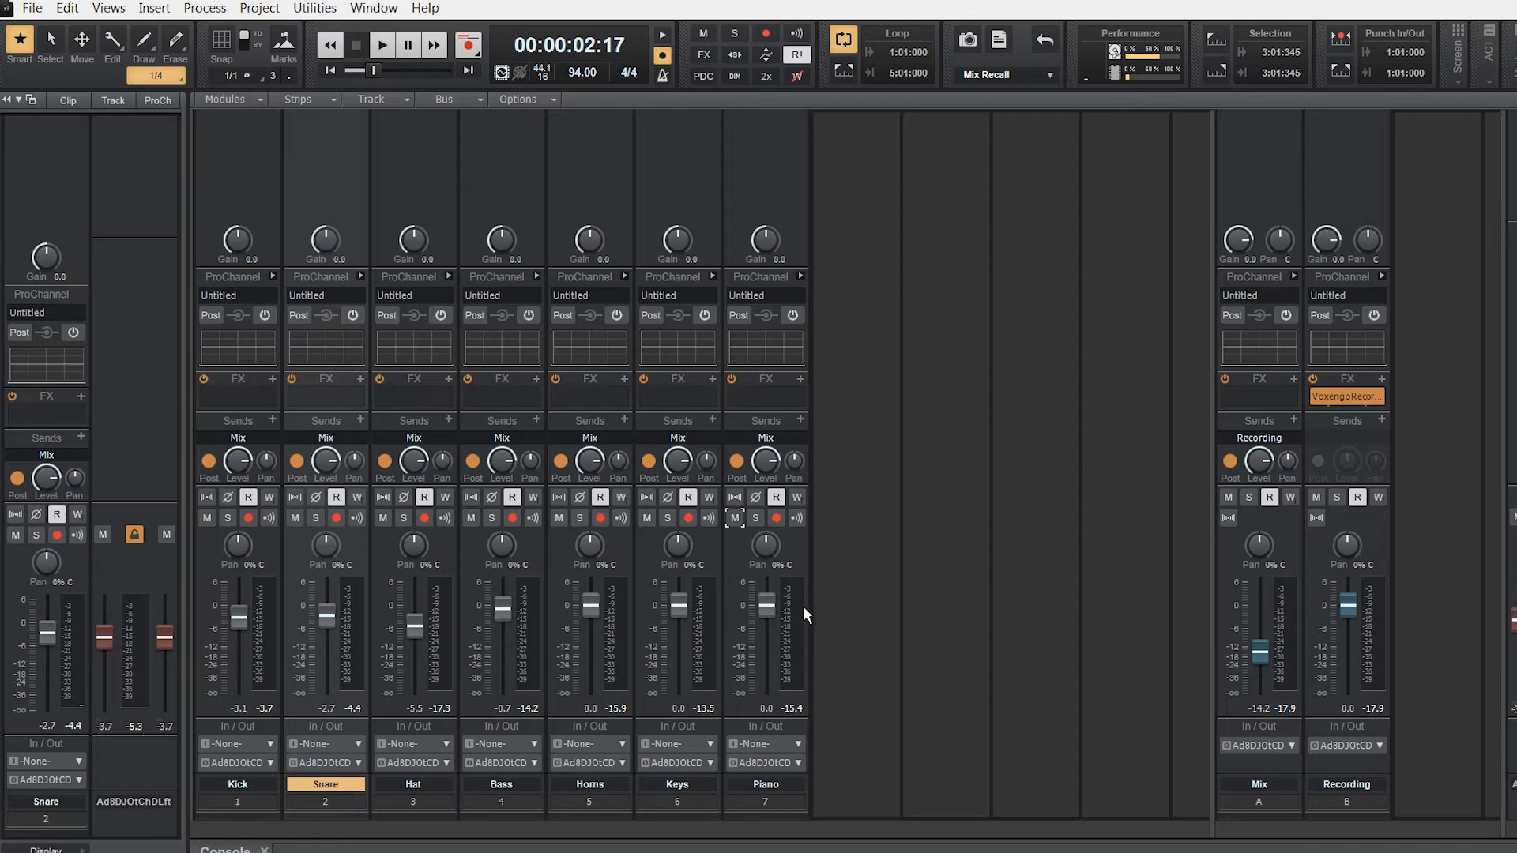
Step: Set the Bass track's volume fader to -2.2 dB and play back the full mix to check the balance
click(504, 609)
scroll(505, 608, up, 2)
scroll(504, 608, up, 4)
scroll(505, 591, up, 1)
scroll(505, 594, down, 3)
double_click(501, 604)
scroll(506, 612, down, 3)
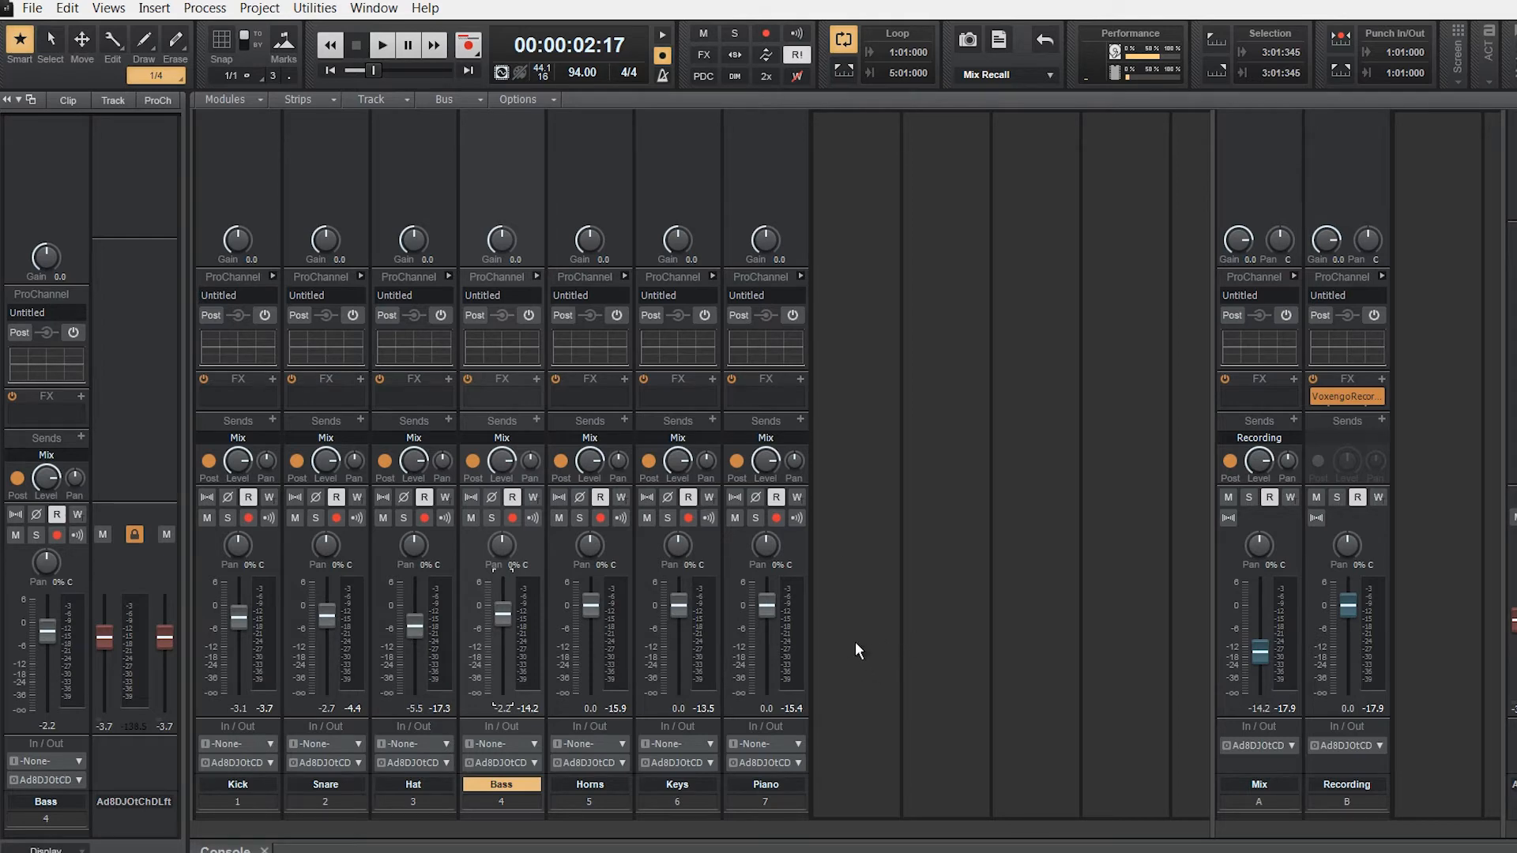
key(space)
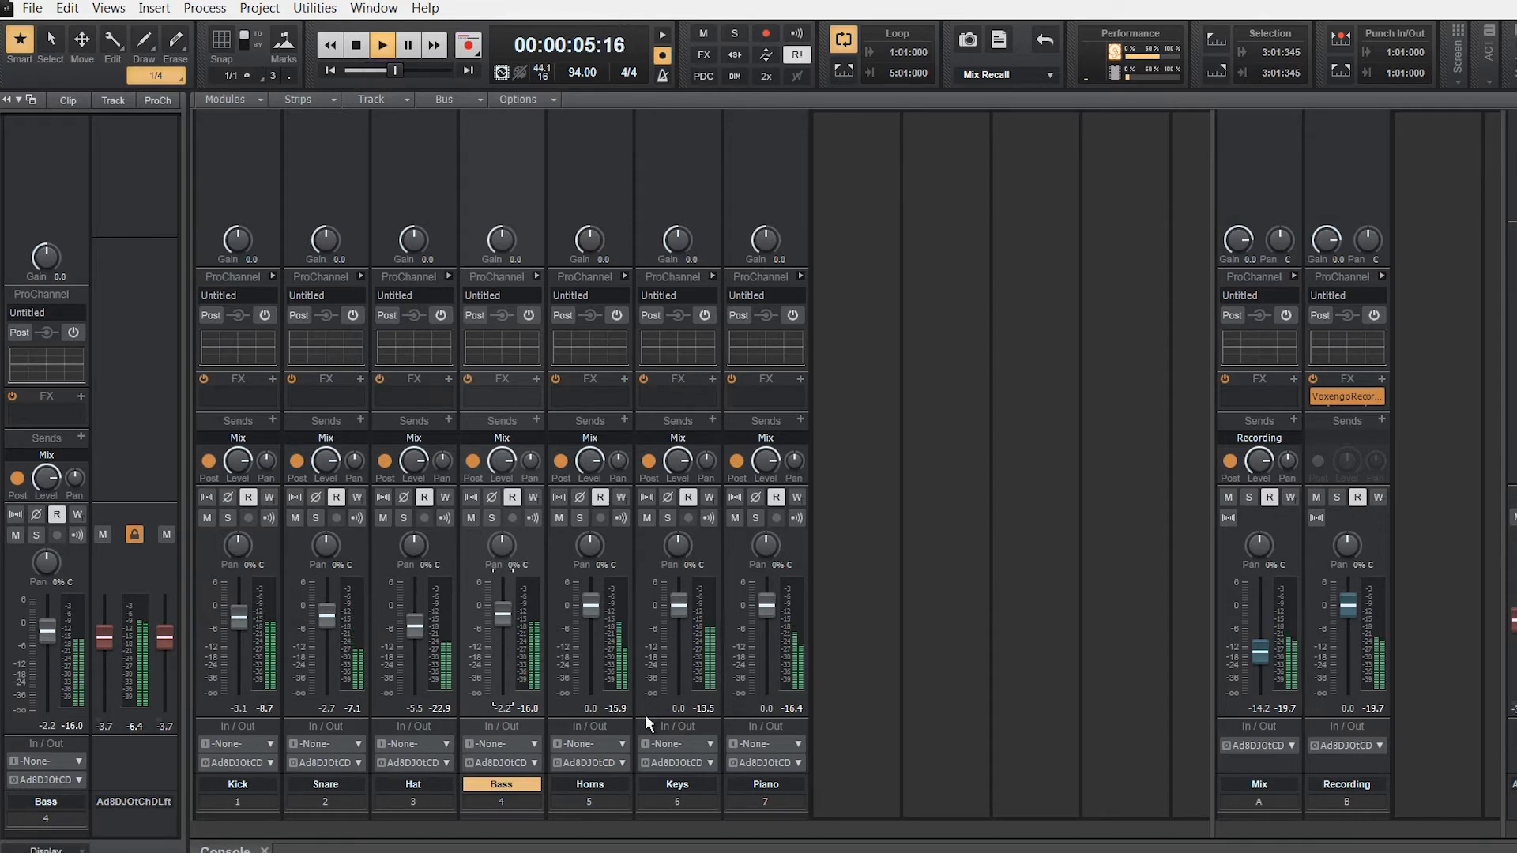
key(space)
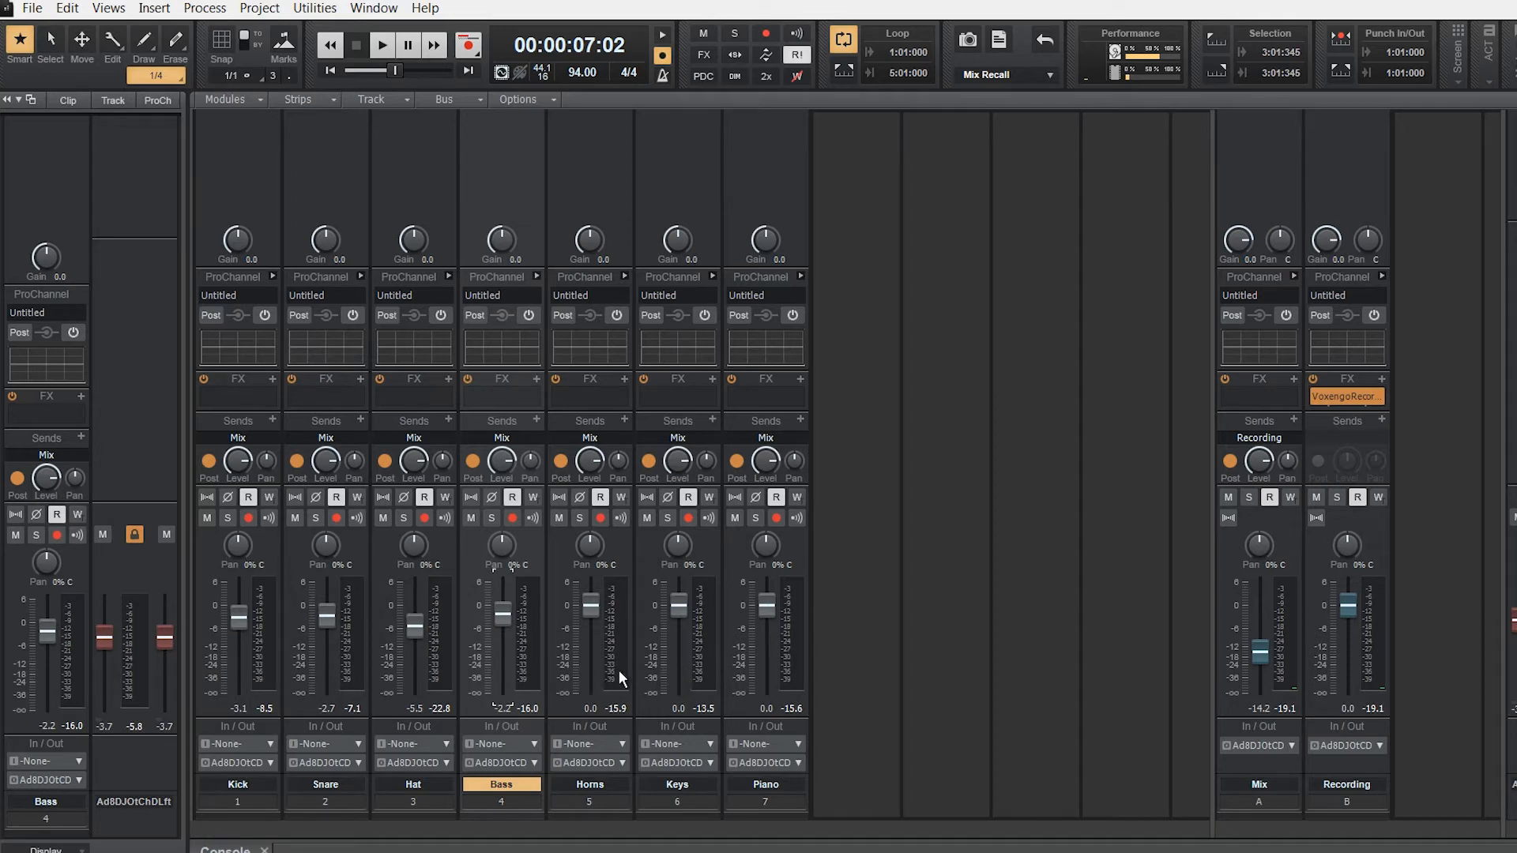
Step: Lower the Horns fader to -2.4 dB, the Piano to -0.6 dB and the Keys to -2.2 dB during playback
key(space)
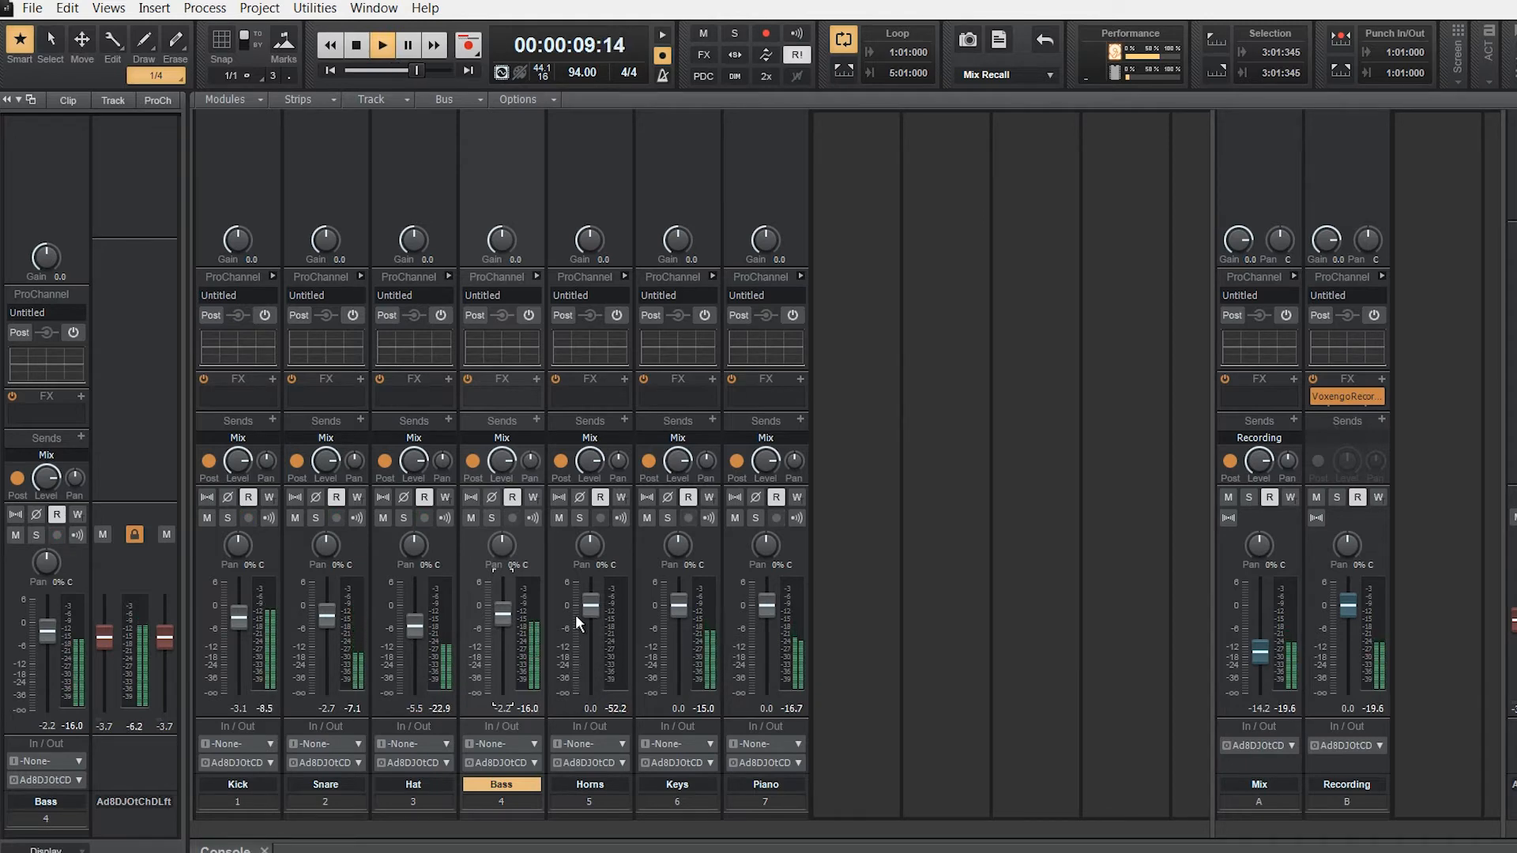
drag(595, 604, 596, 610)
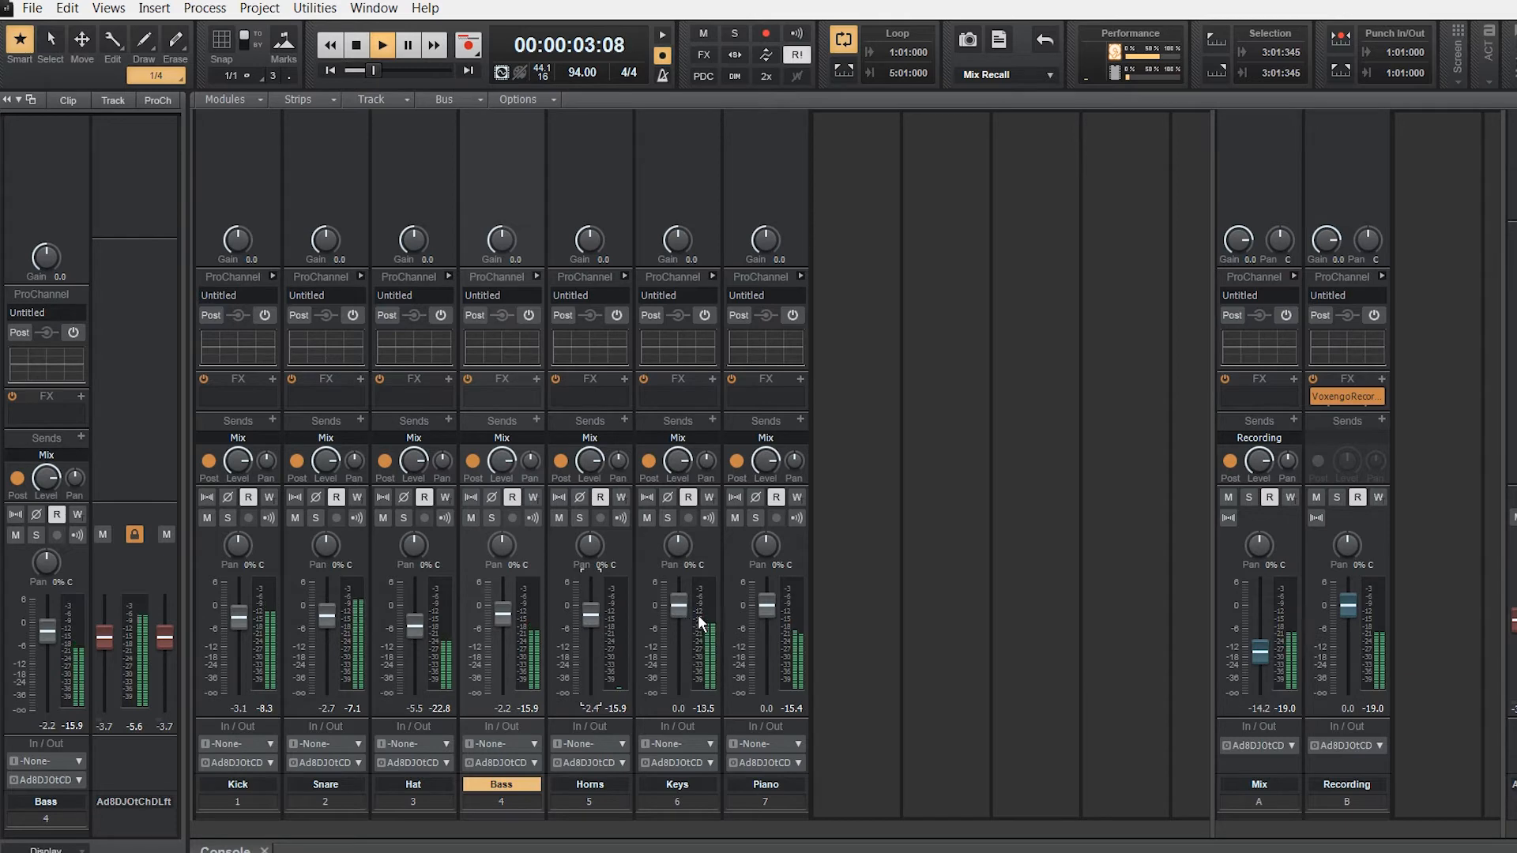
drag(775, 600, 770, 604)
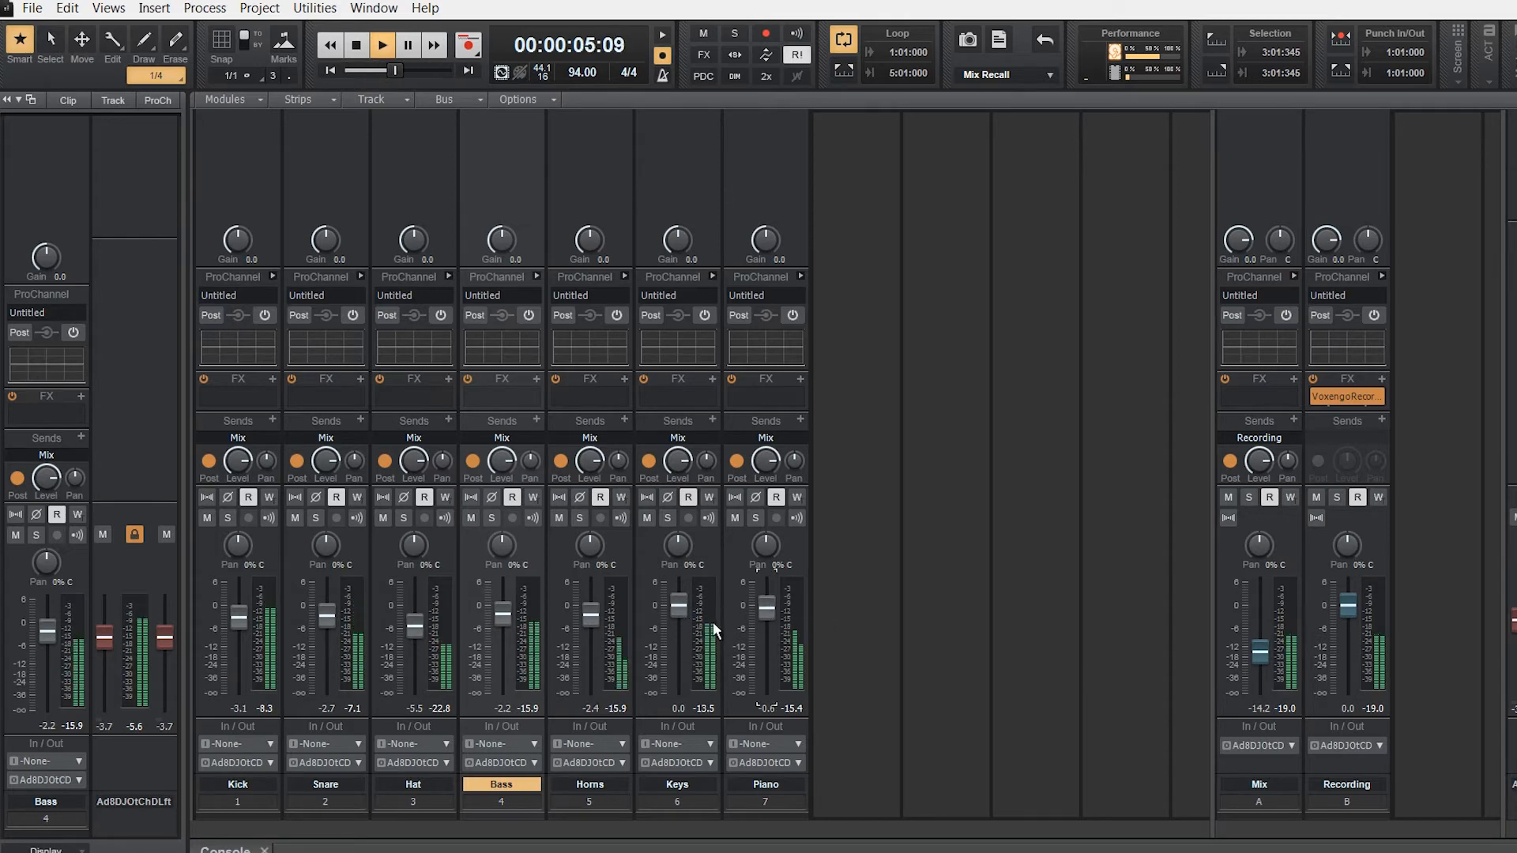
drag(675, 607, 675, 608)
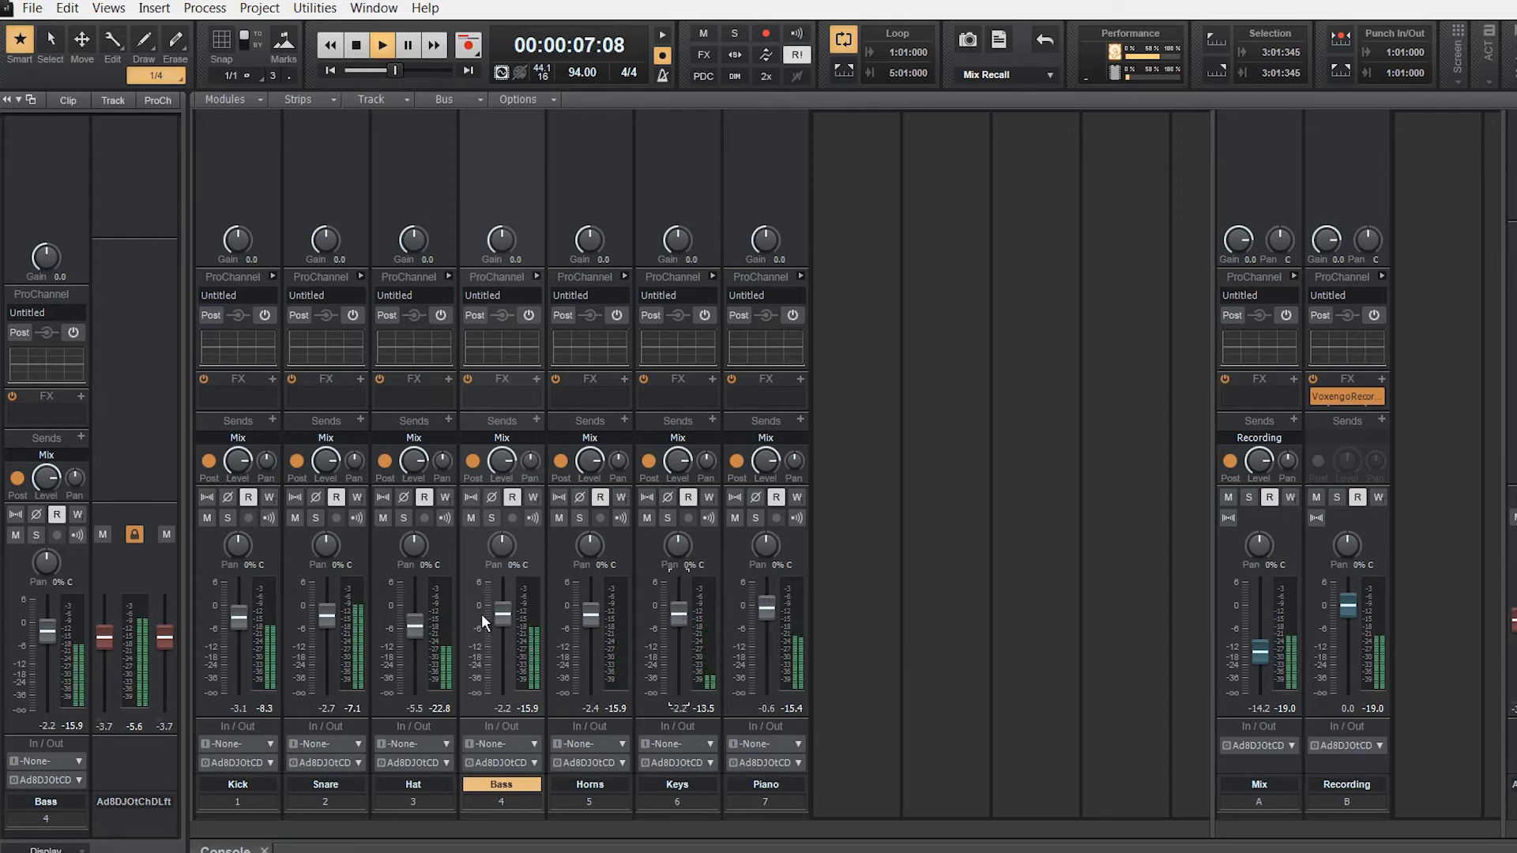
Step: Lower the Kick fader to -4.3 dB and the Bass fader to -2.8 dB
drag(240, 620, 243, 628)
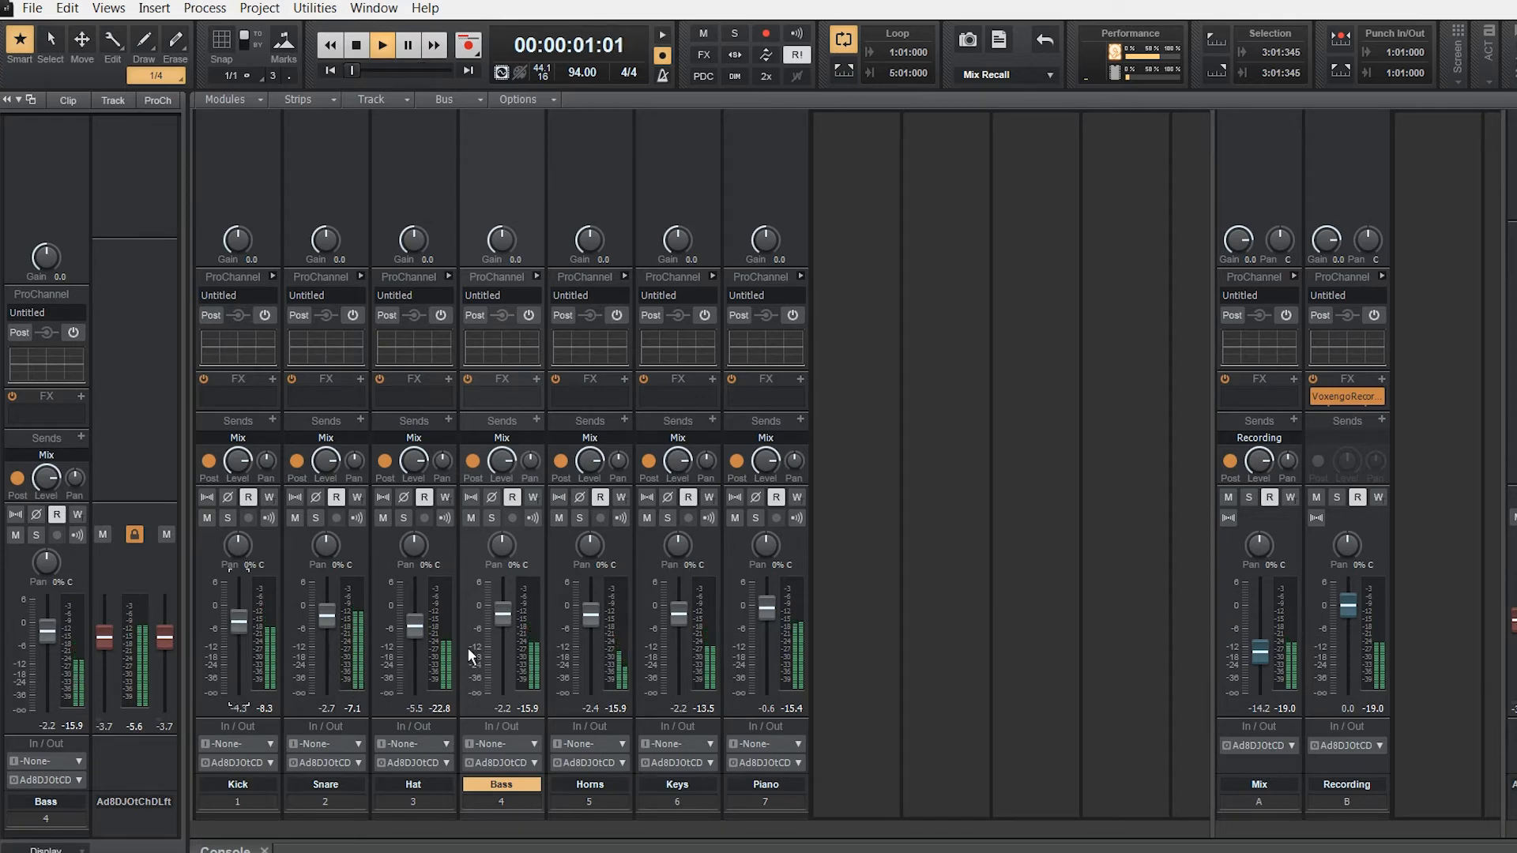
drag(503, 618, 500, 619)
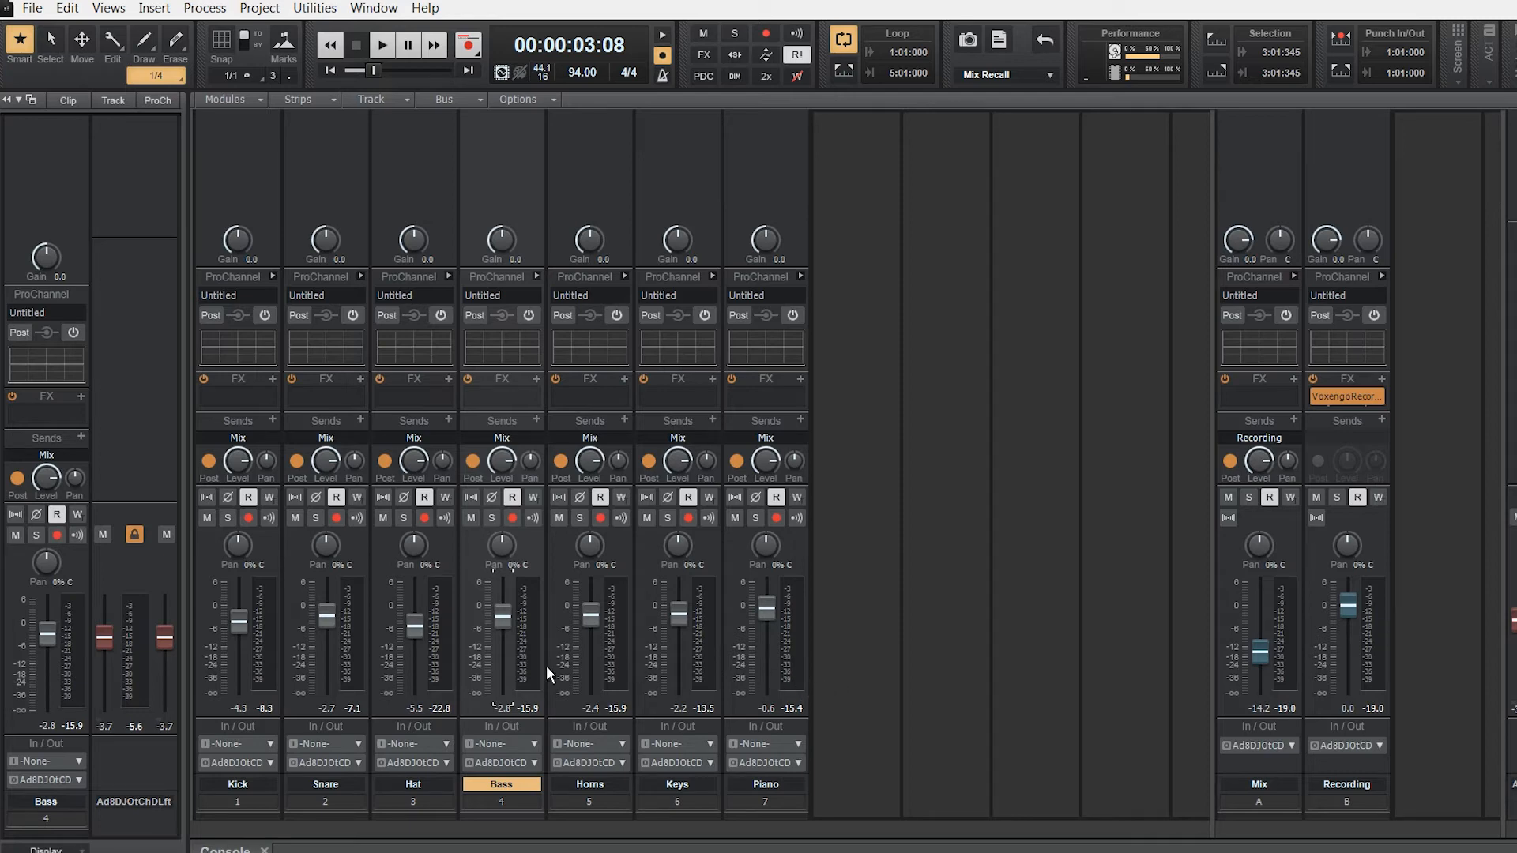
mouse_move(247, 666)
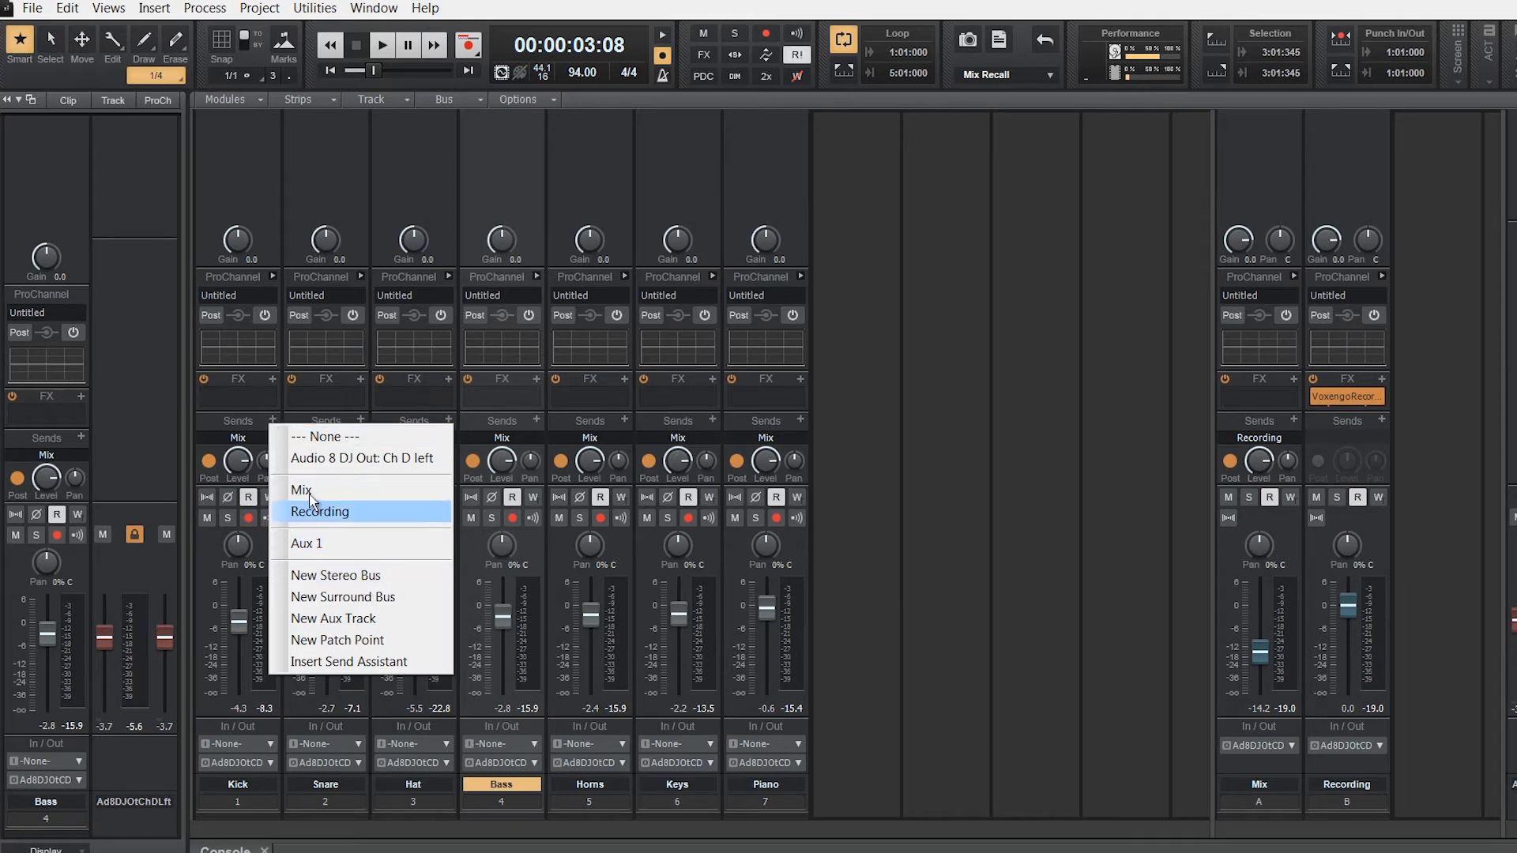
click(884, 505)
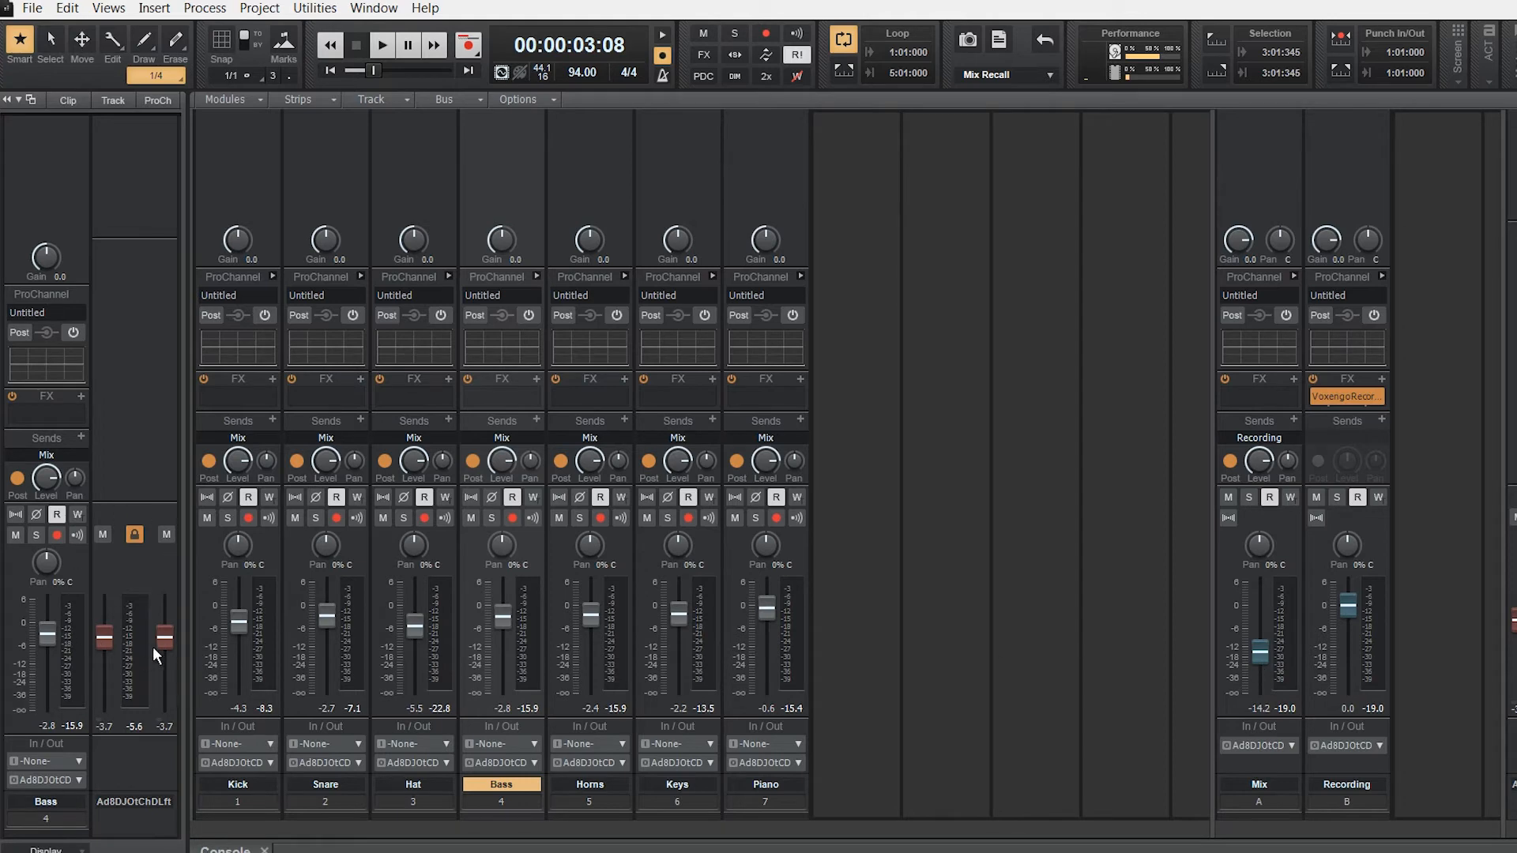
Step: Play the mix, raising the main hardware output fader to -1.0 dB and the Mix bus fader to -6.7 dB
mouse_move(164, 637)
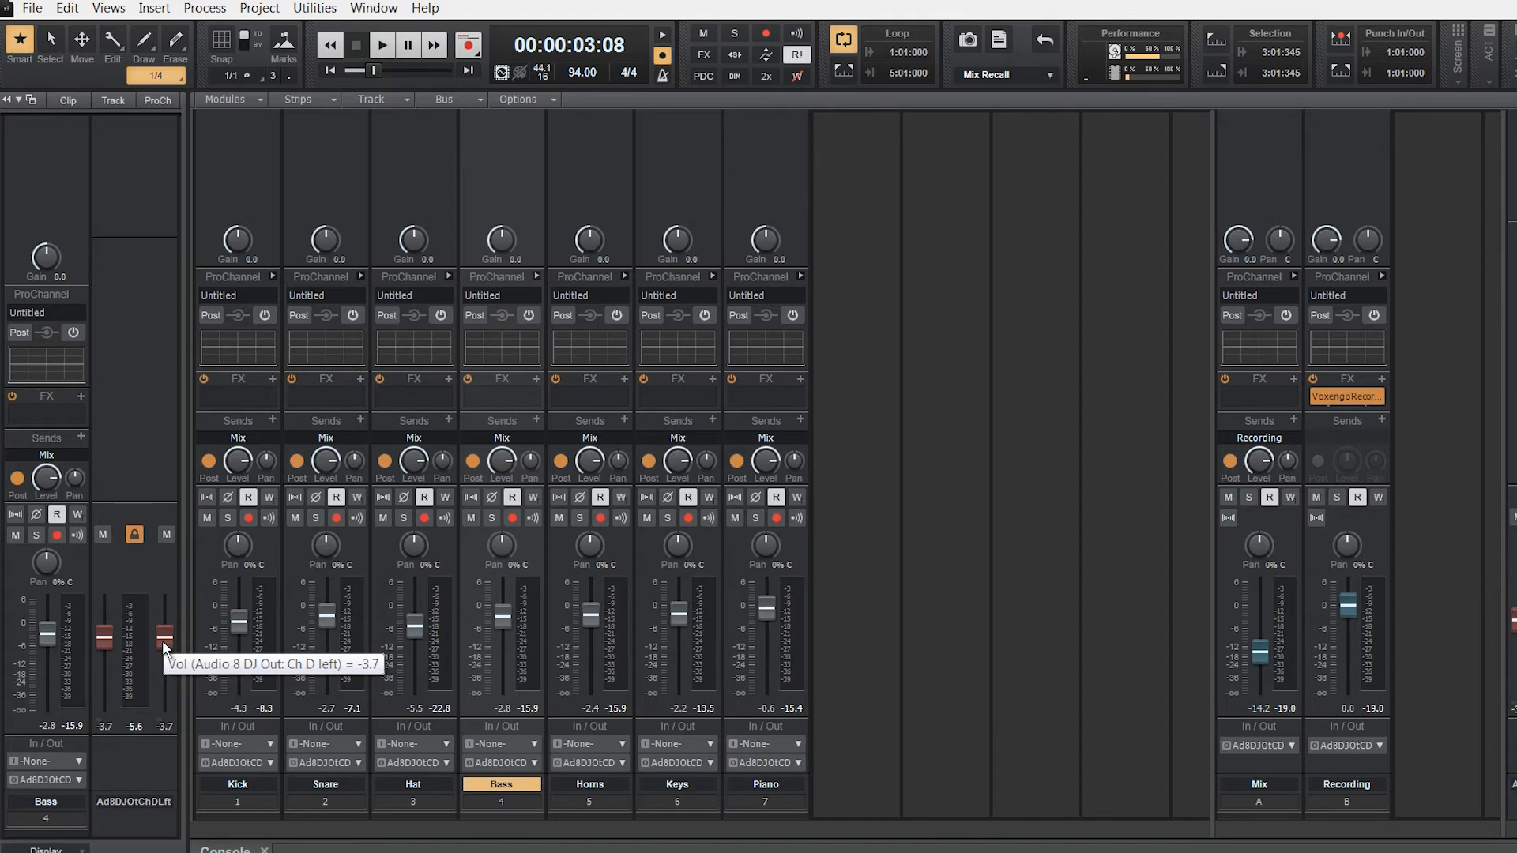
key(space)
scroll(163, 640, up, 2)
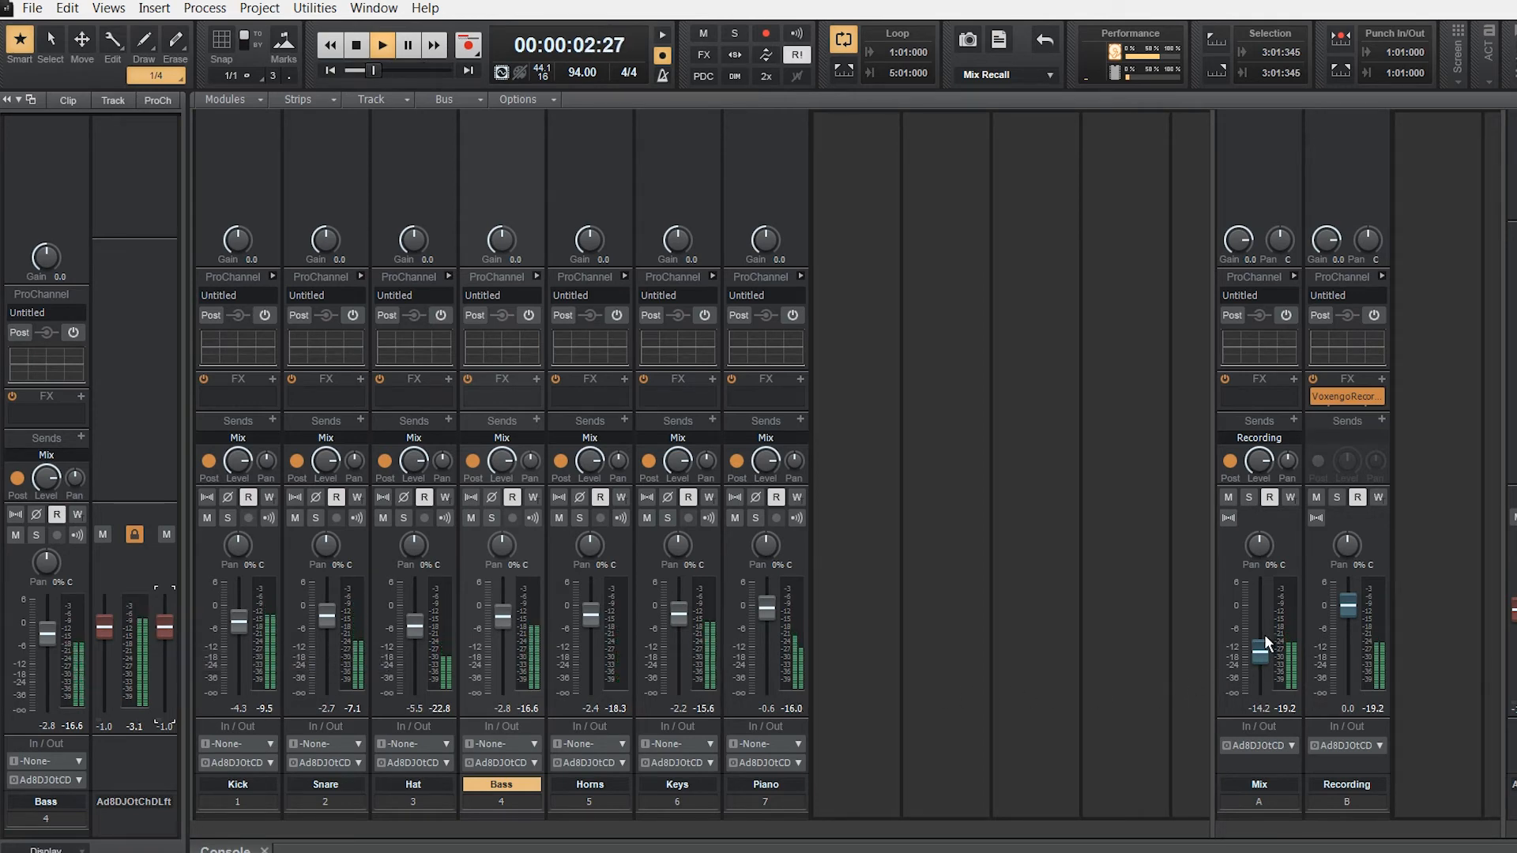
scroll(1261, 650, up, 6)
scroll(1260, 651, up, 2)
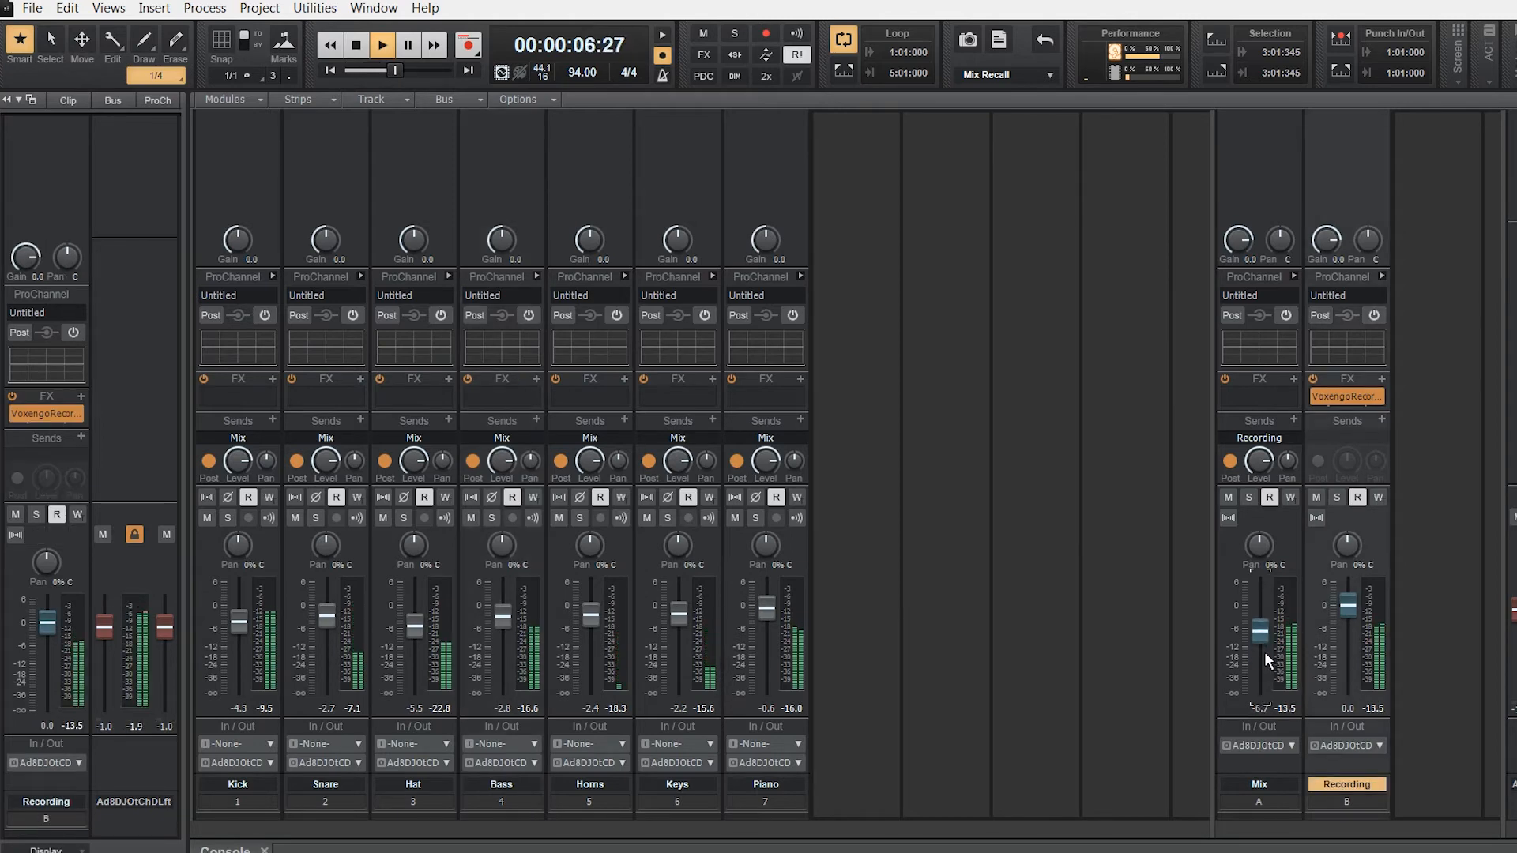
key(space)
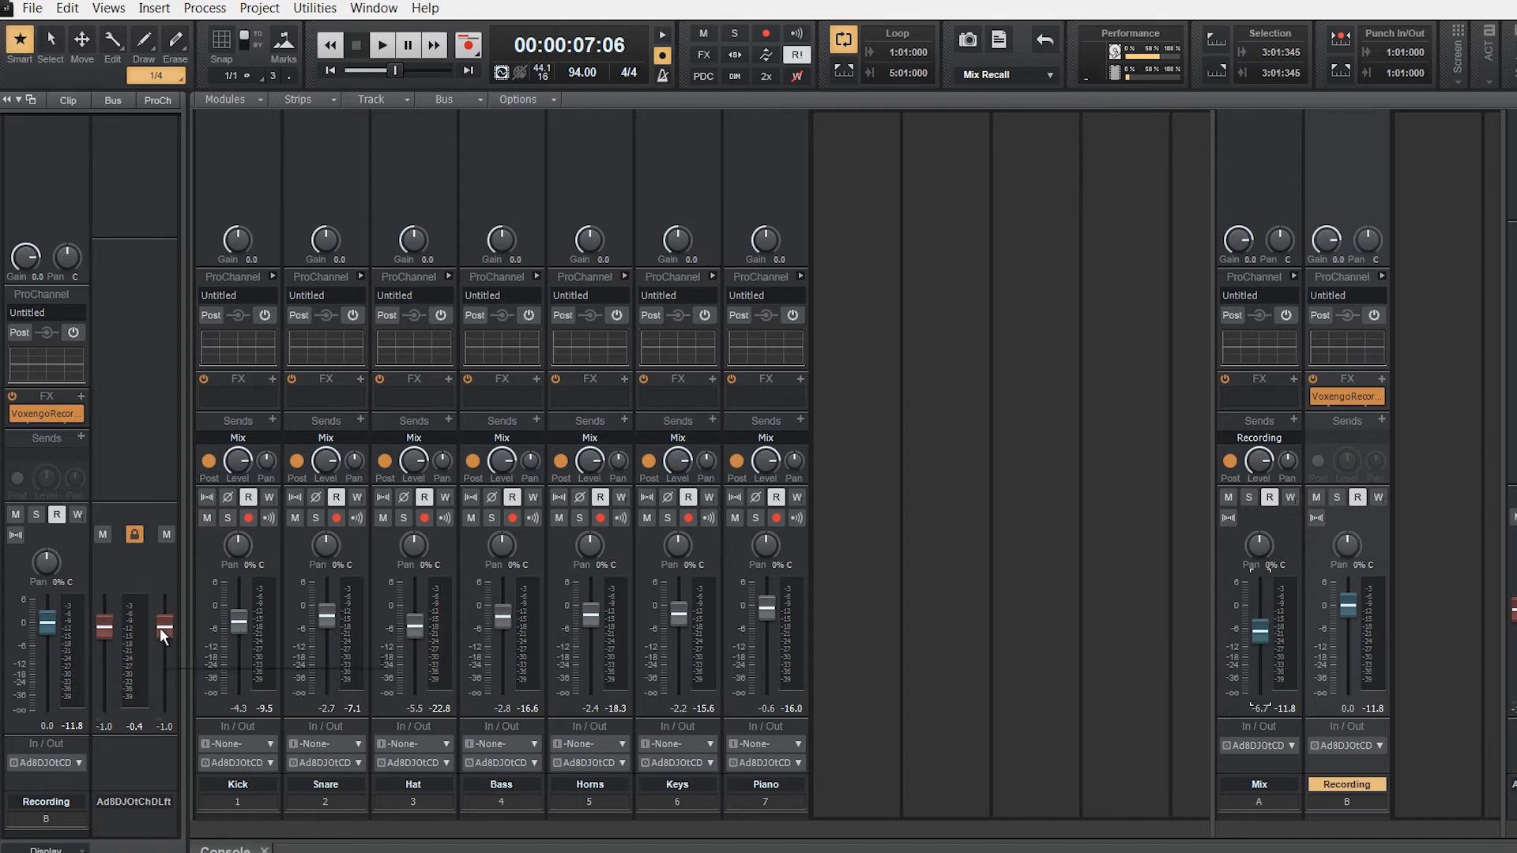
Step: Lower the main hardware output faders to -7.8 dB and raise the Mix bus fader to -2.4 dB
scroll(168, 628, down, 5)
scroll(168, 634, down, 1)
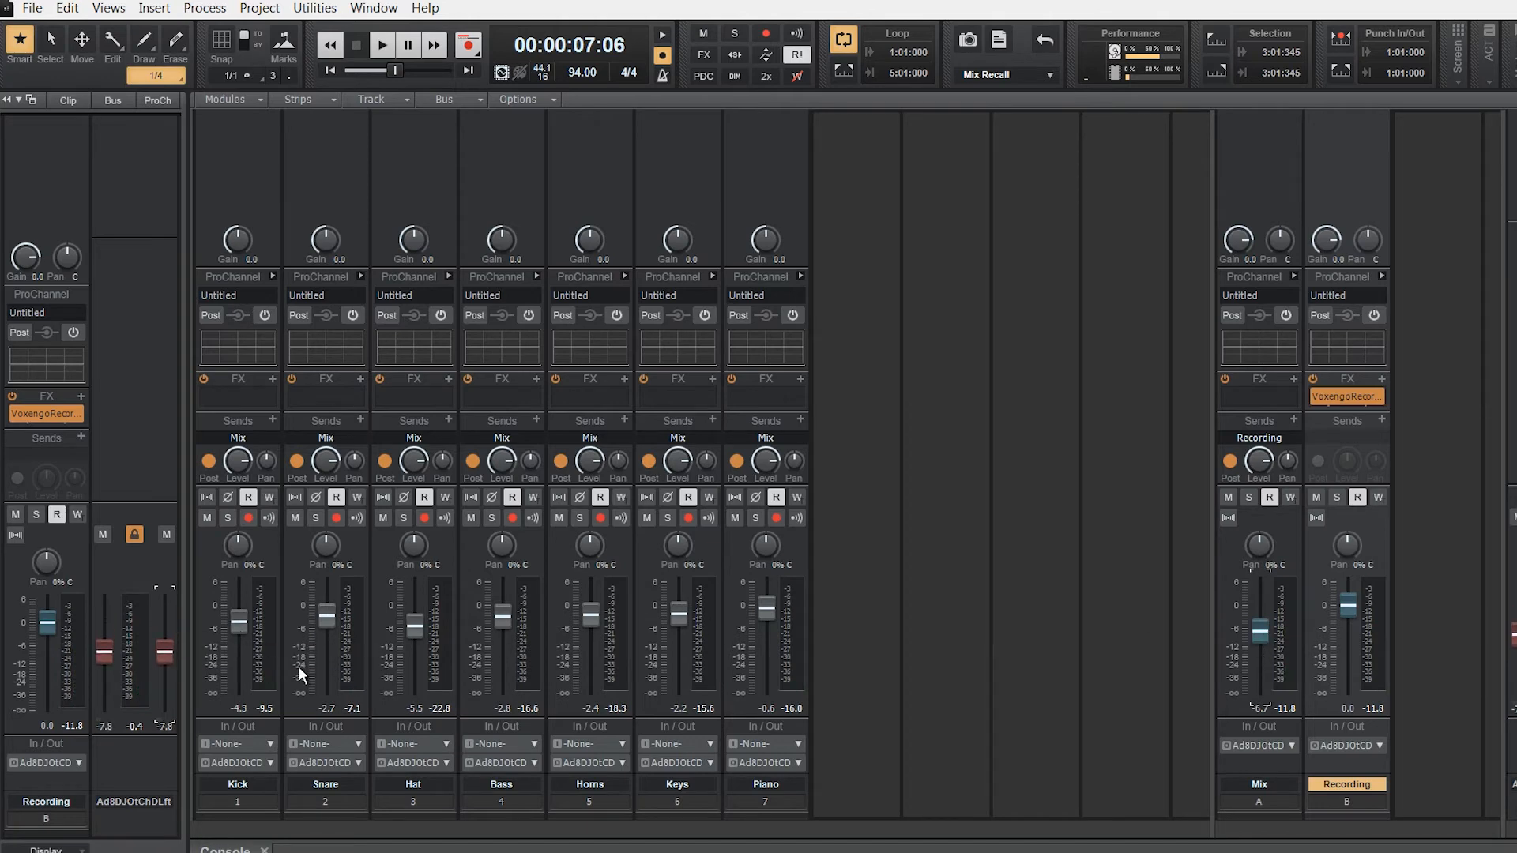
mouse_move(1269, 632)
scroll(1264, 633, up, 1)
scroll(1259, 623, up, 1)
Step: Insert the iZotope Ozone 5 mastering plug-in in the Mix bus effects rack
click(1297, 377)
click(1296, 377)
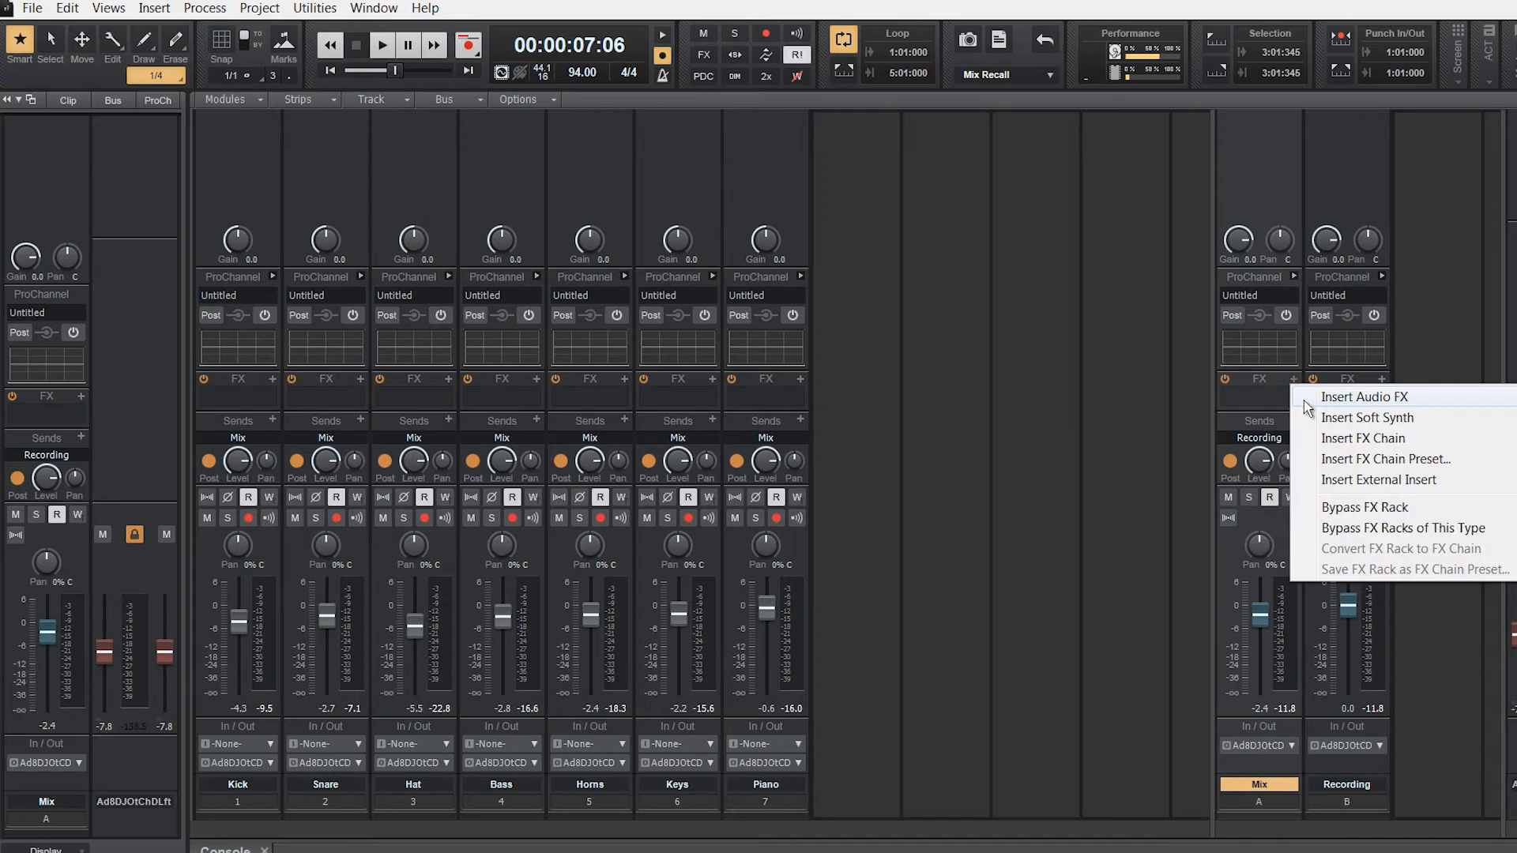
mouse_move(1422, 395)
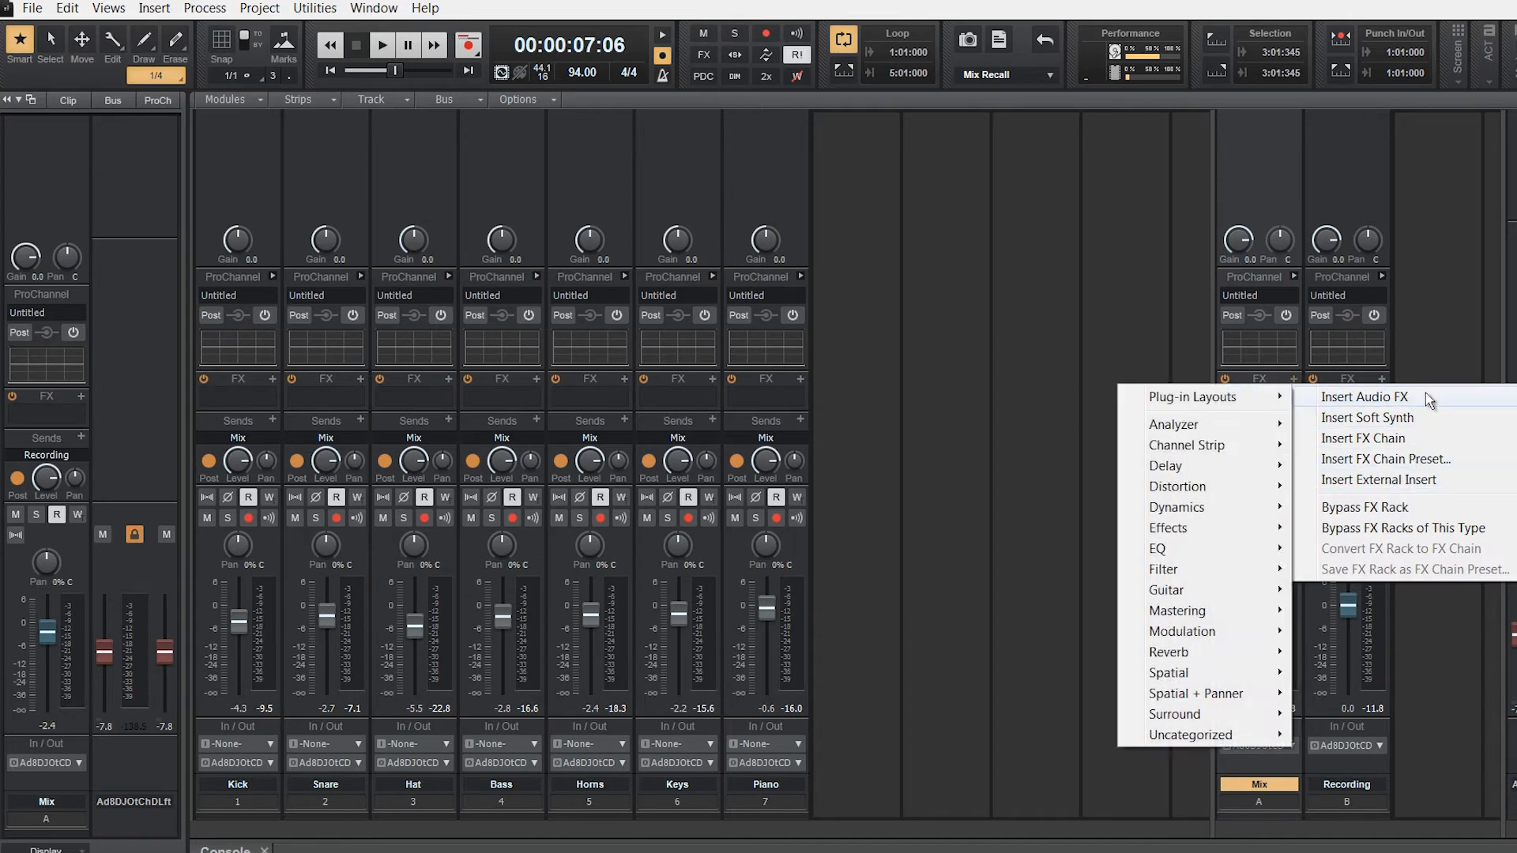
mouse_move(1213, 613)
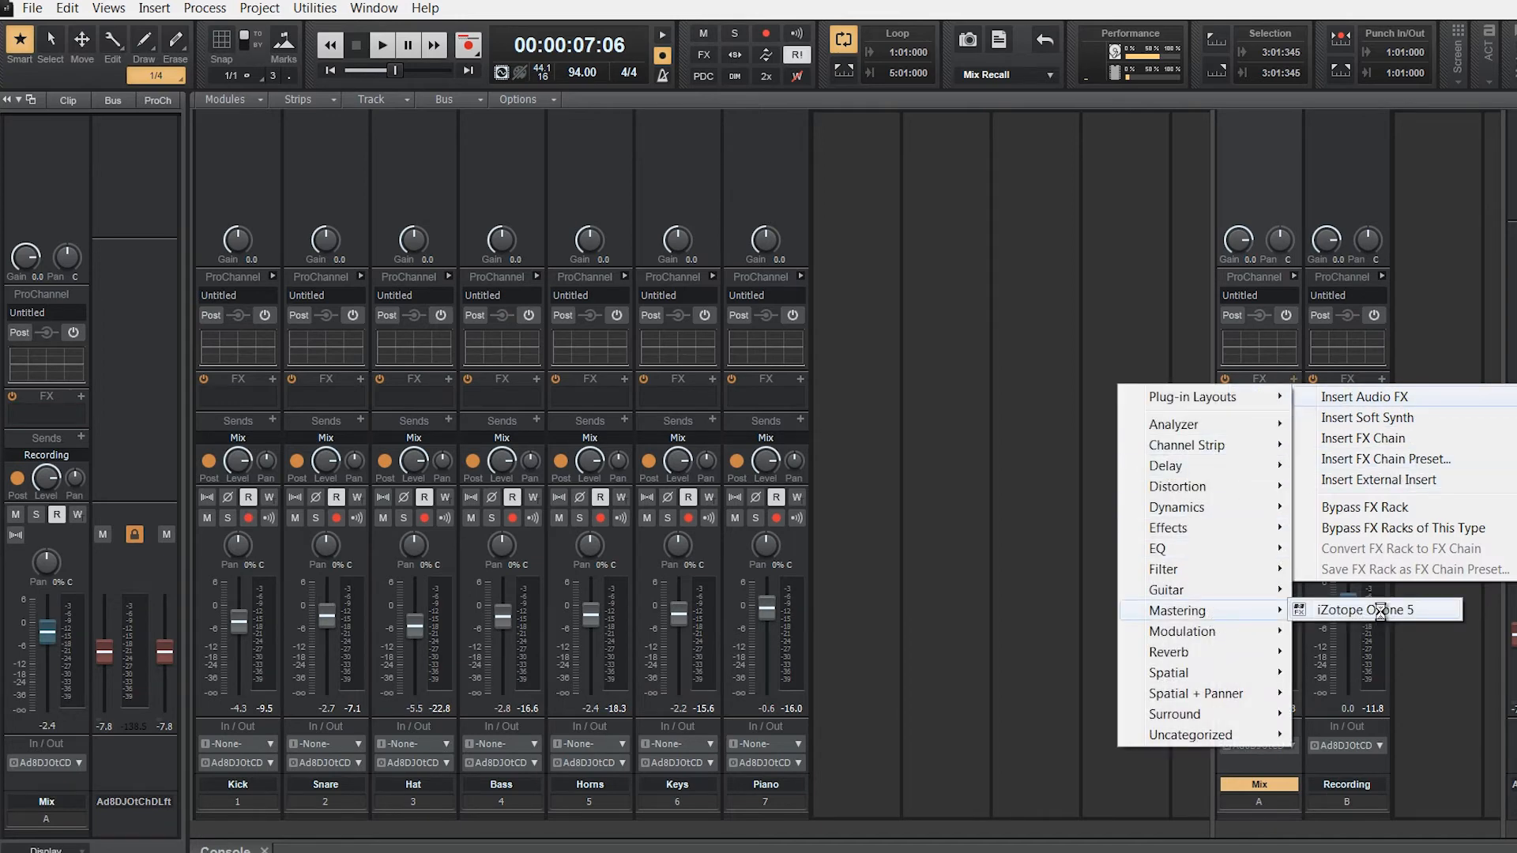
click(1382, 615)
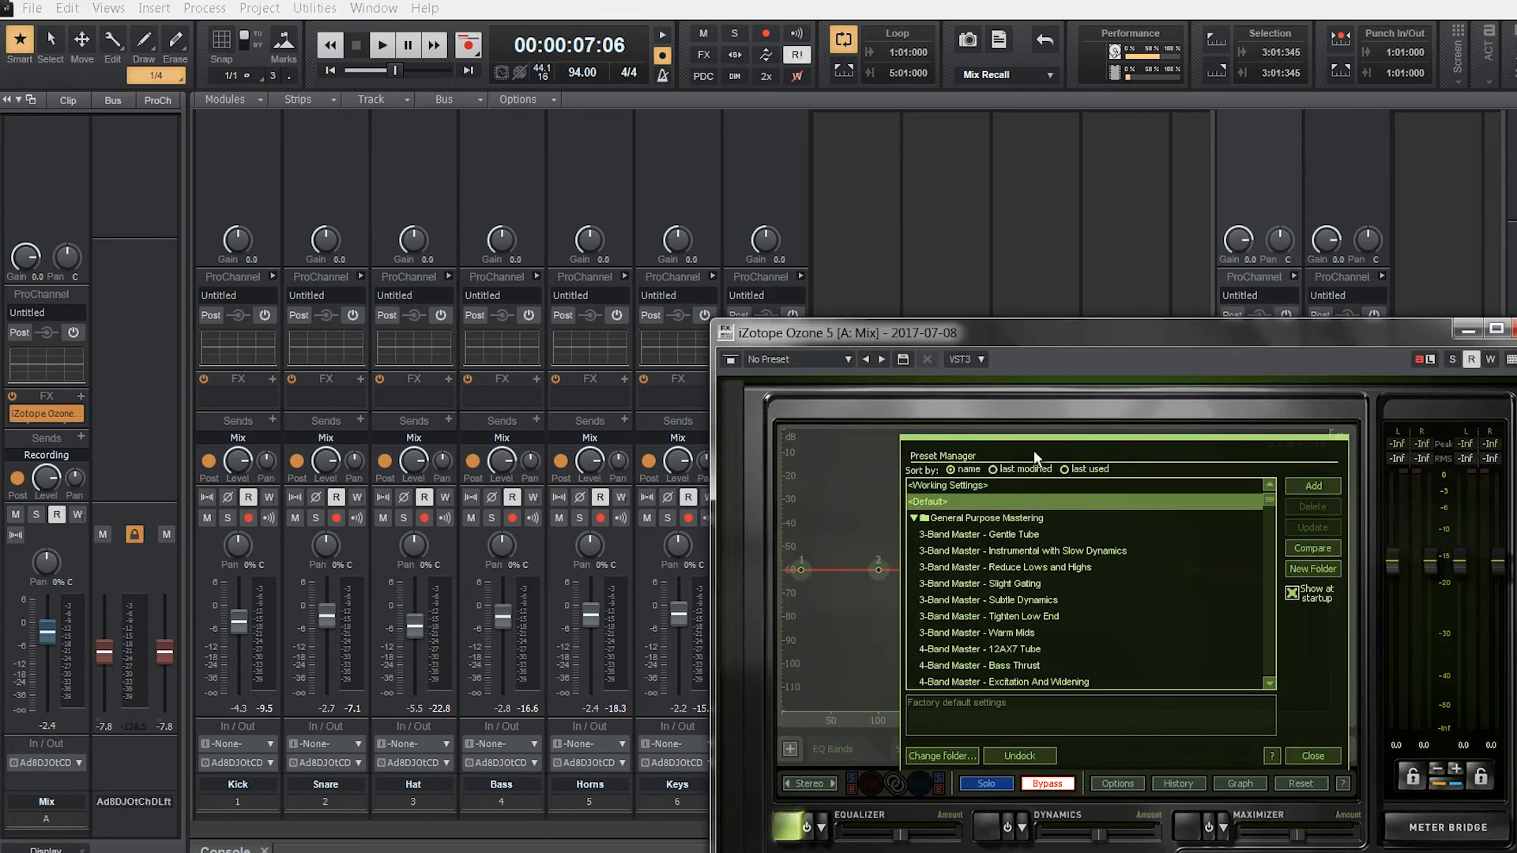
Step: Load the Hip Hop Master preset from Ozone's Genre-Specific Mastering presets
drag(1082, 342, 894, 219)
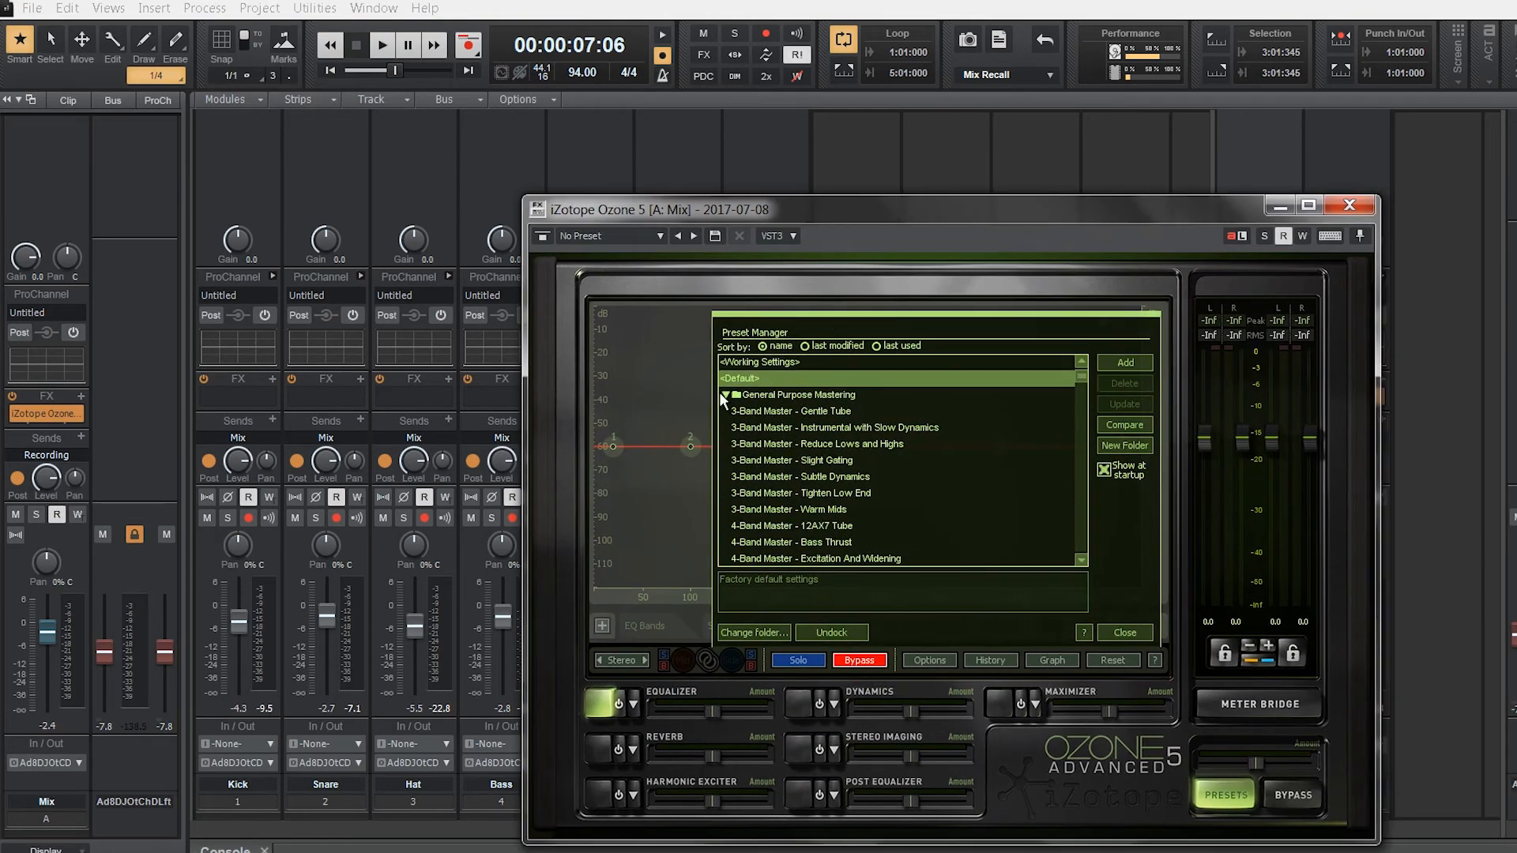
click(719, 392)
drag(817, 212, 750, 173)
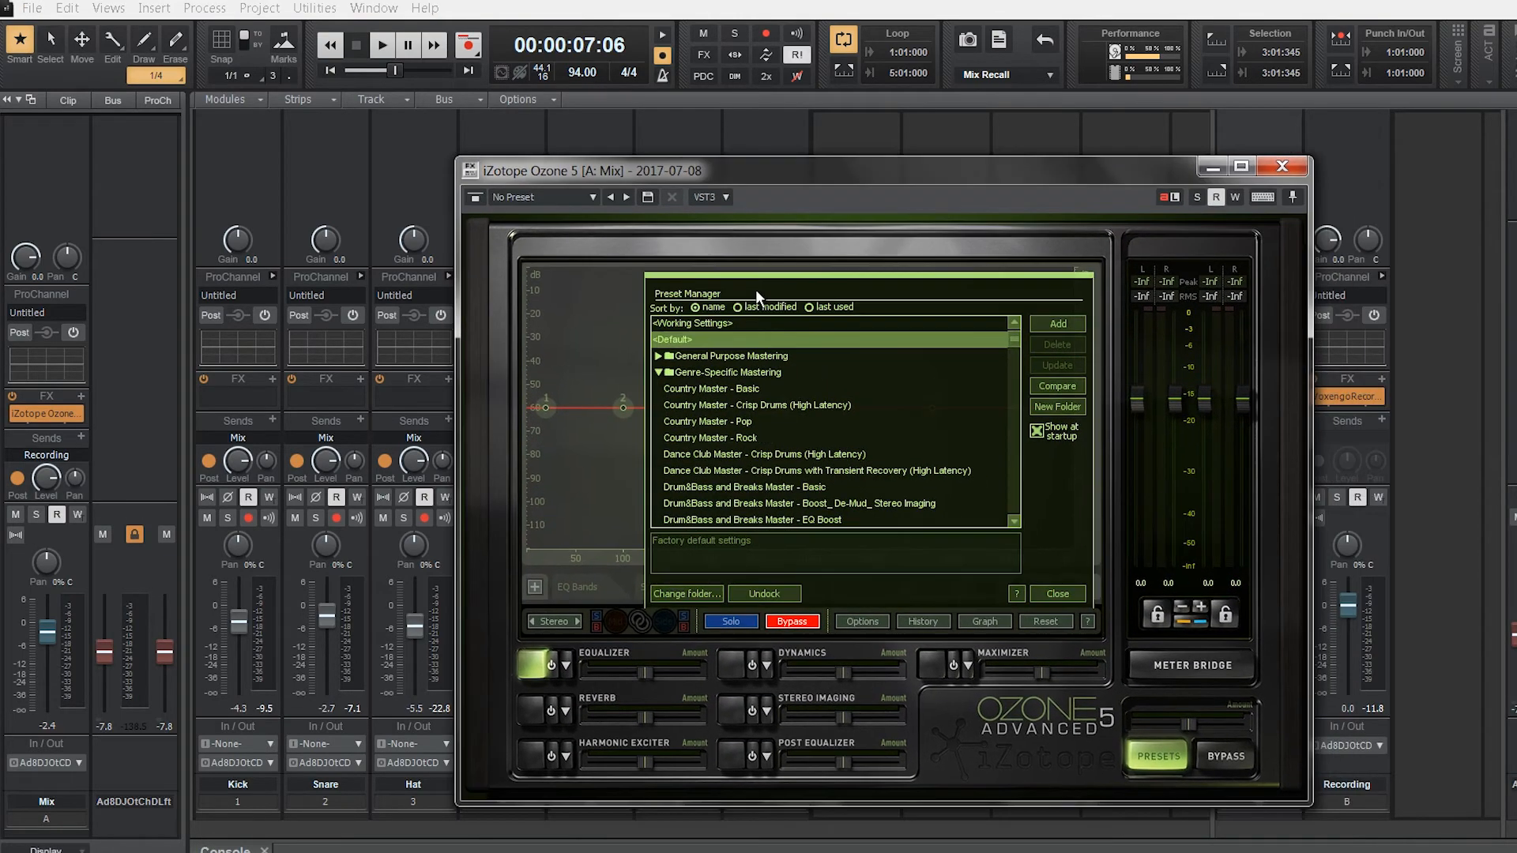
scroll(822, 427, down, 2)
scroll(822, 431, down, 2)
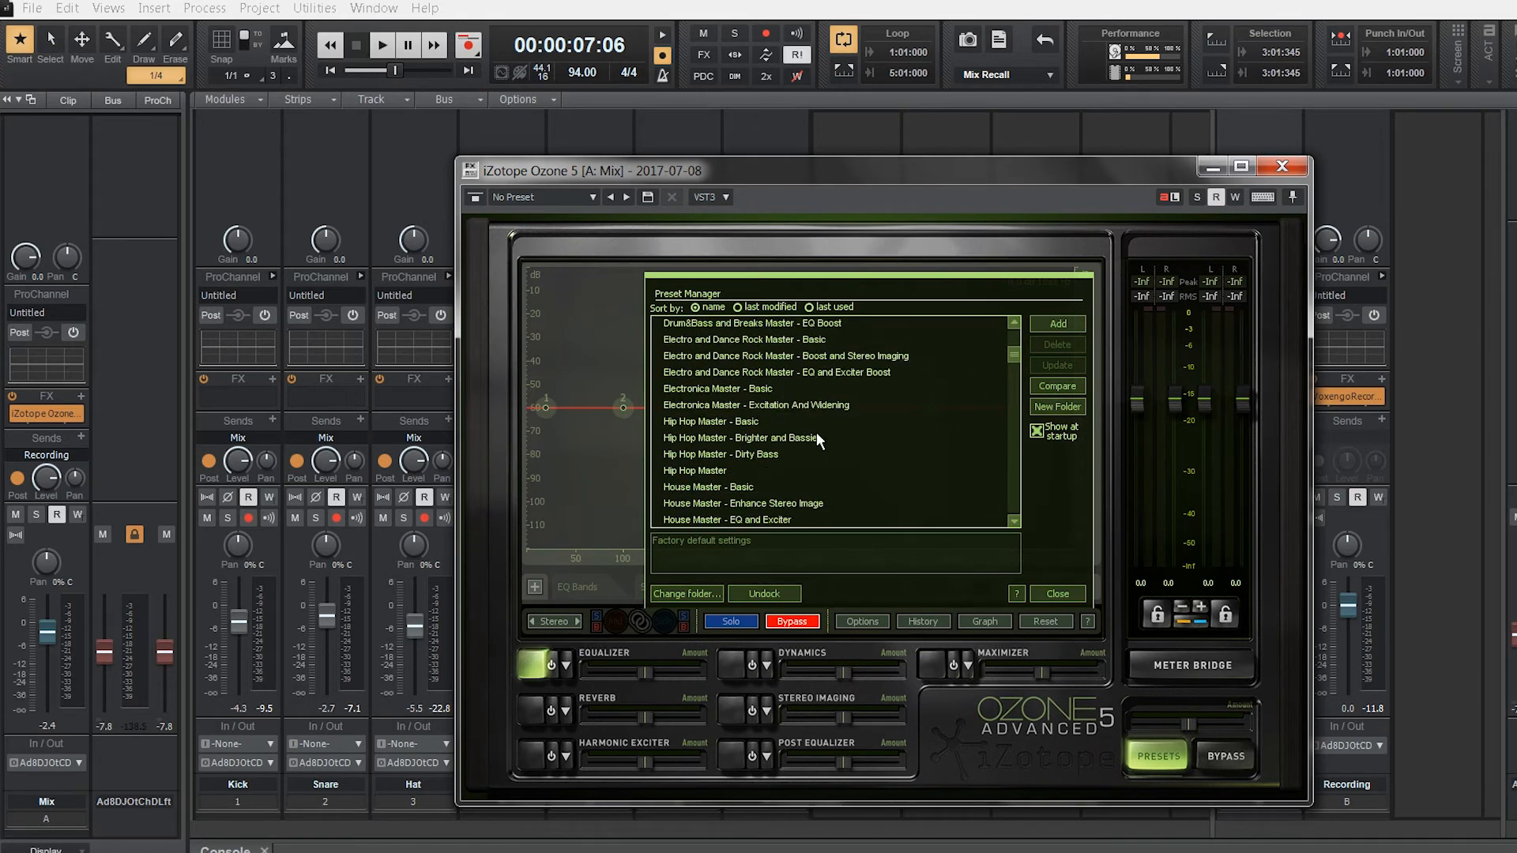
click(724, 470)
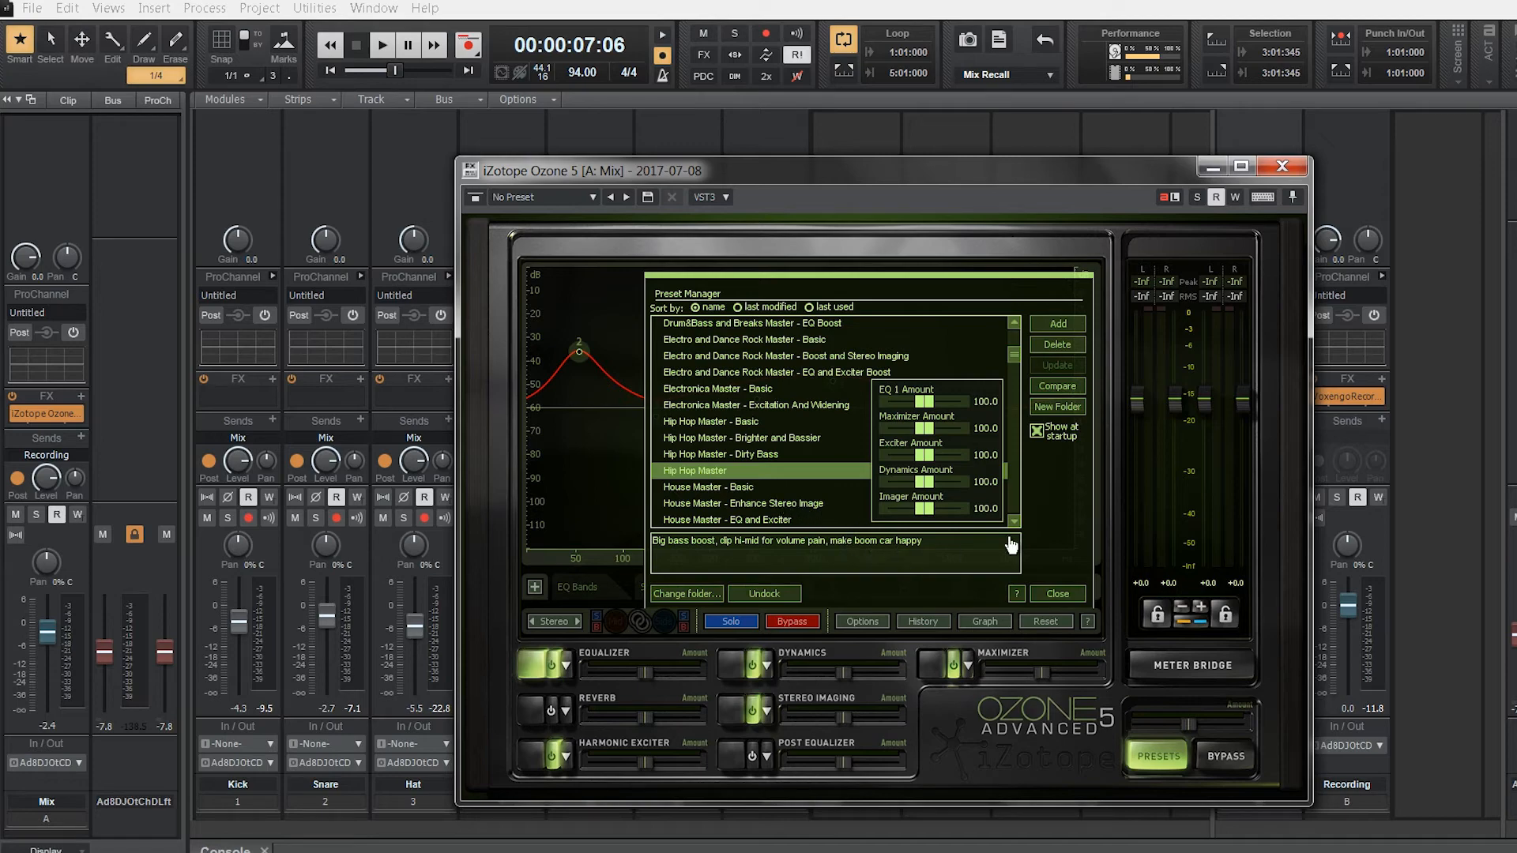
Step: Move the Ozone window off the Mix bus and set that bus's fader to -3.1 dB while playing the mix
drag(1016, 158, 855, 123)
drag(1269, 623, 1265, 622)
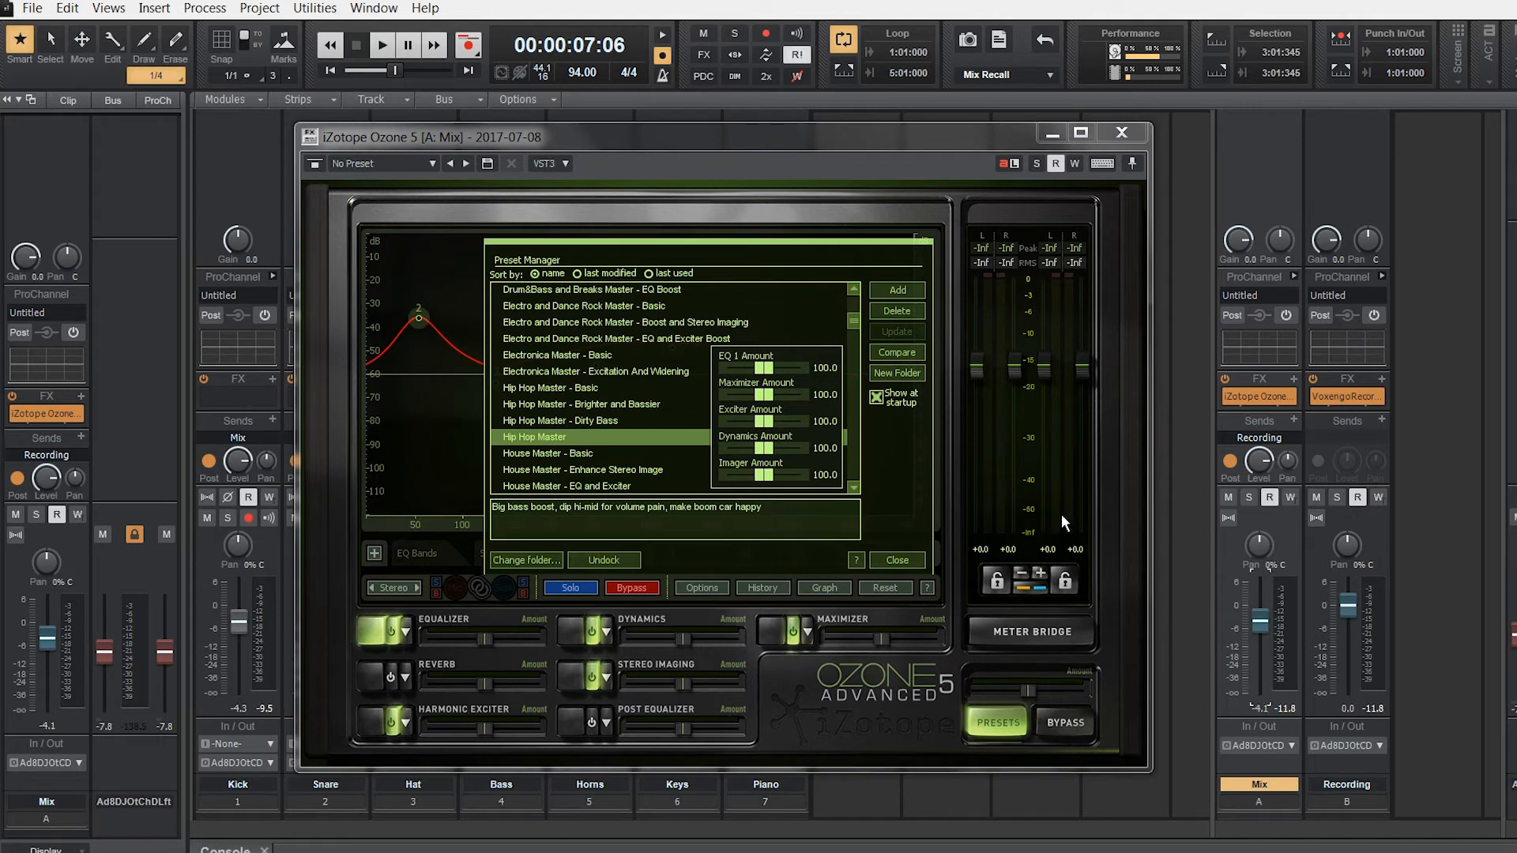
key(space)
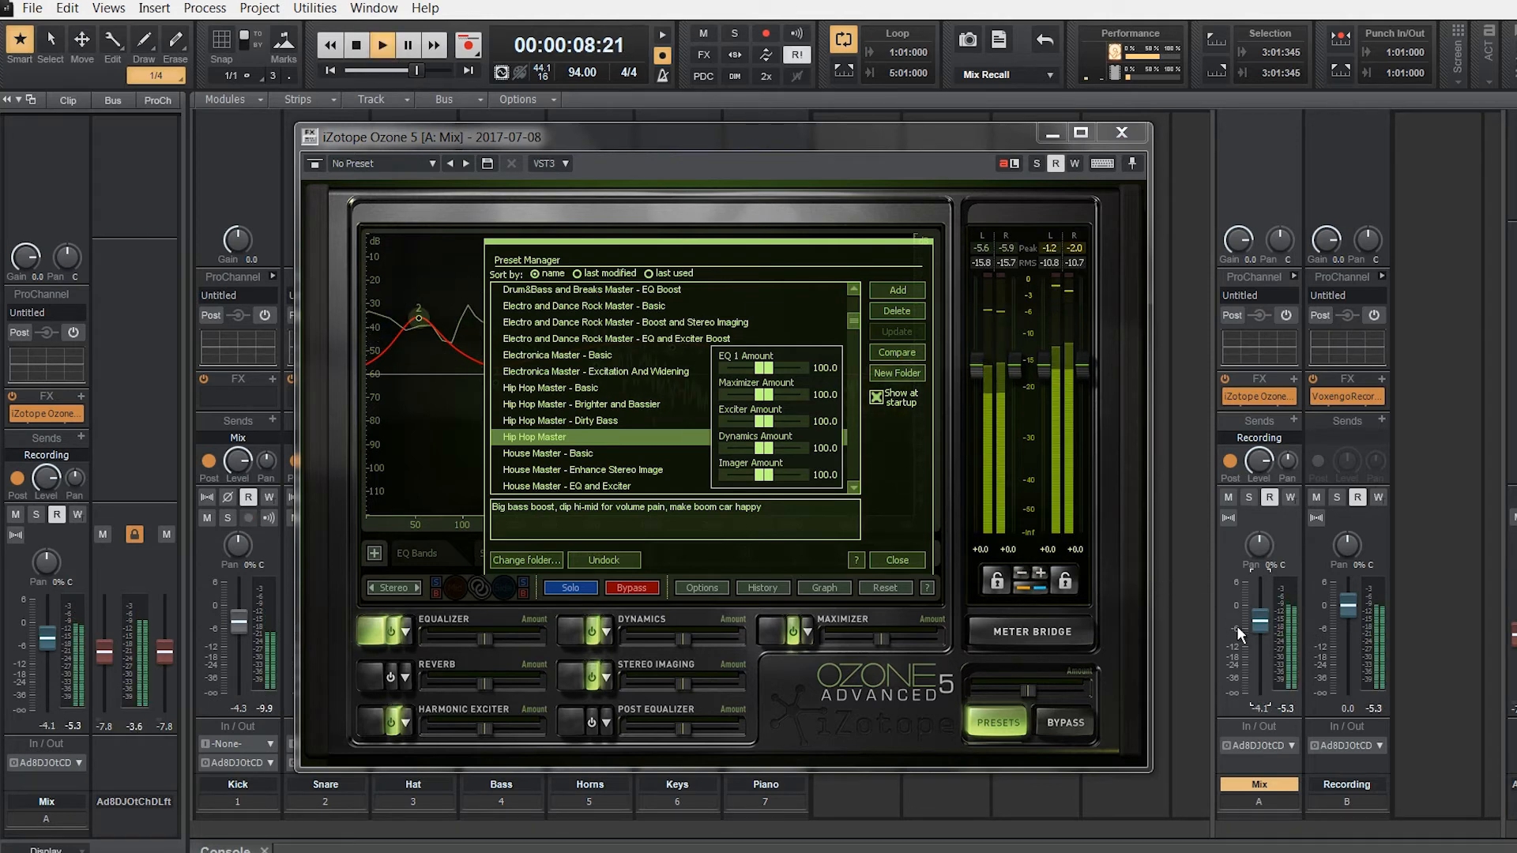
drag(1262, 624, 1264, 621)
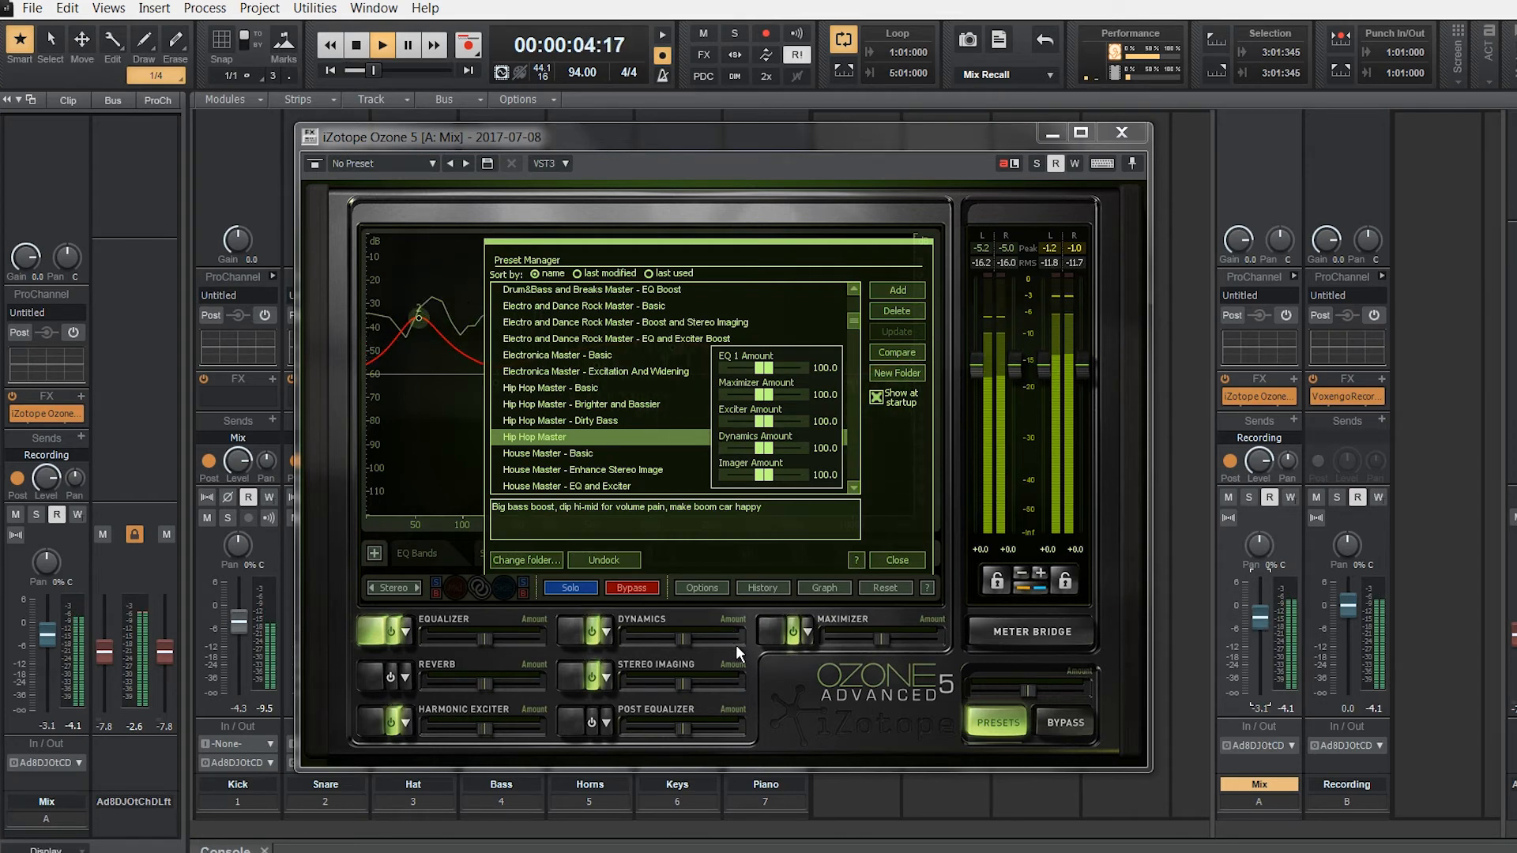
key(space)
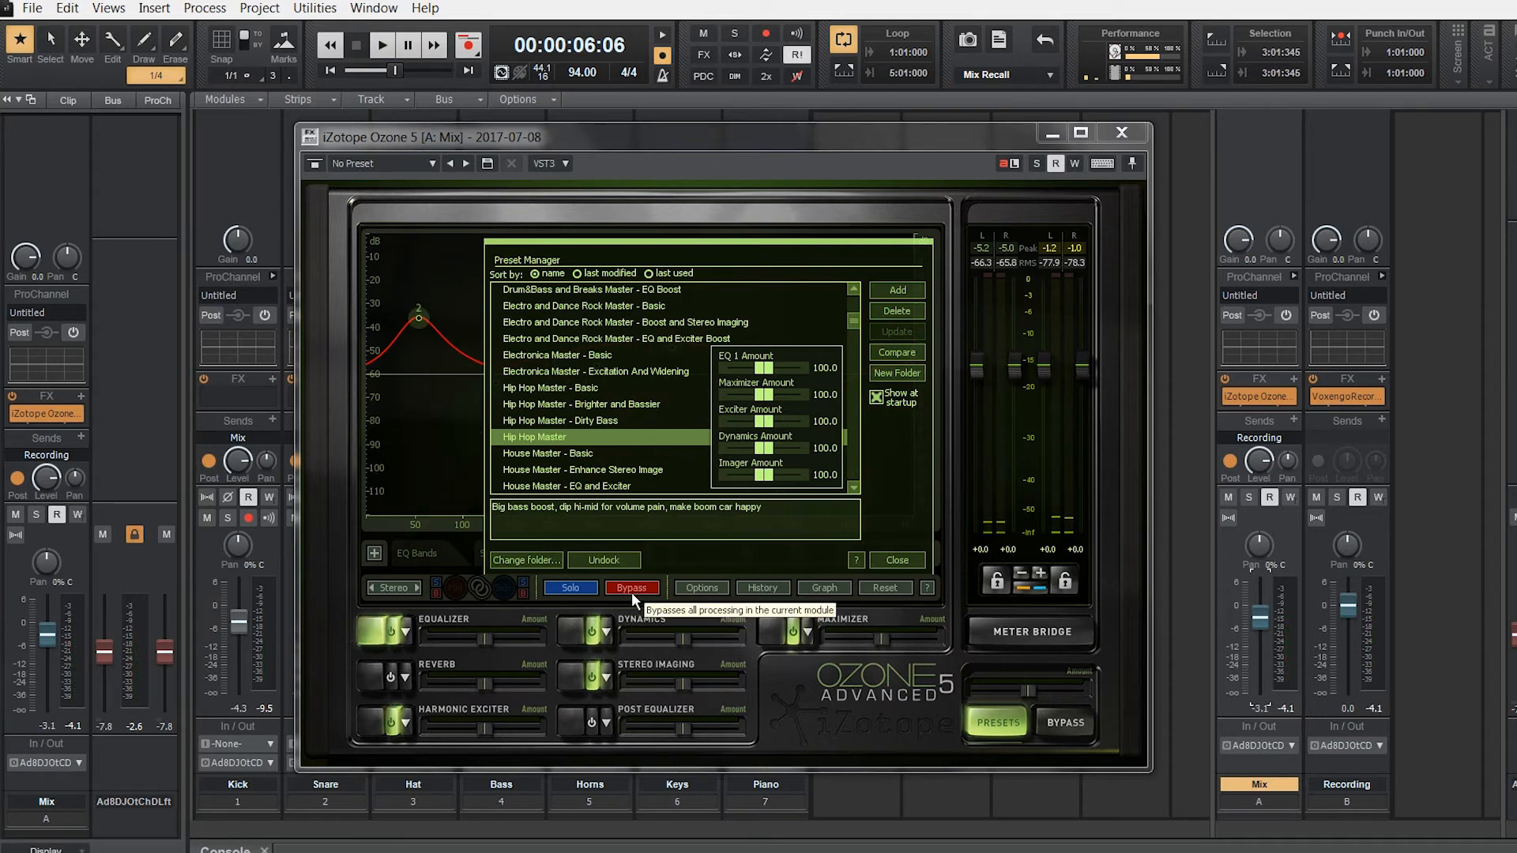
Step: Play the mix and compare the sound with Ozone's equalizer module bypassed and active
key(space)
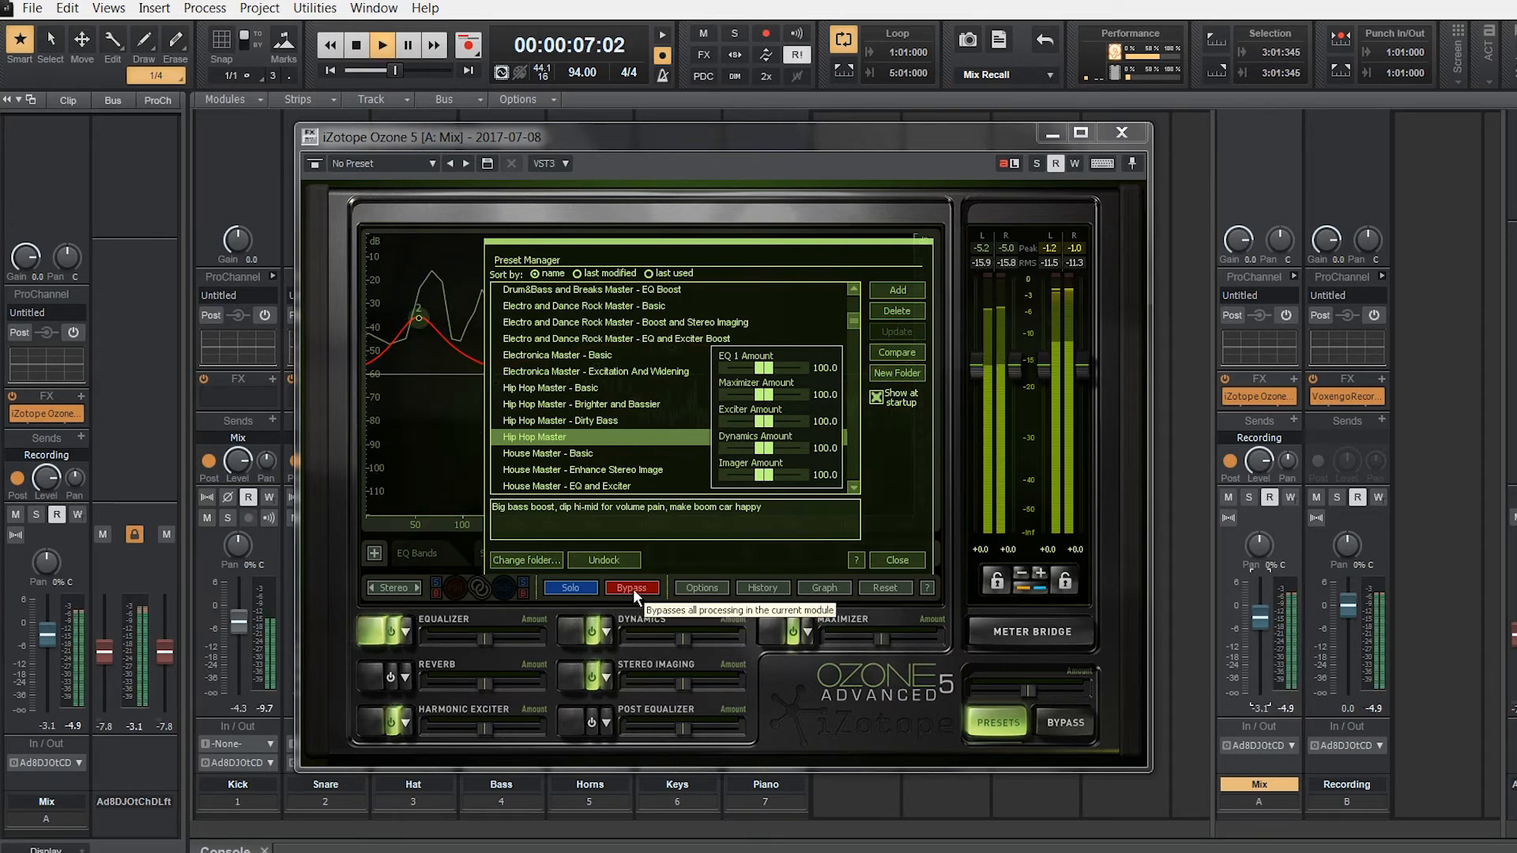
click(633, 590)
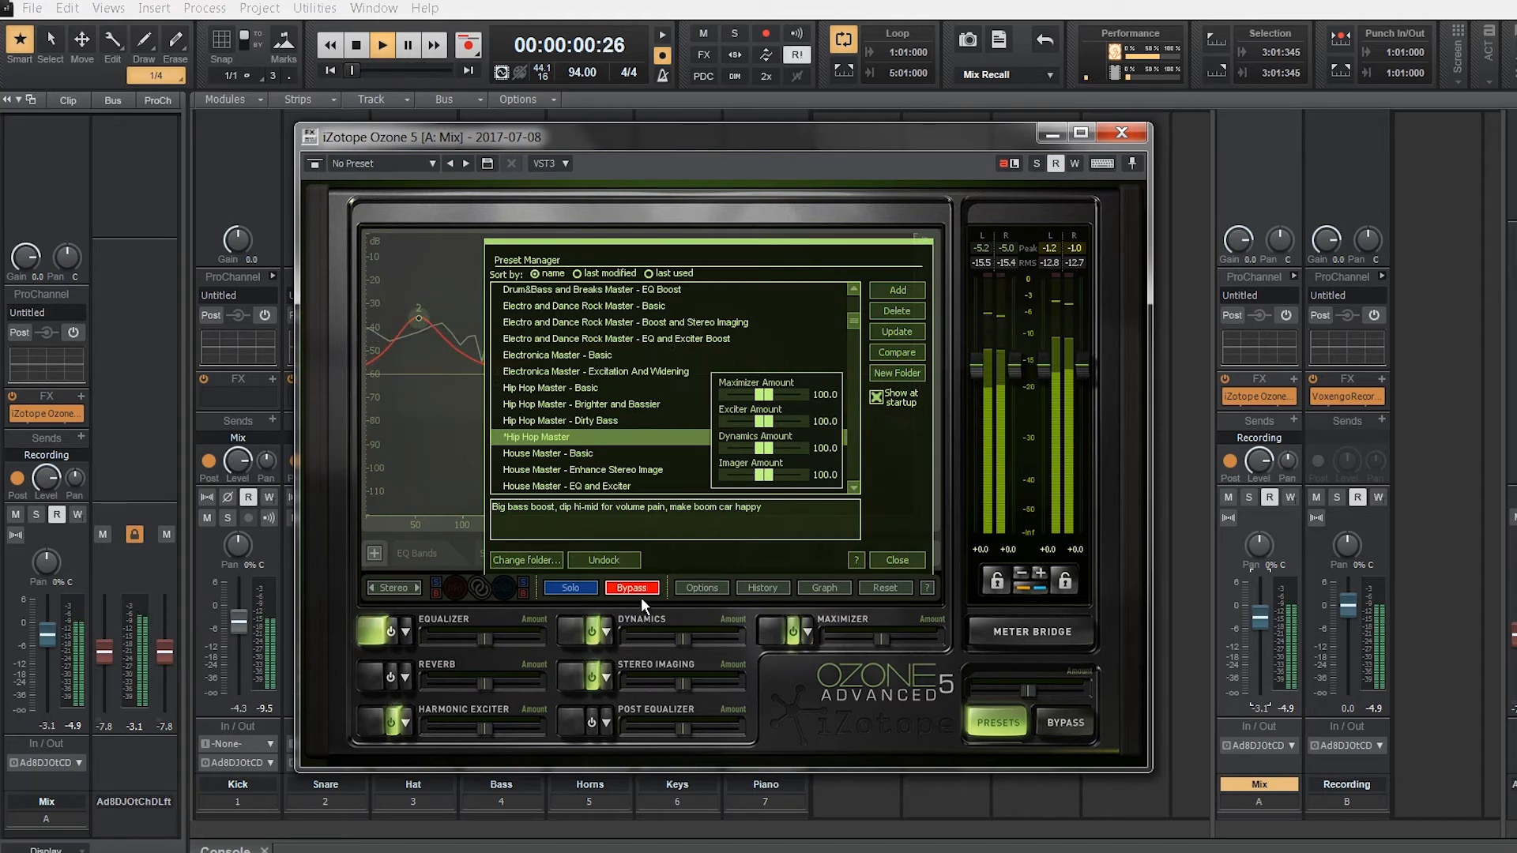
click(642, 590)
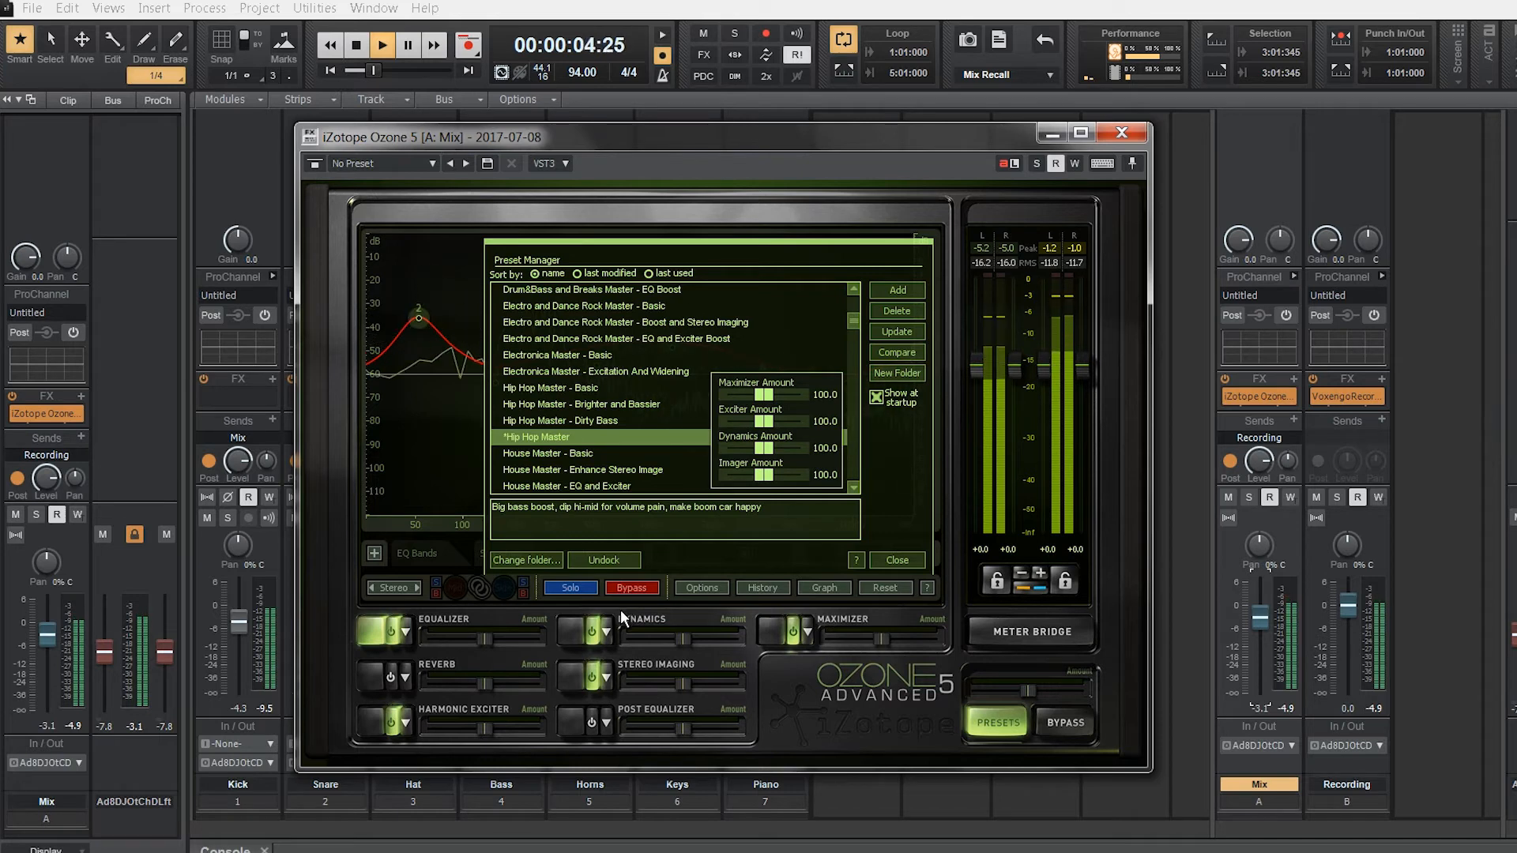
key(space)
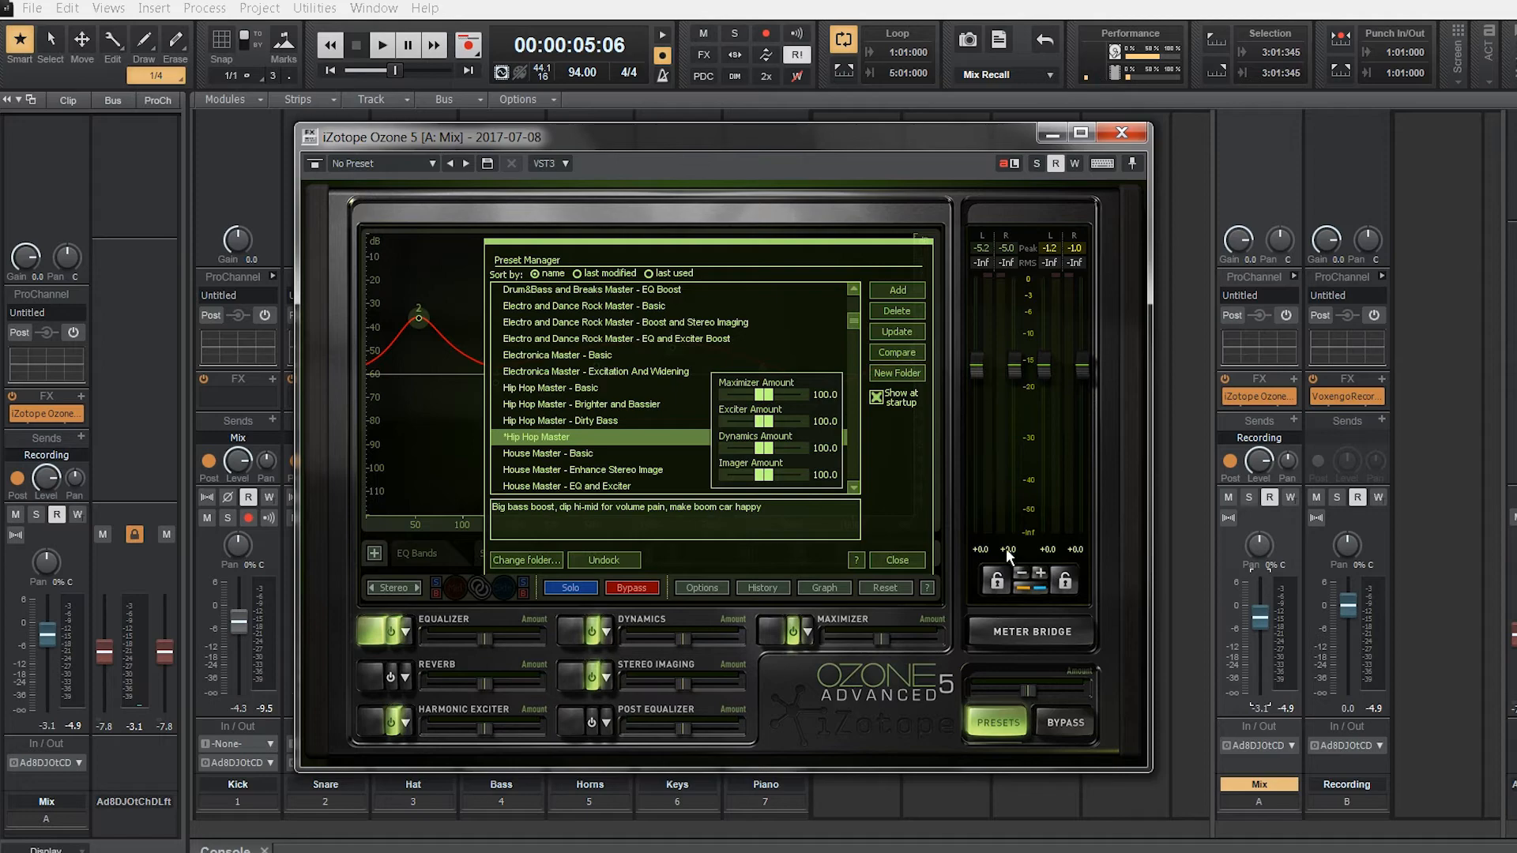
Step: Minimize the Ozone 5 window so the whole console is accessible
click(1048, 135)
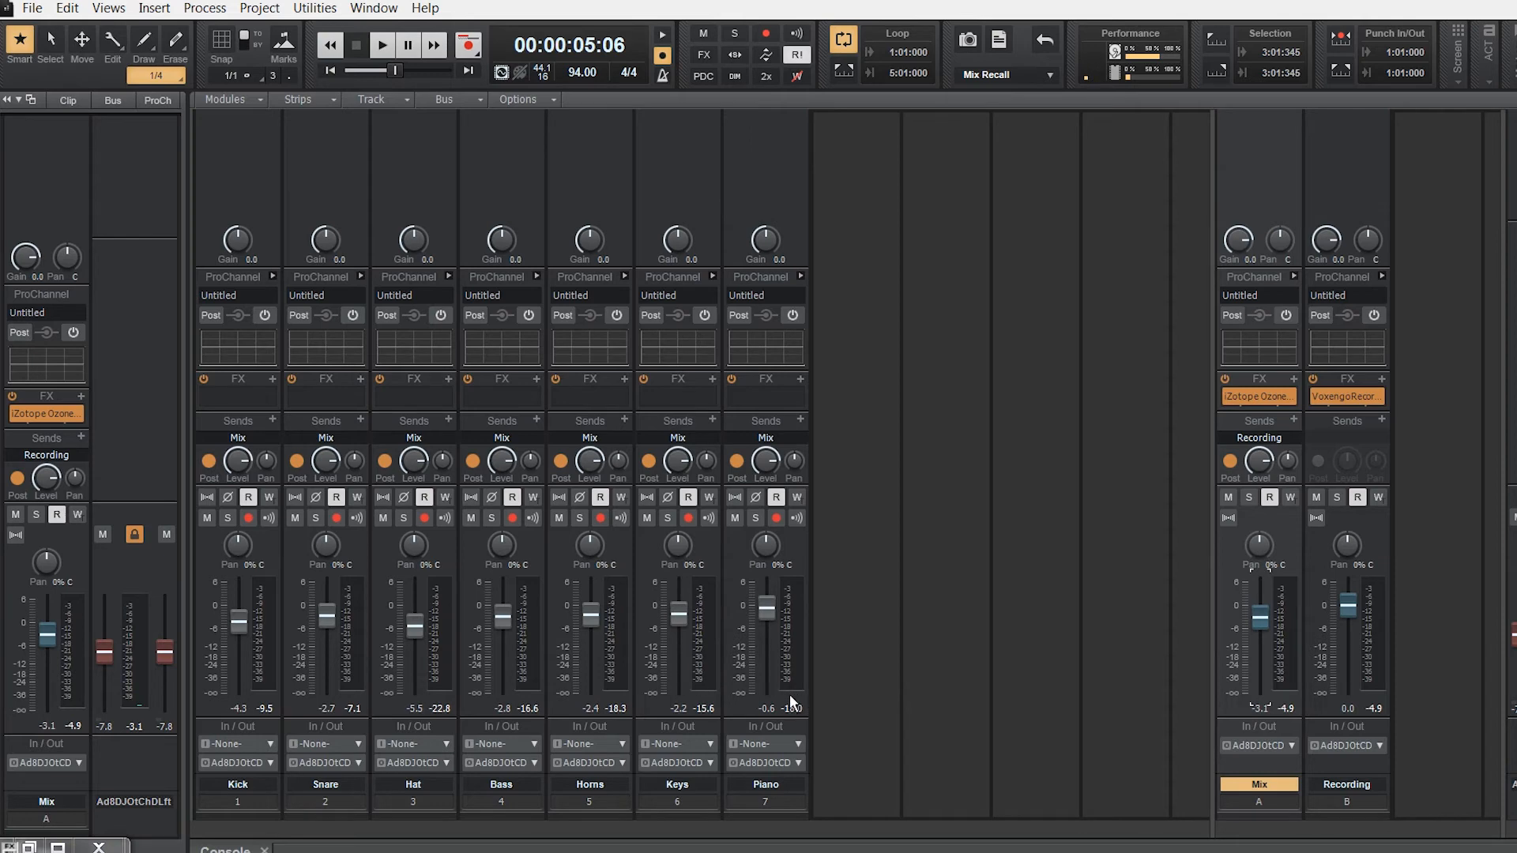
click(30, 848)
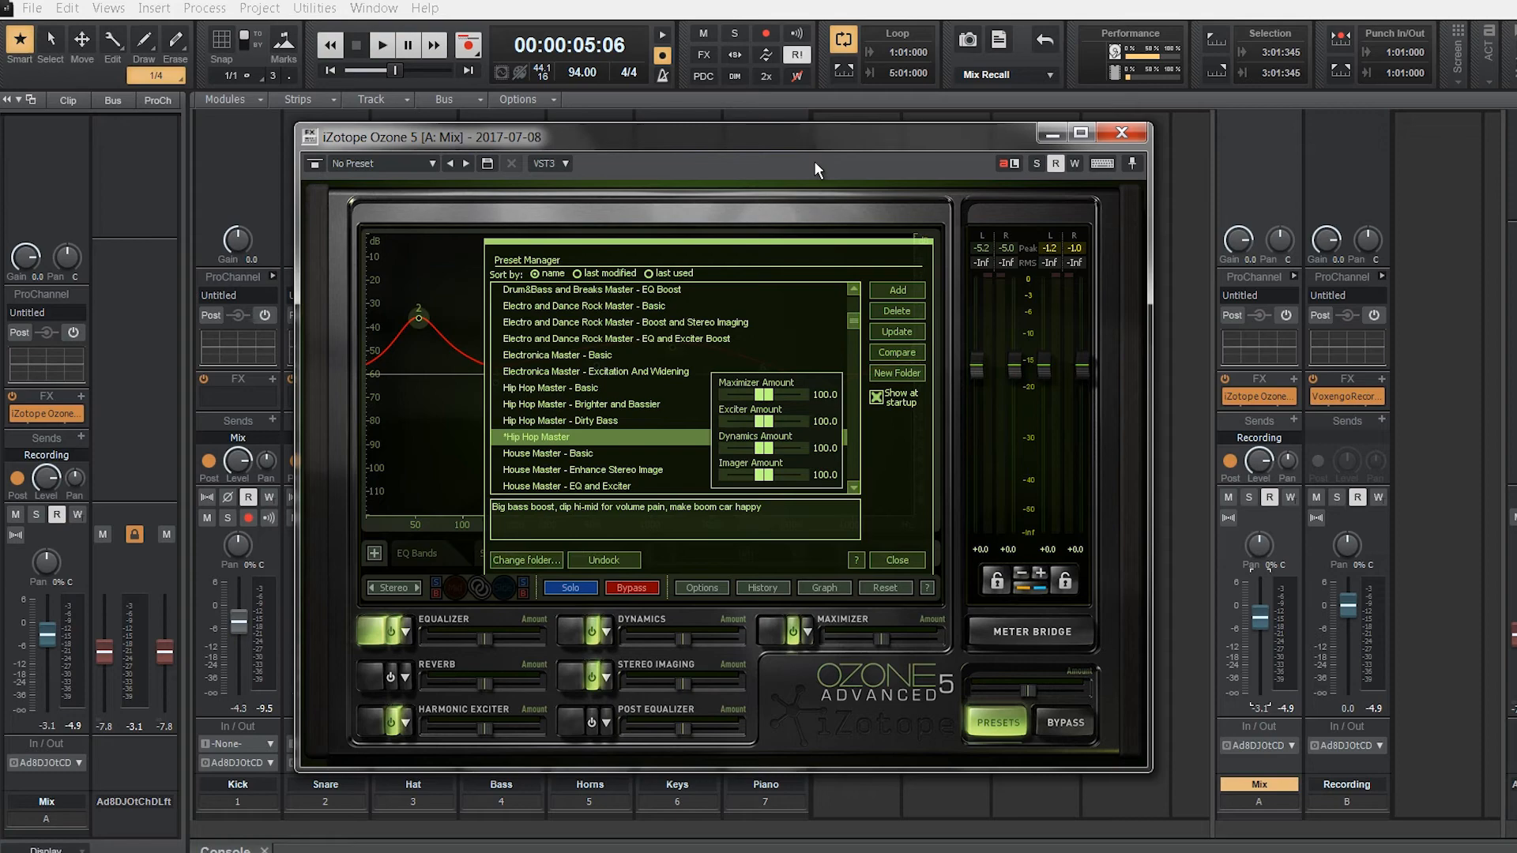
drag(839, 136, 905, 136)
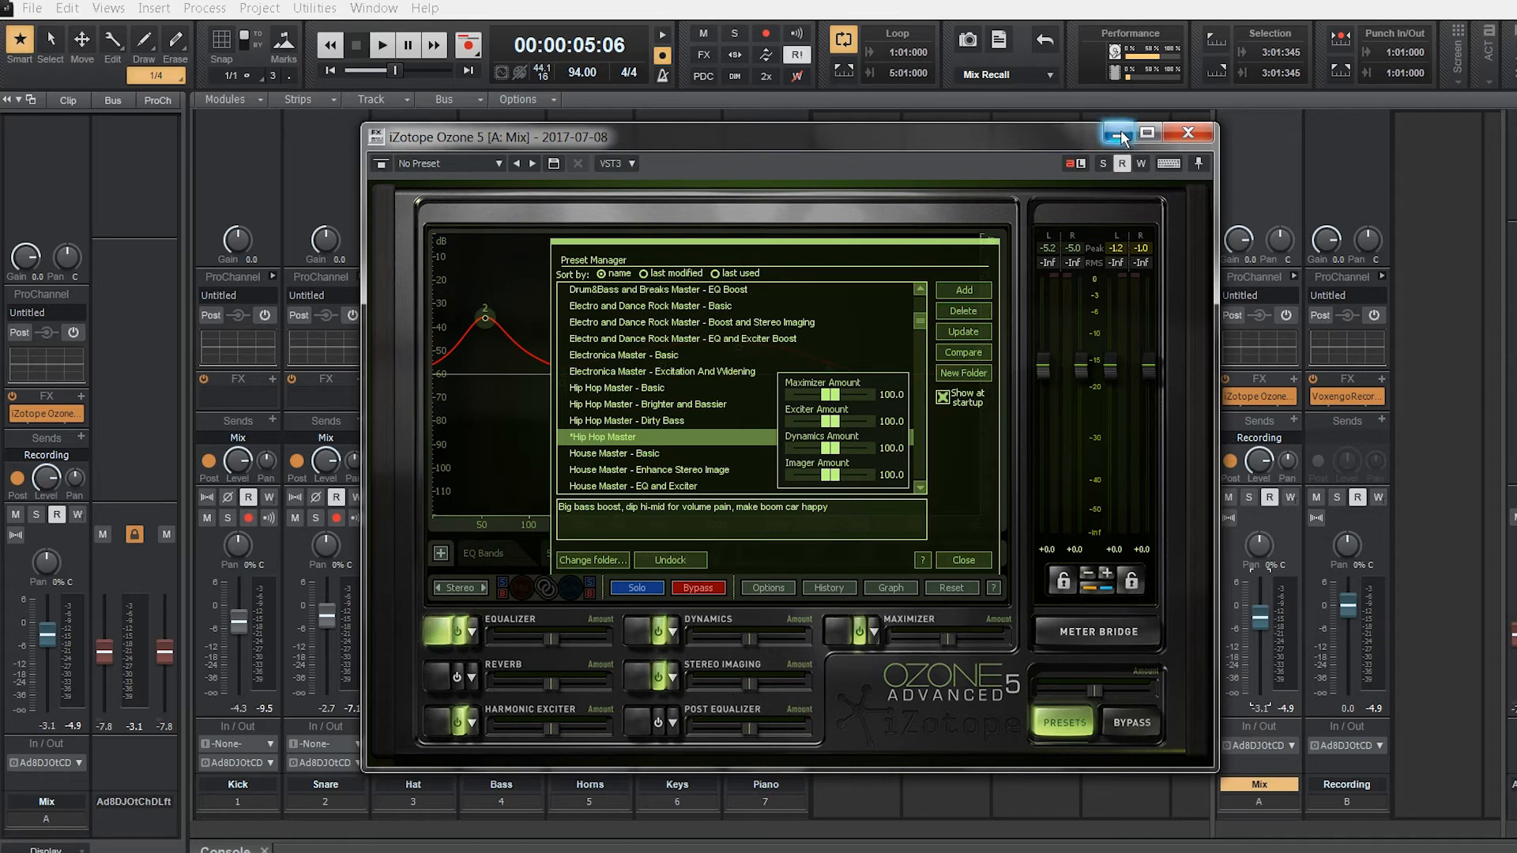
click(1147, 132)
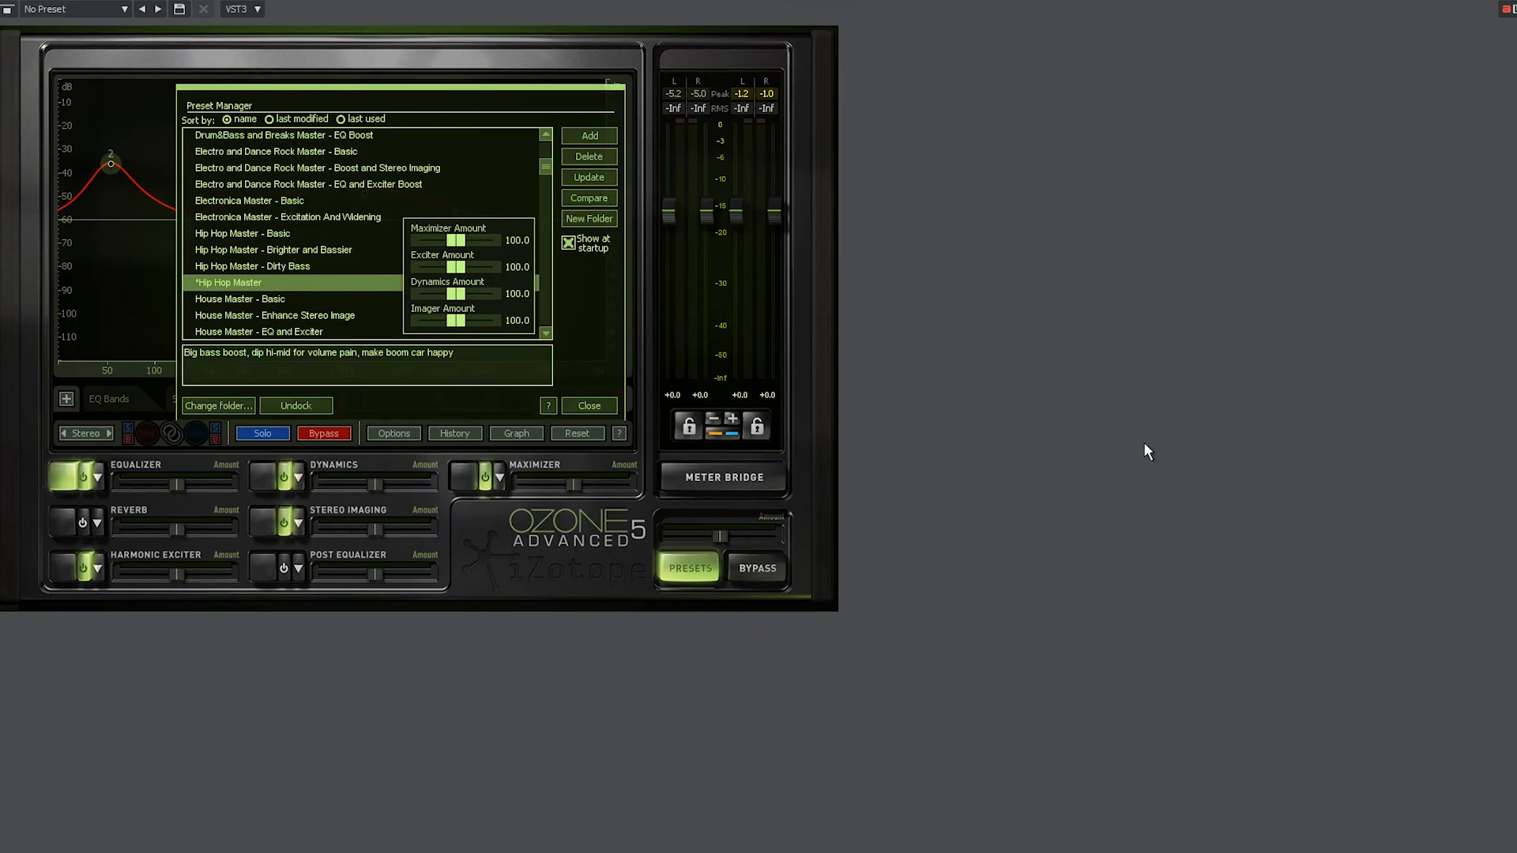
click(1515, 1)
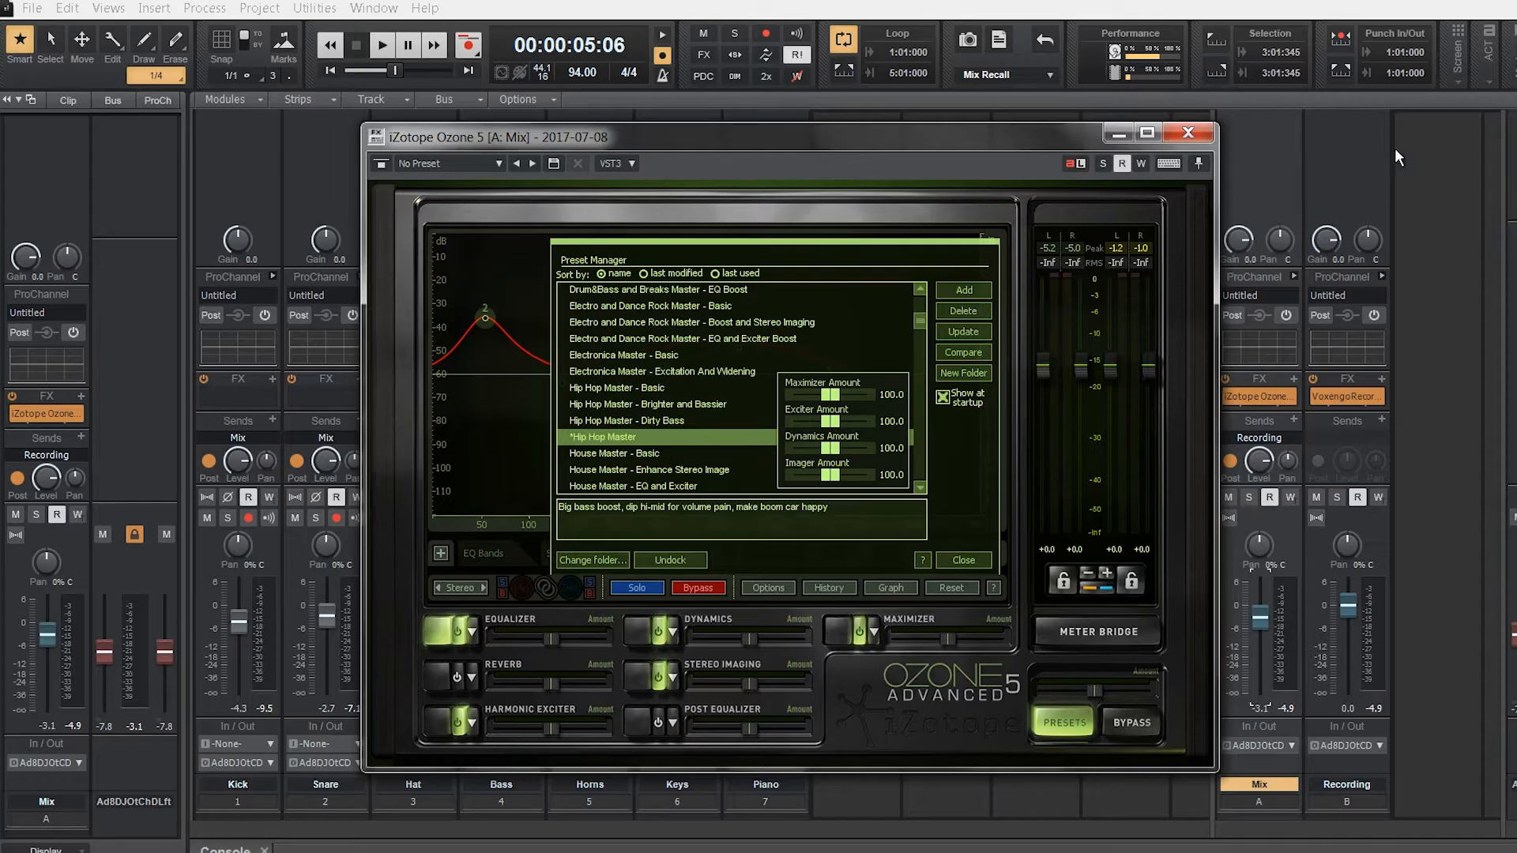
click(1118, 133)
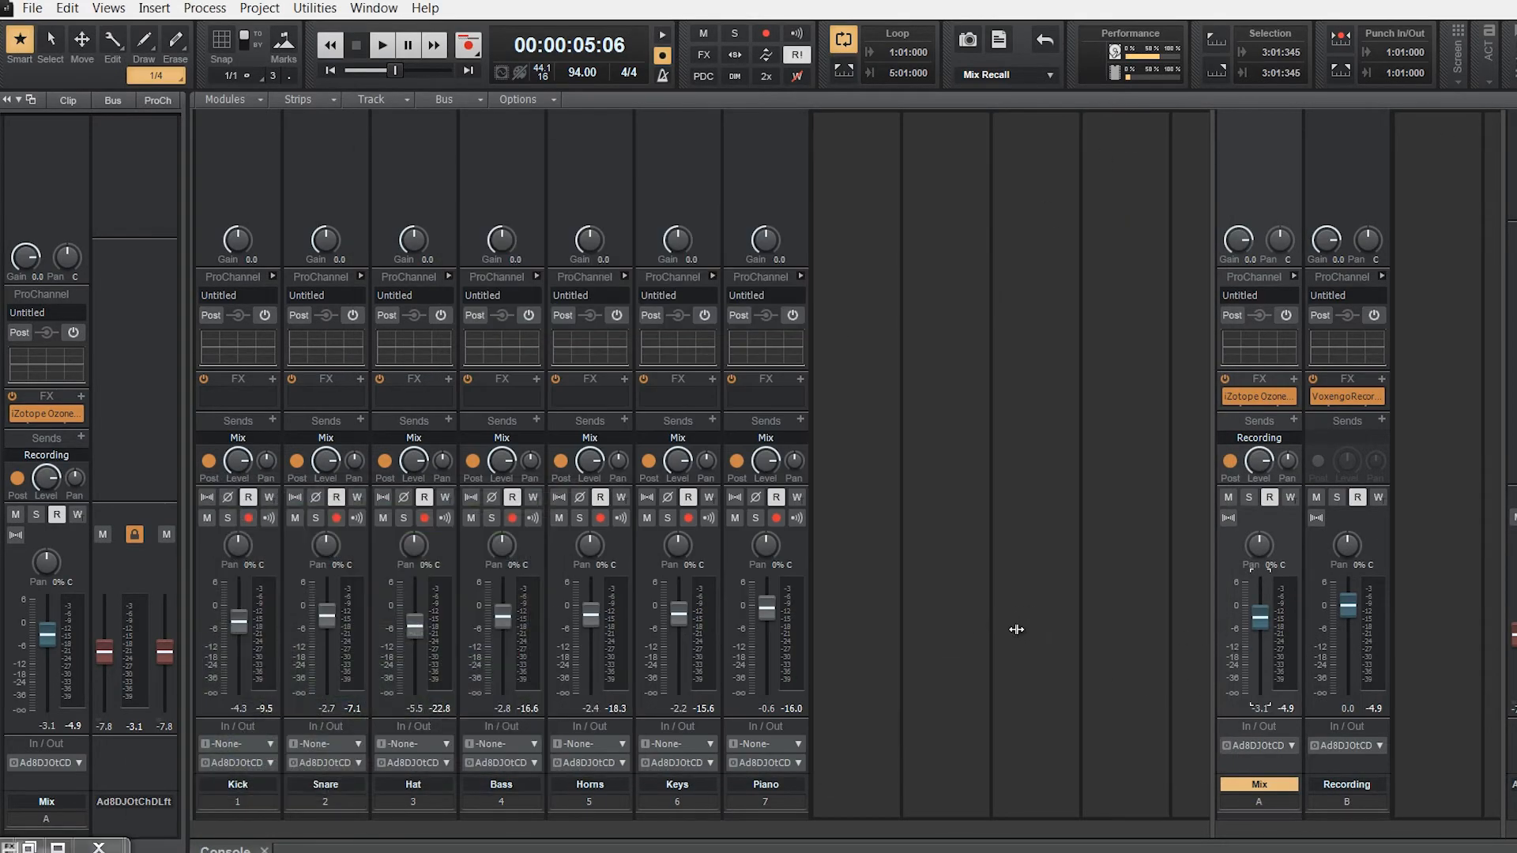
Step: Play the mastered mix and lower the main hardware output faders to -9.1 dB
key(space)
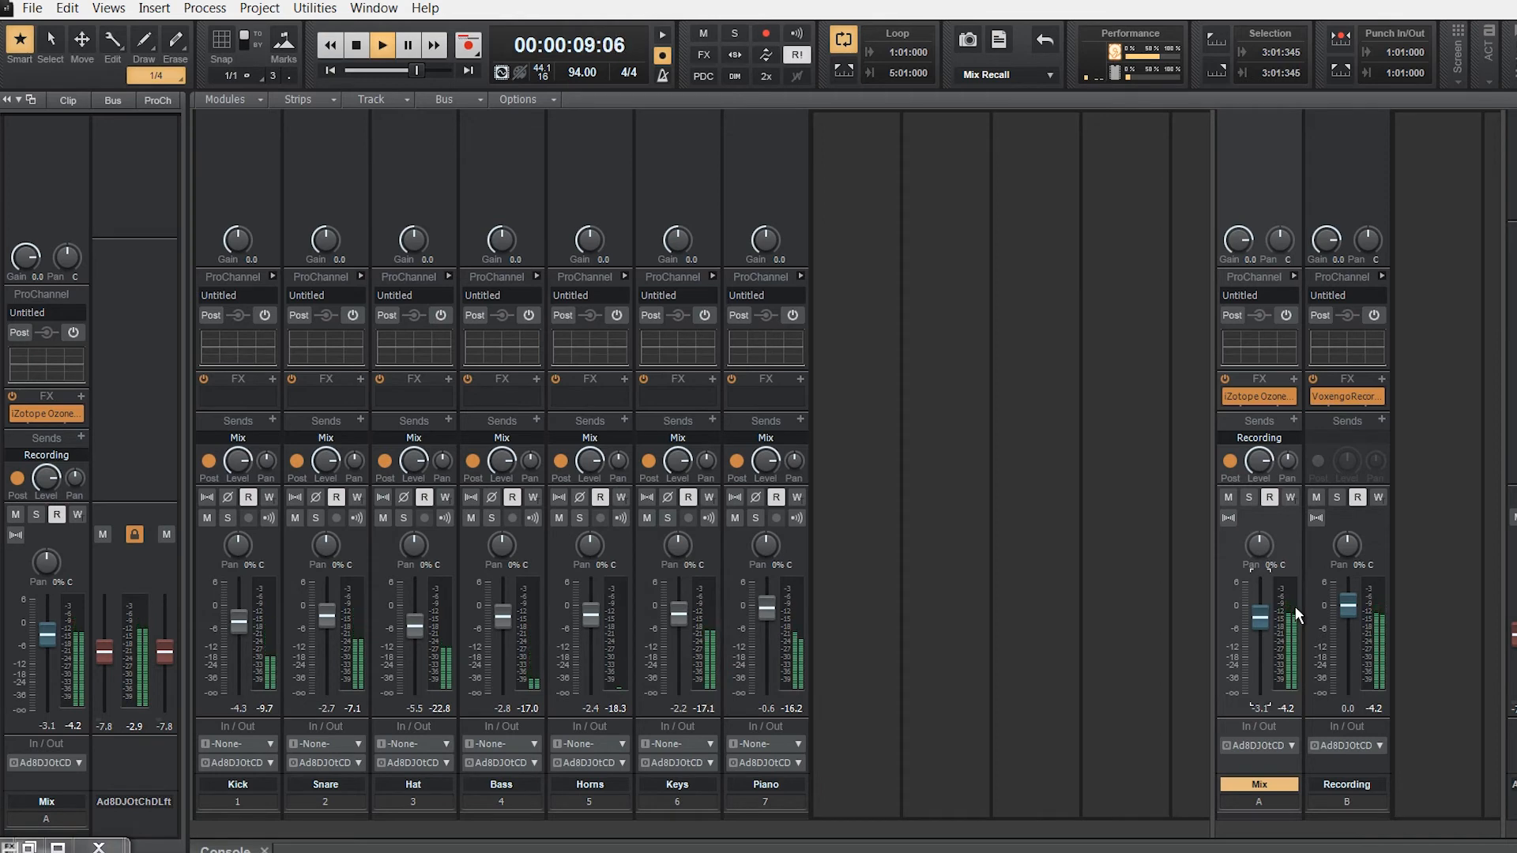
key(space)
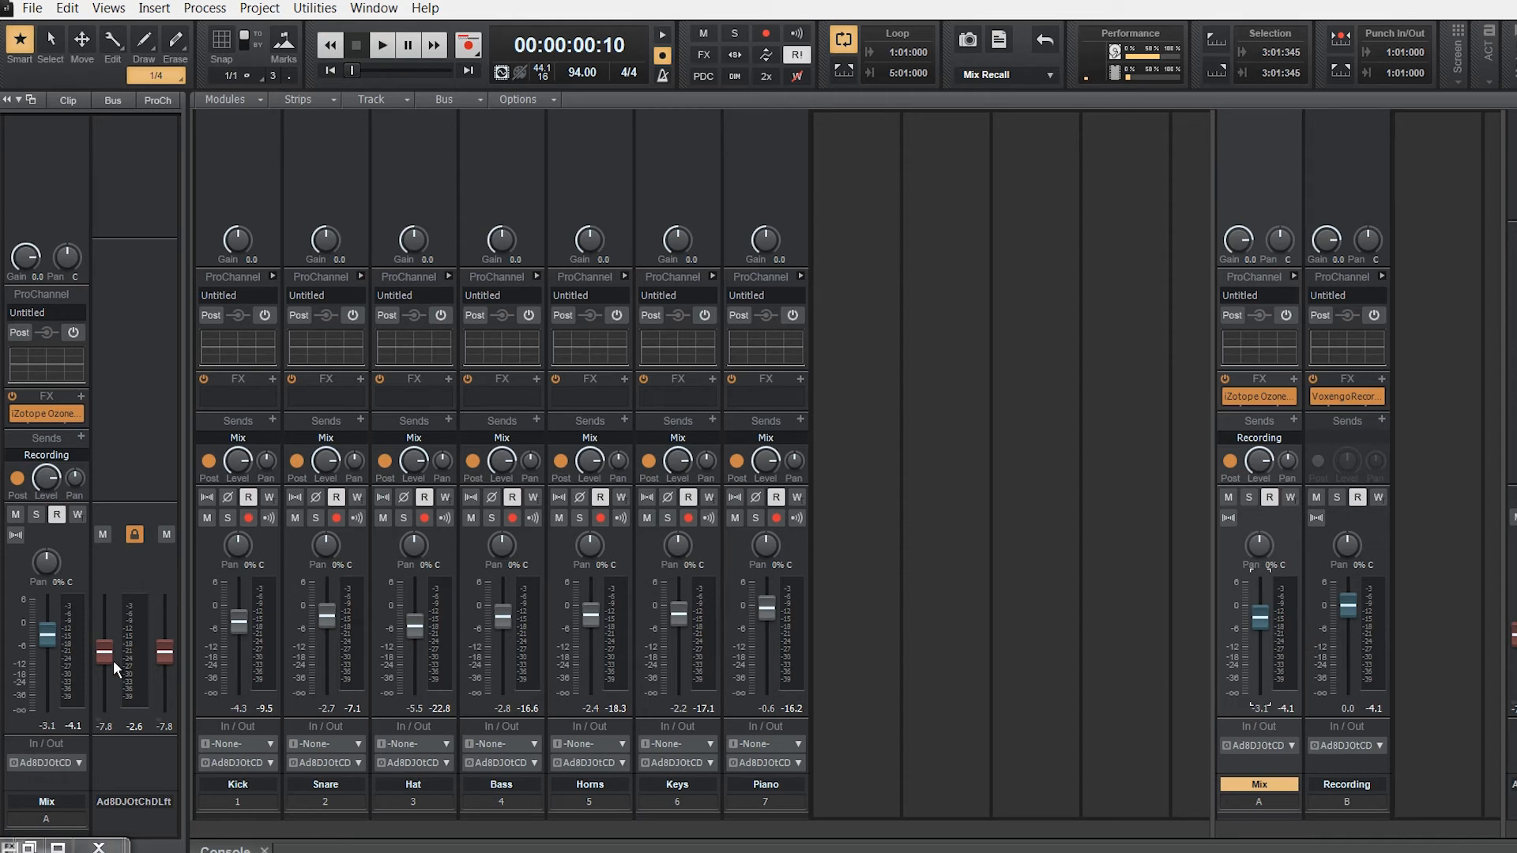
key(space)
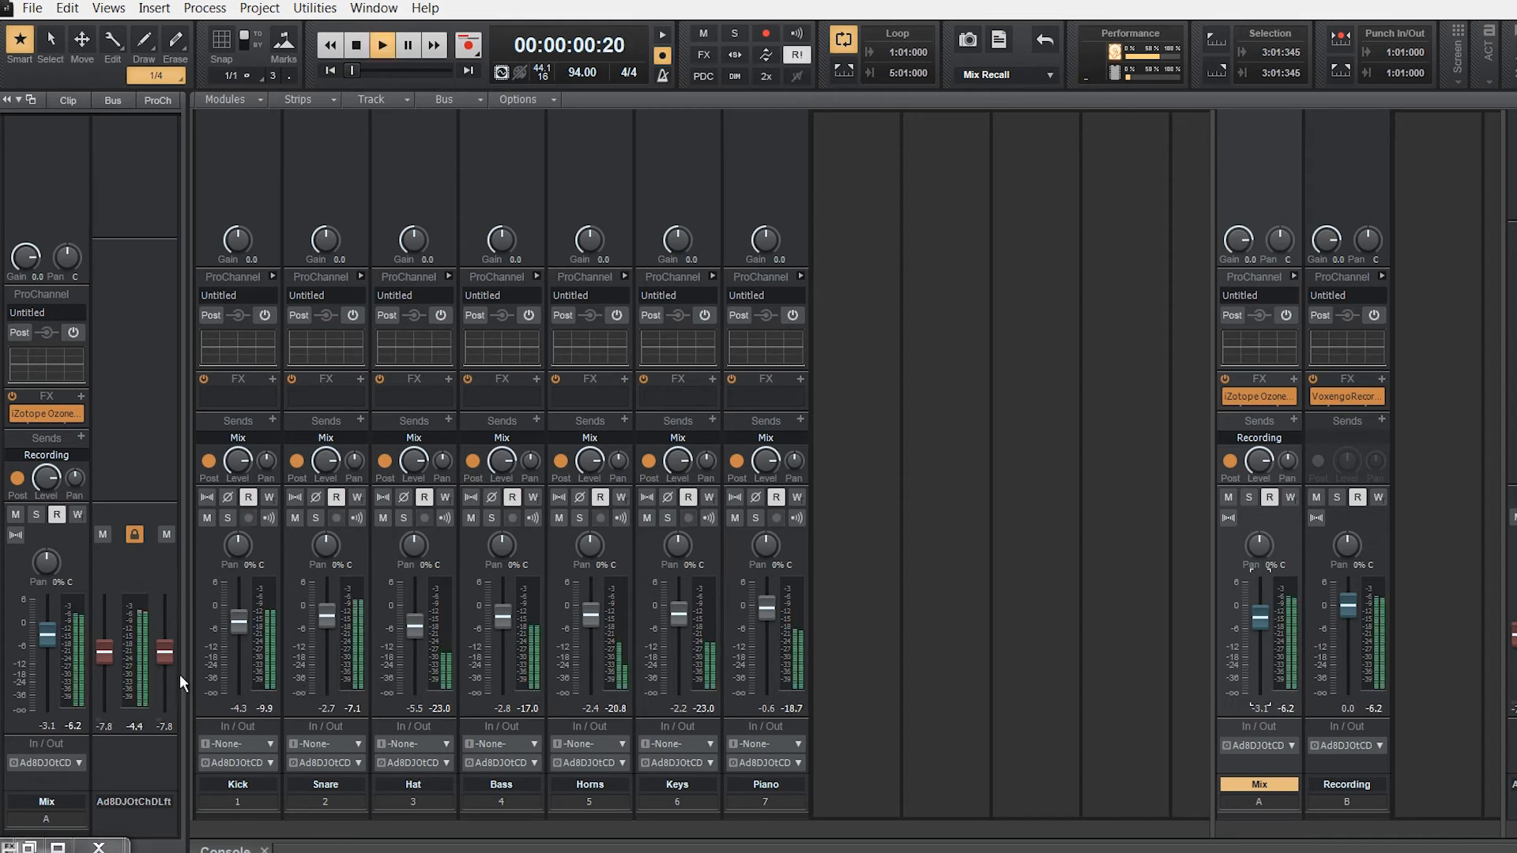
mouse_move(166, 660)
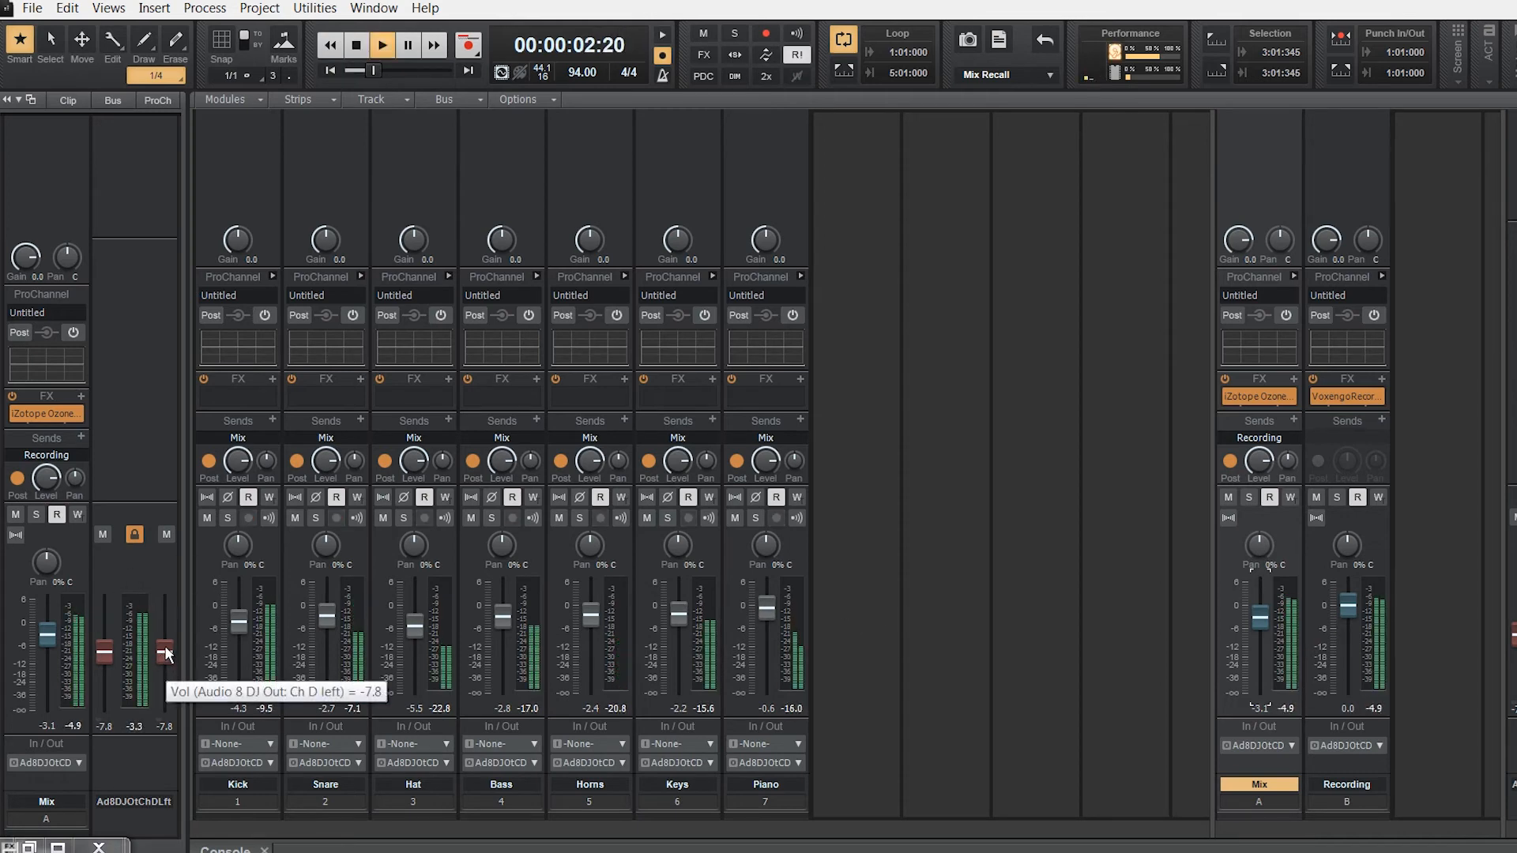
drag(166, 654, 160, 657)
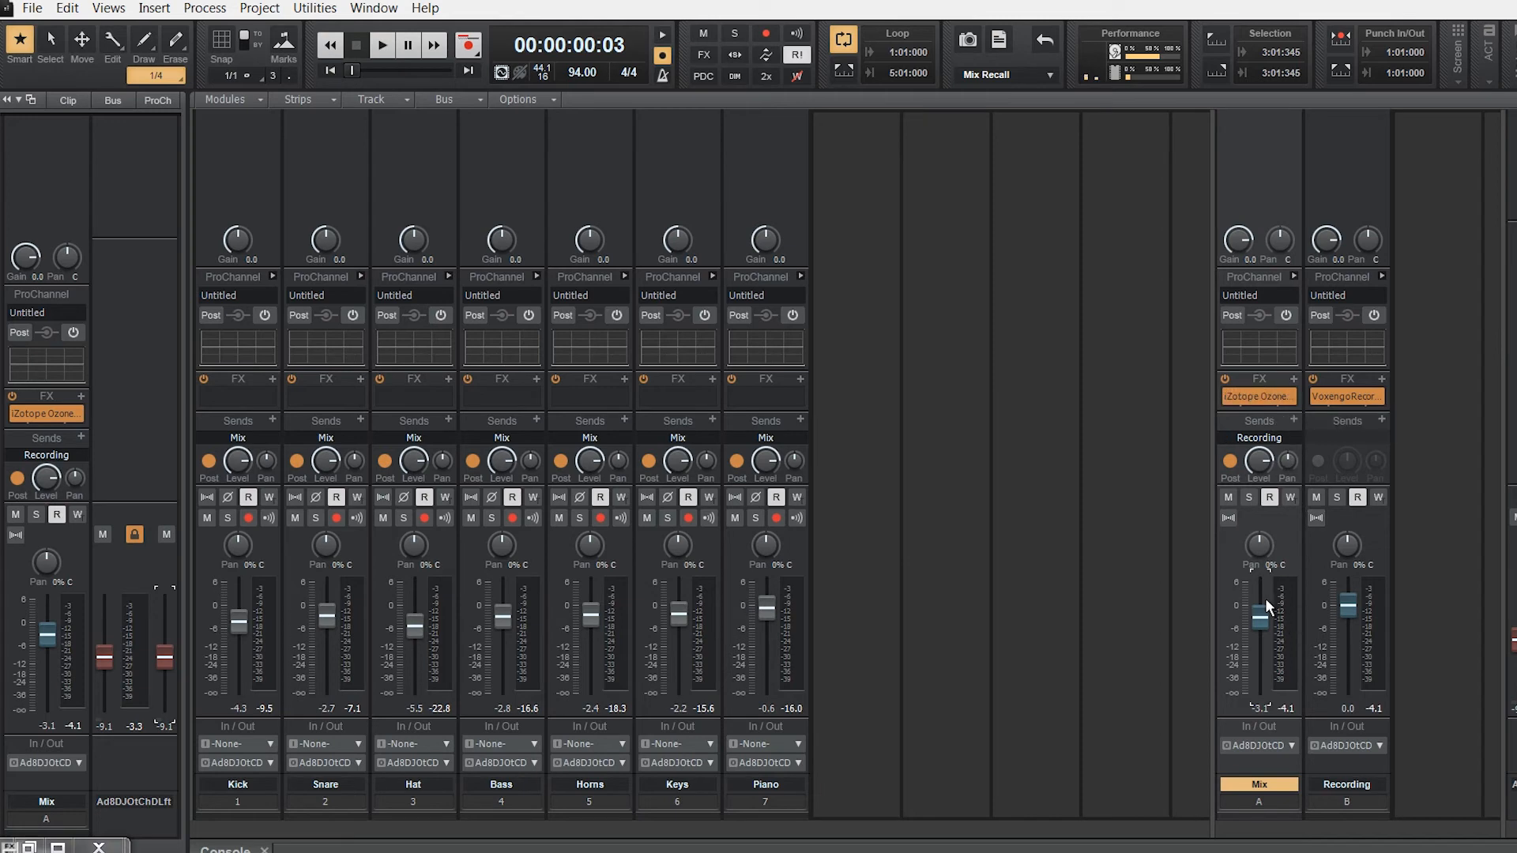
mouse_move(1261, 622)
mouse_move(168, 658)
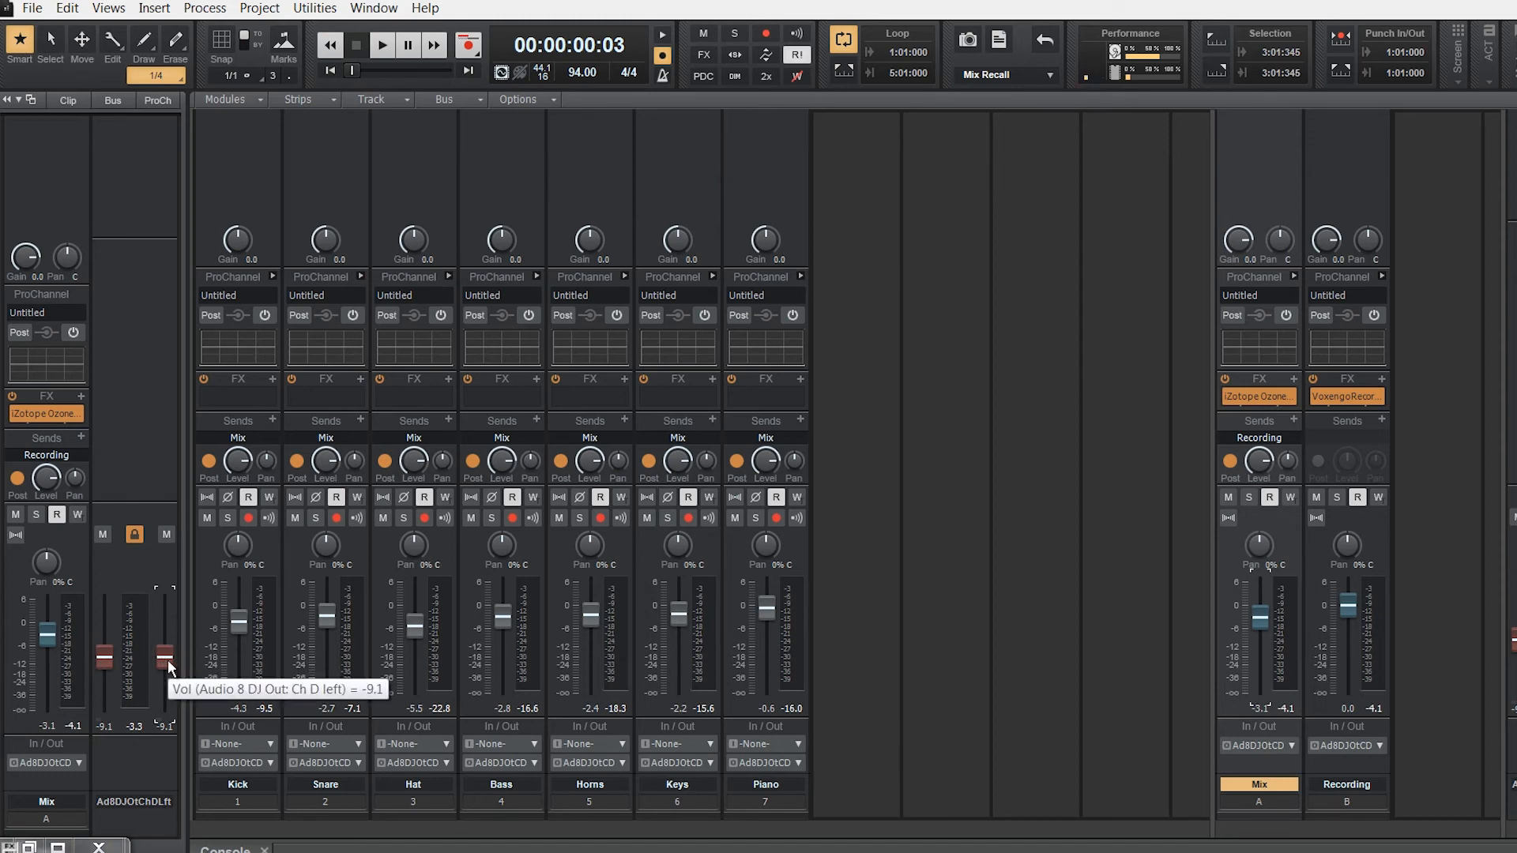
Step: Play the mix again and briefly solo the Snare track to hear it alone
key(space)
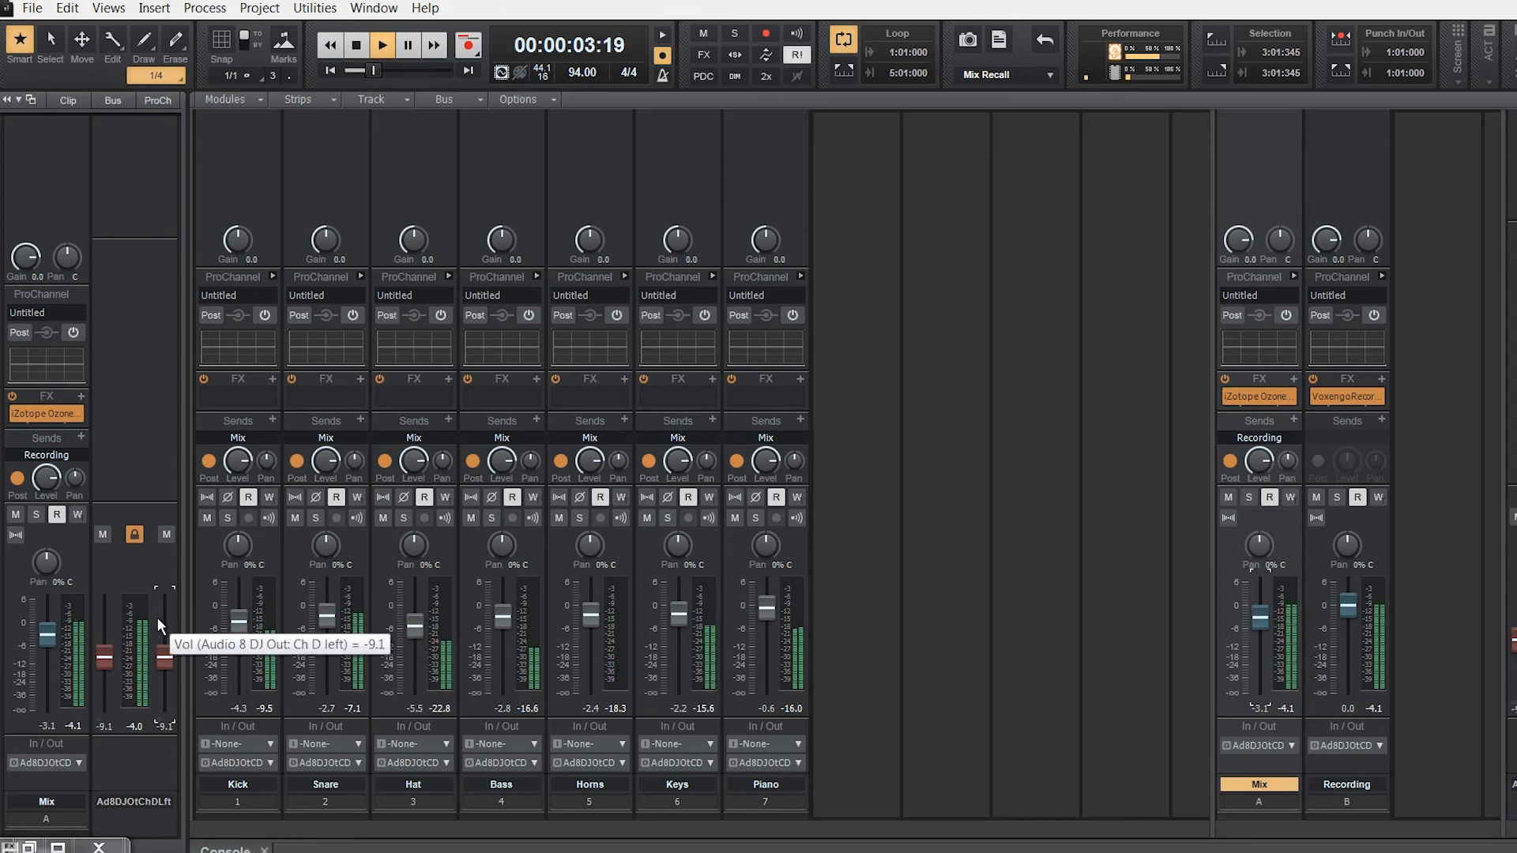
key(space)
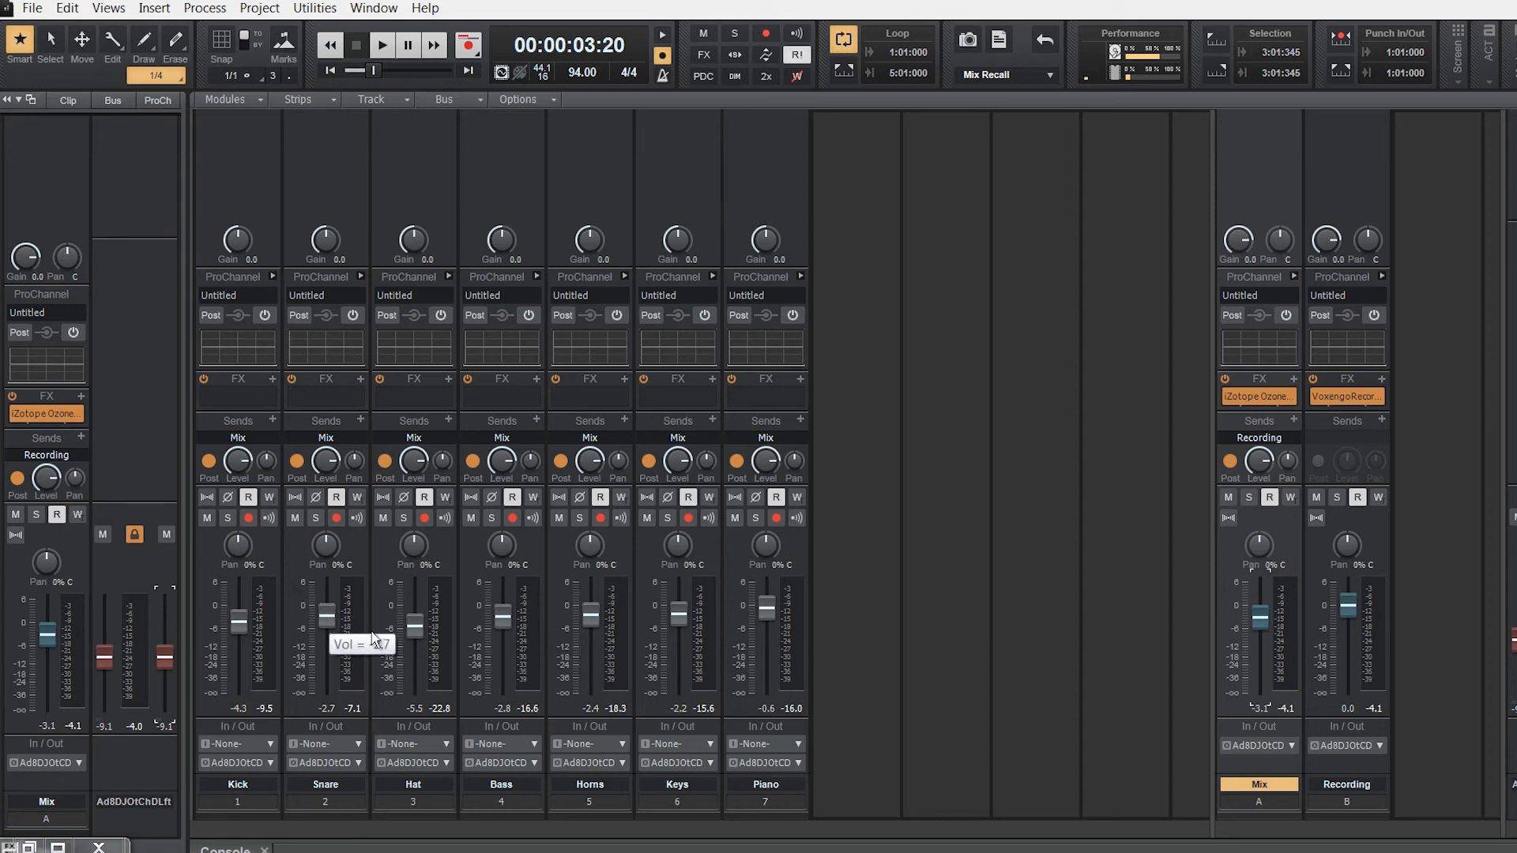
key(space)
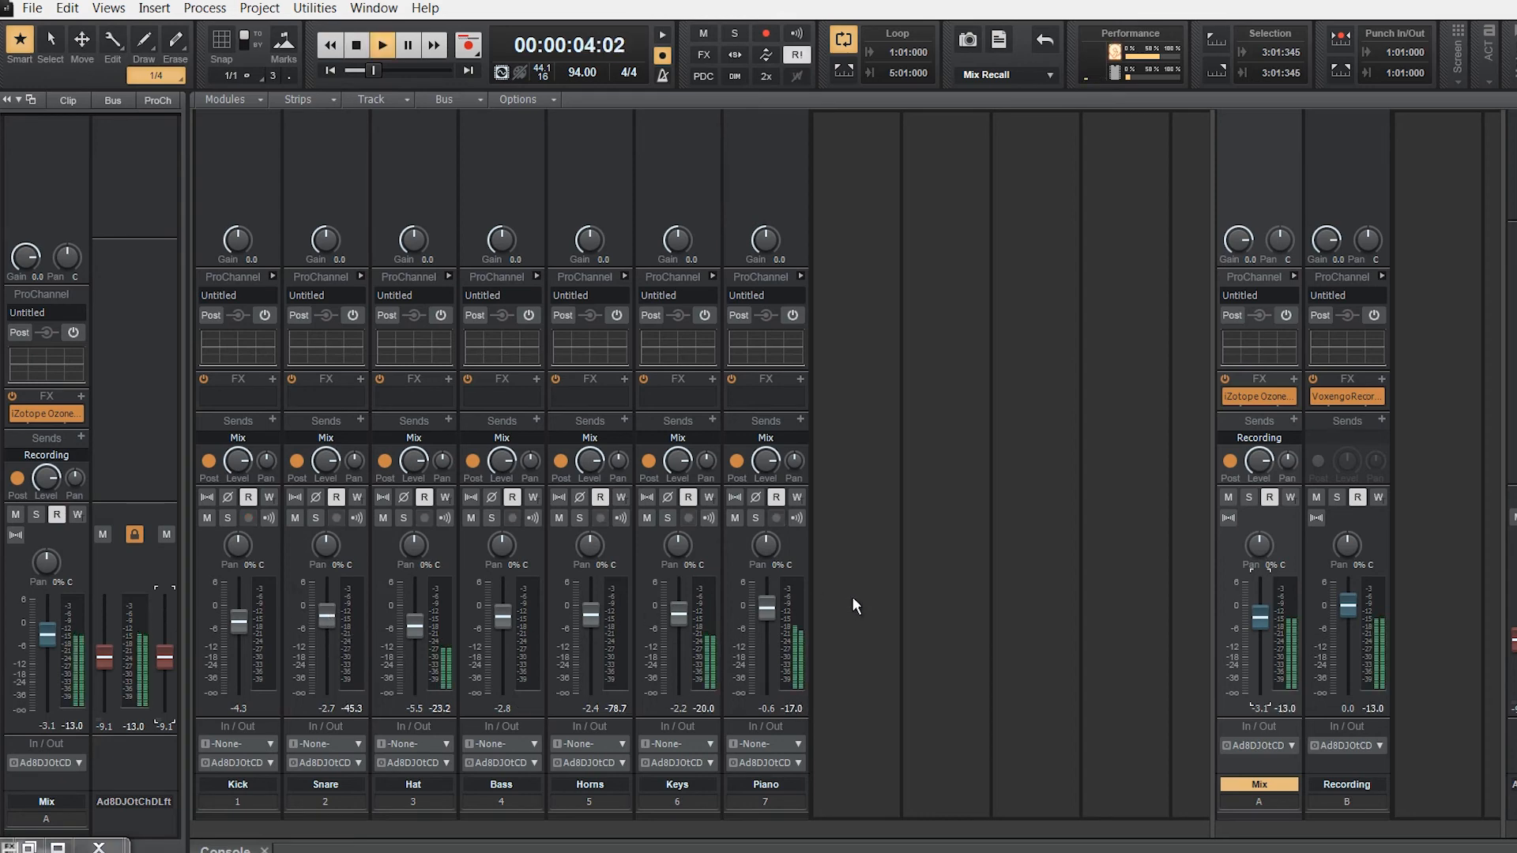
click(316, 517)
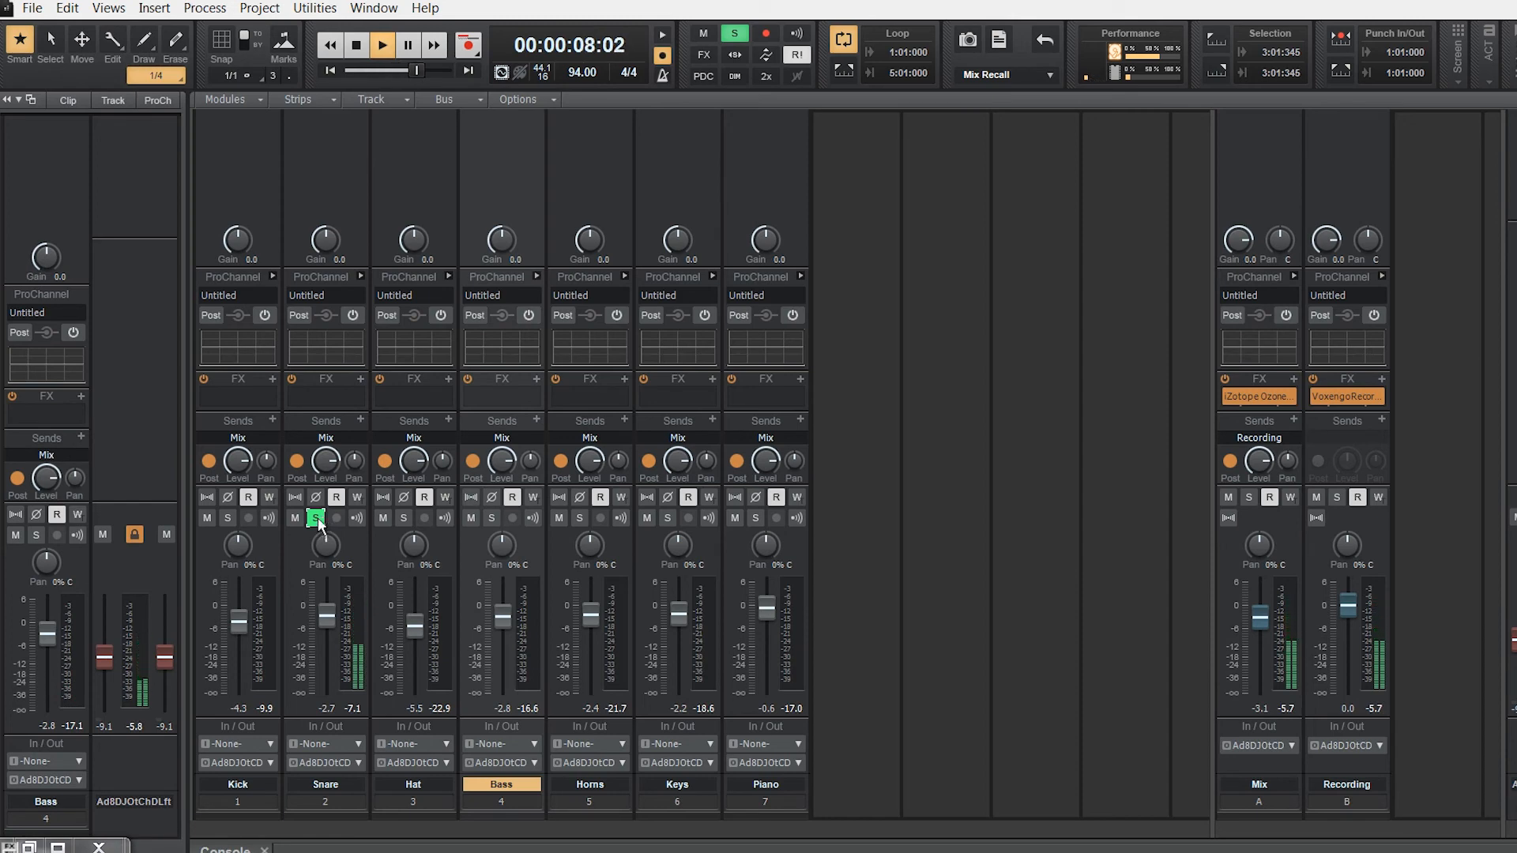
click(317, 518)
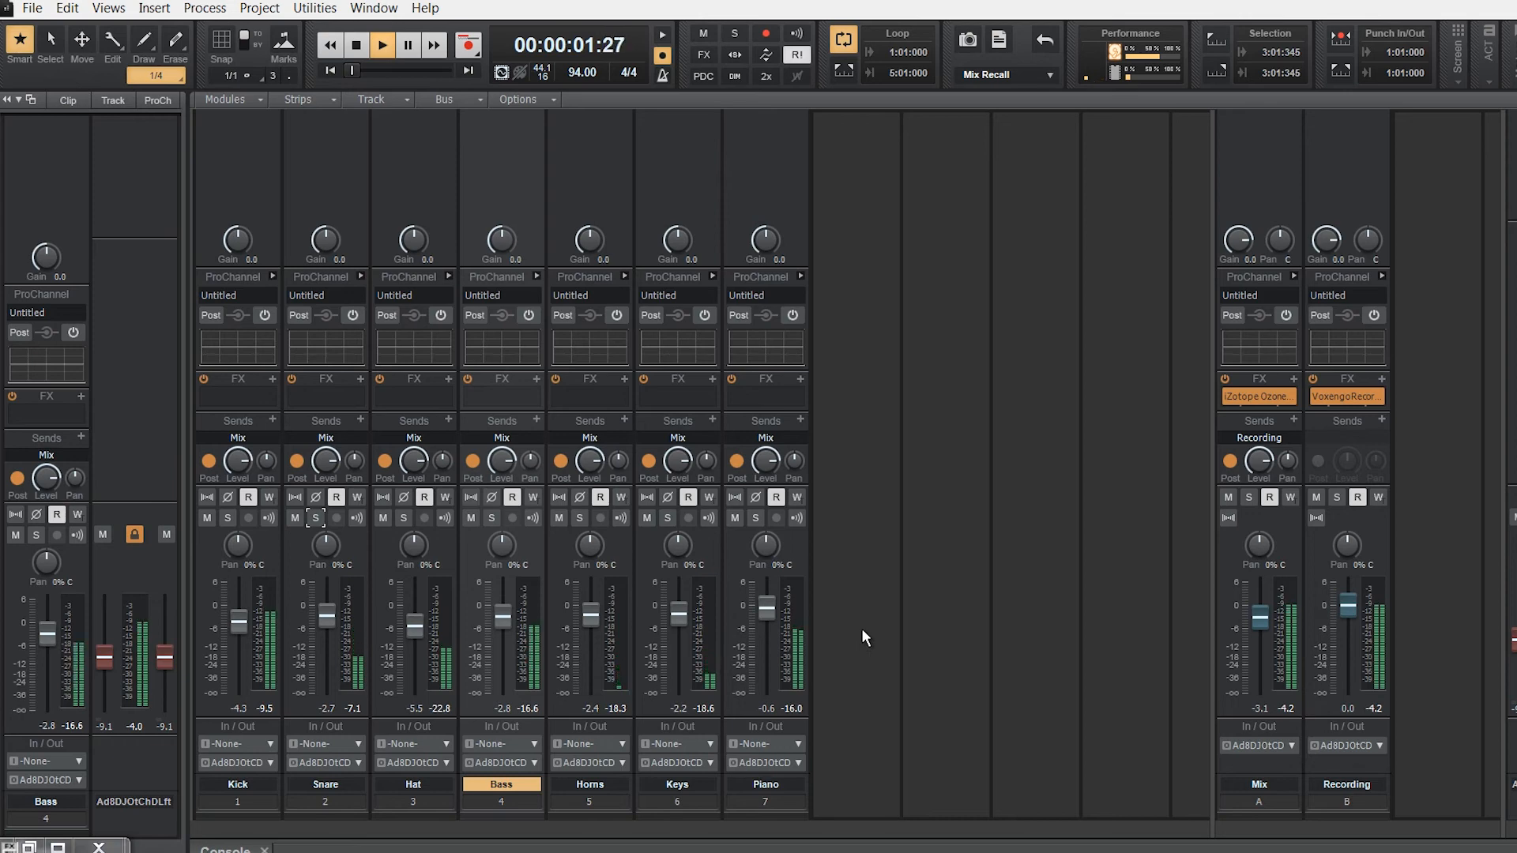
Step: Stop playback, lower the Snare track's volume to -2.9 dB, and play the mix to check the new balance
key(space)
click(327, 614)
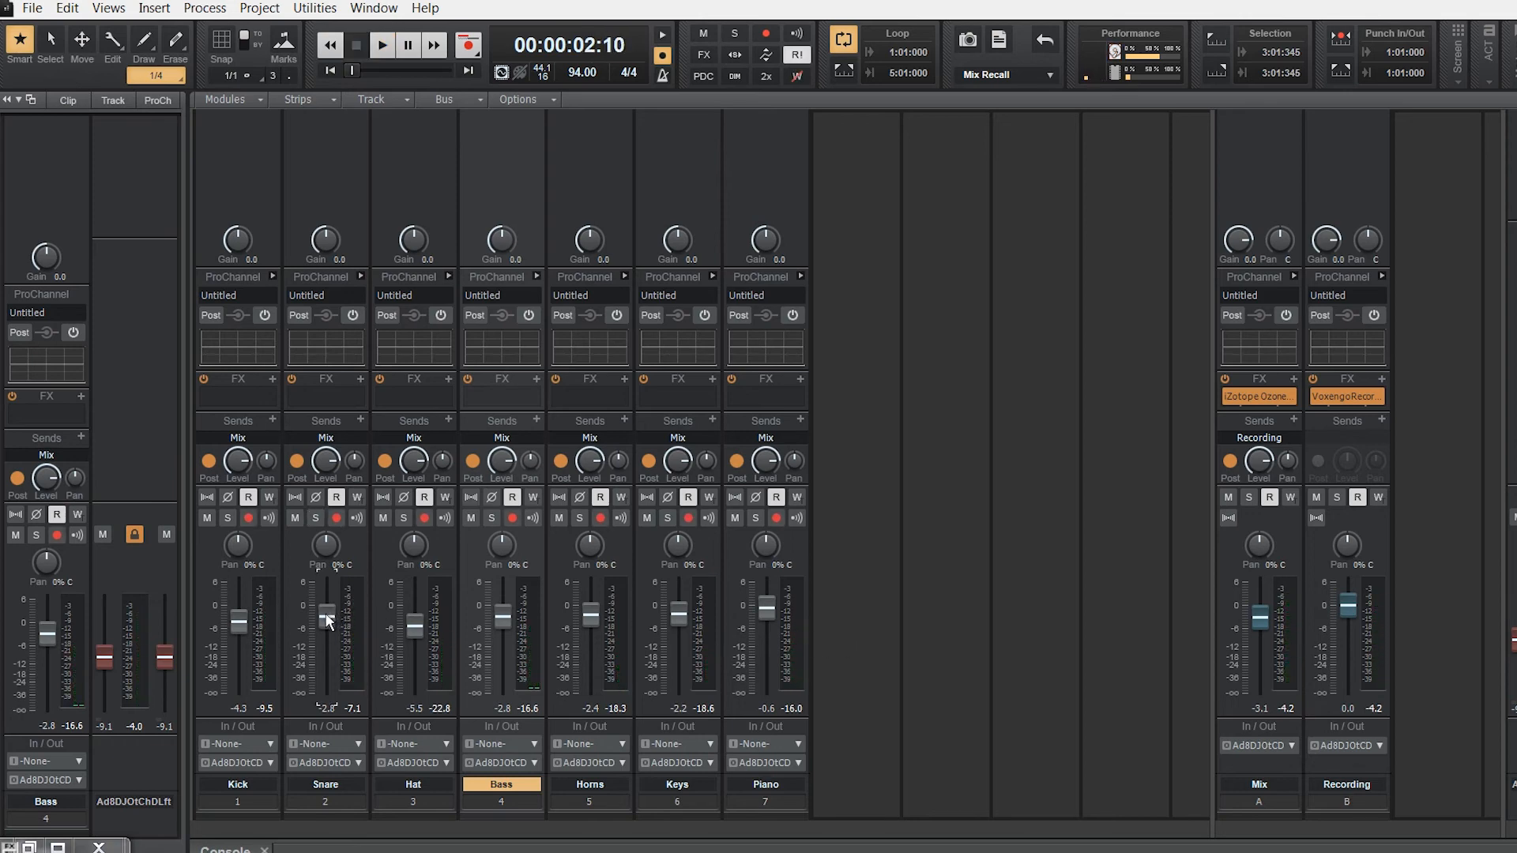
key(space)
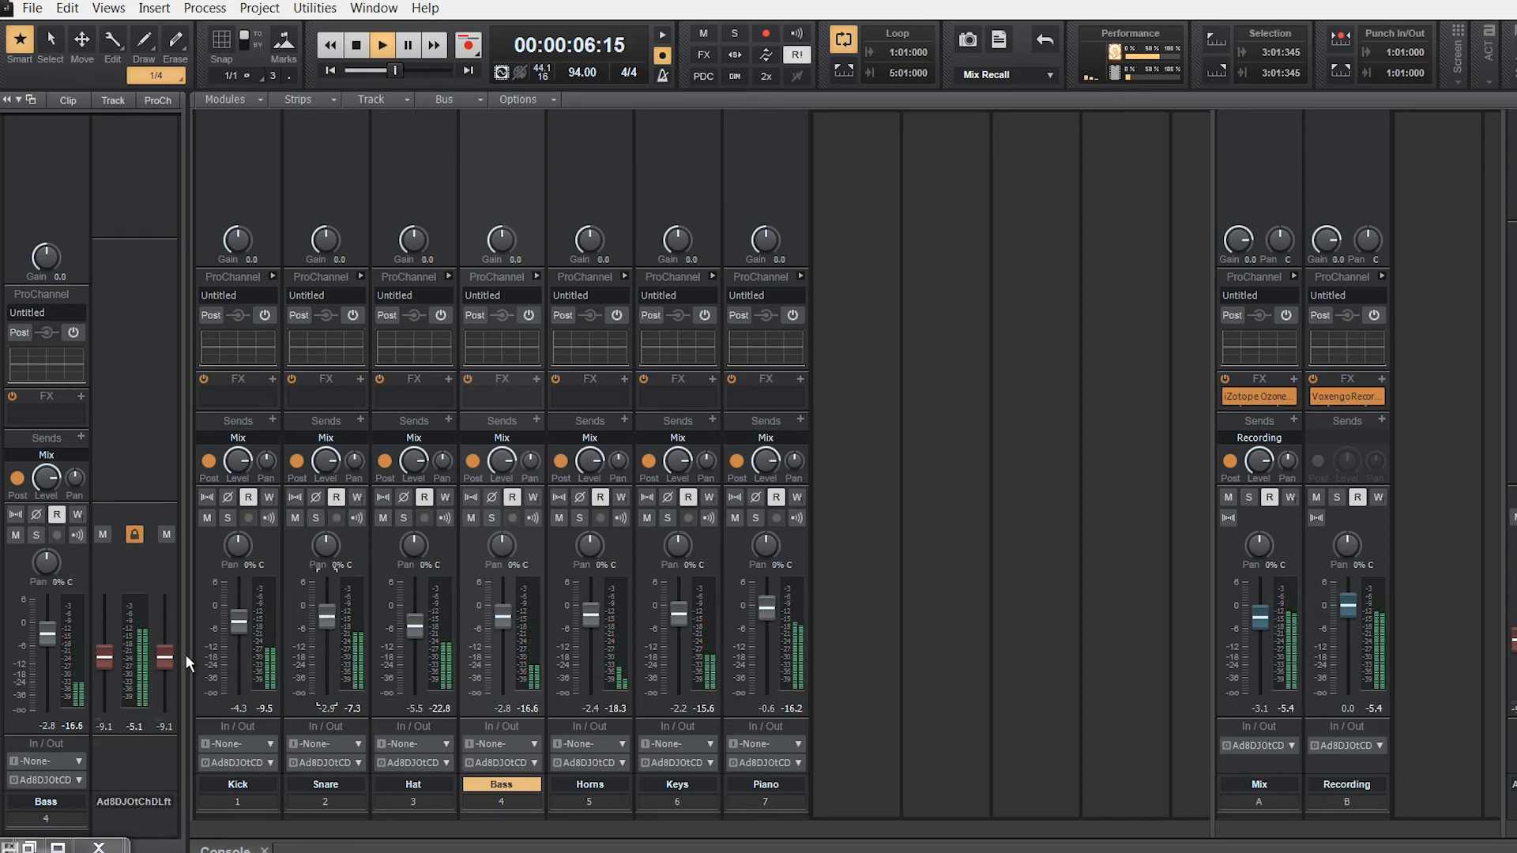
key(space)
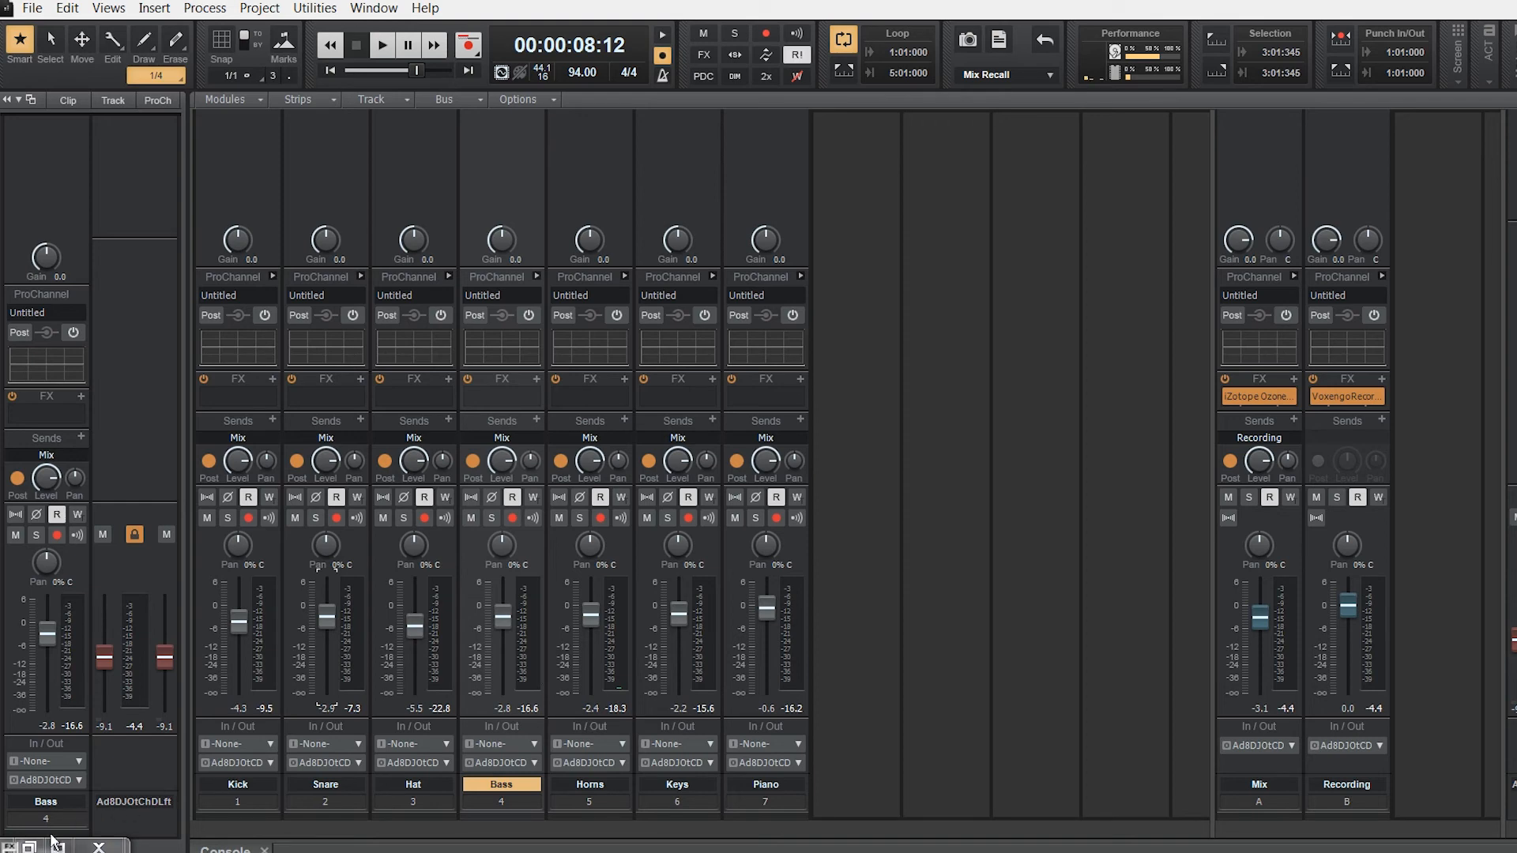
Step: Restore the Ozone 5 window to review the Hip Hop Master preset on the Mix bus, and minimize it again
click(30, 847)
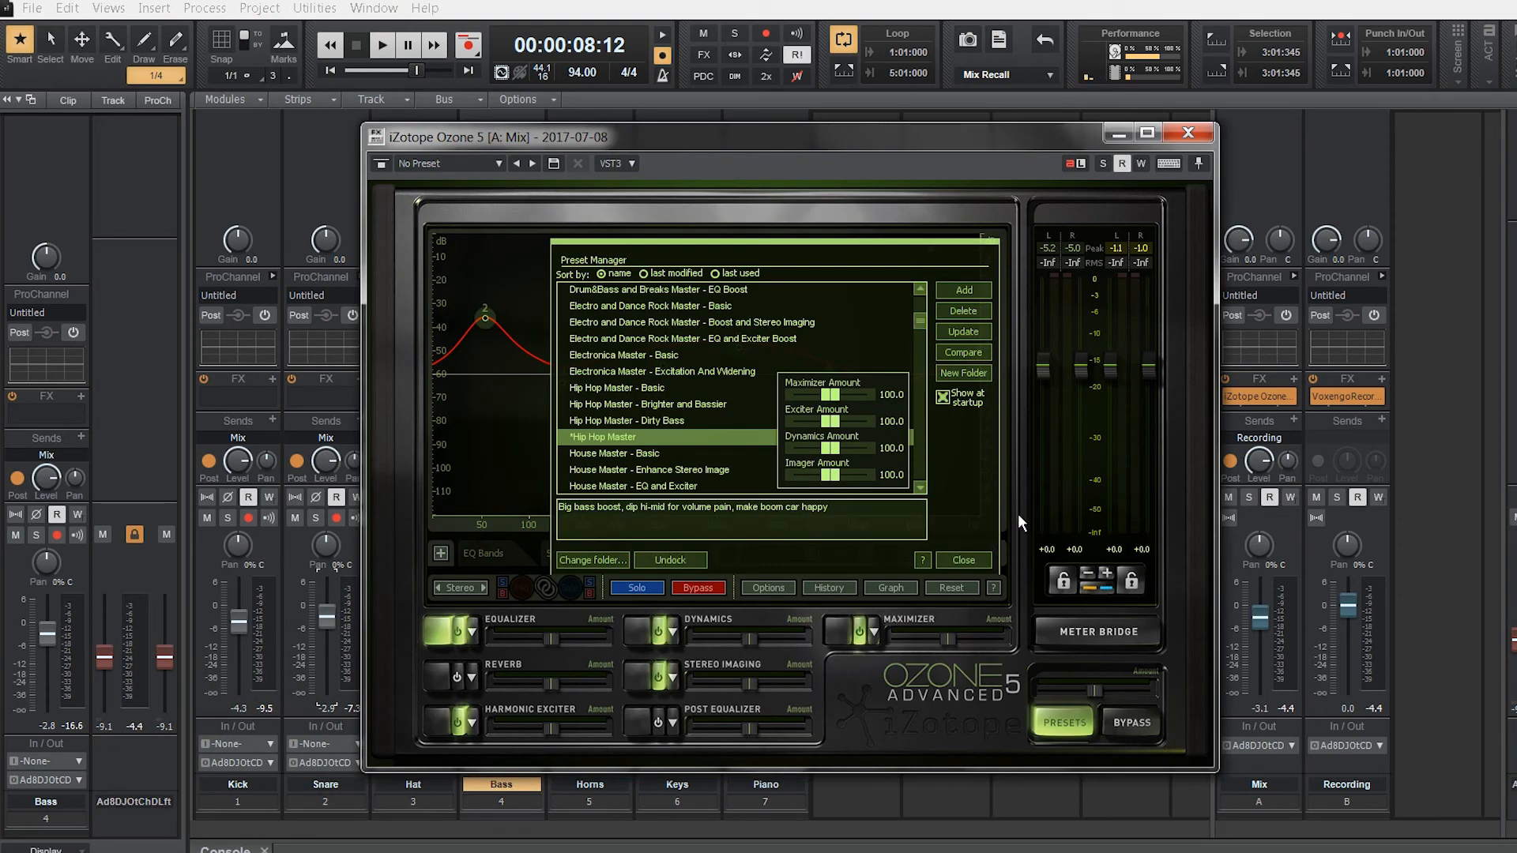
click(1119, 133)
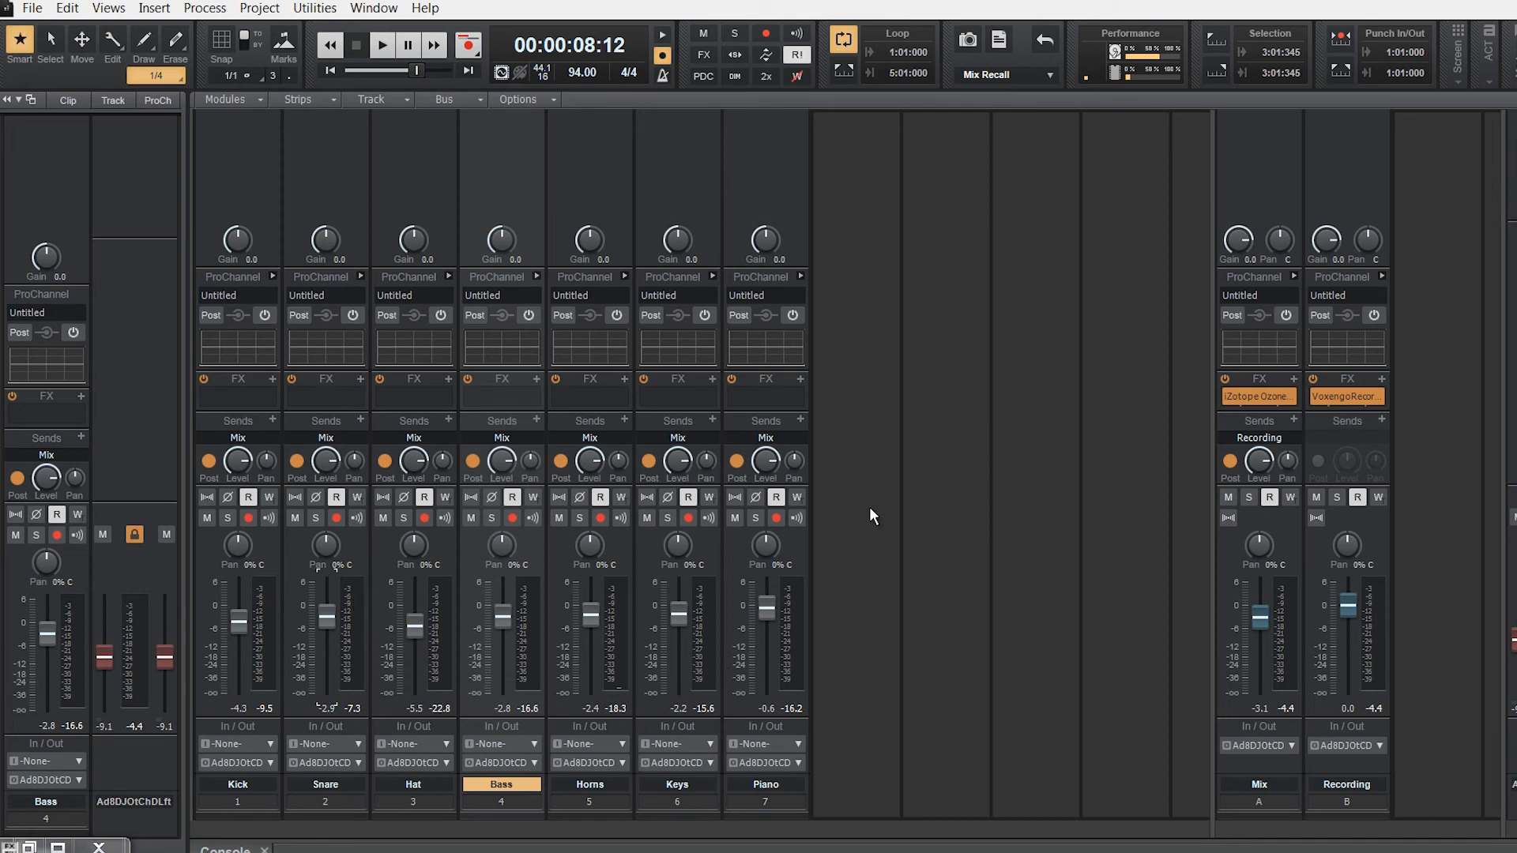
Step: Expand the Piano track's ProChannel, examine its modules and the enlarged QuadCurve Equalizer, and collapse both again
click(802, 277)
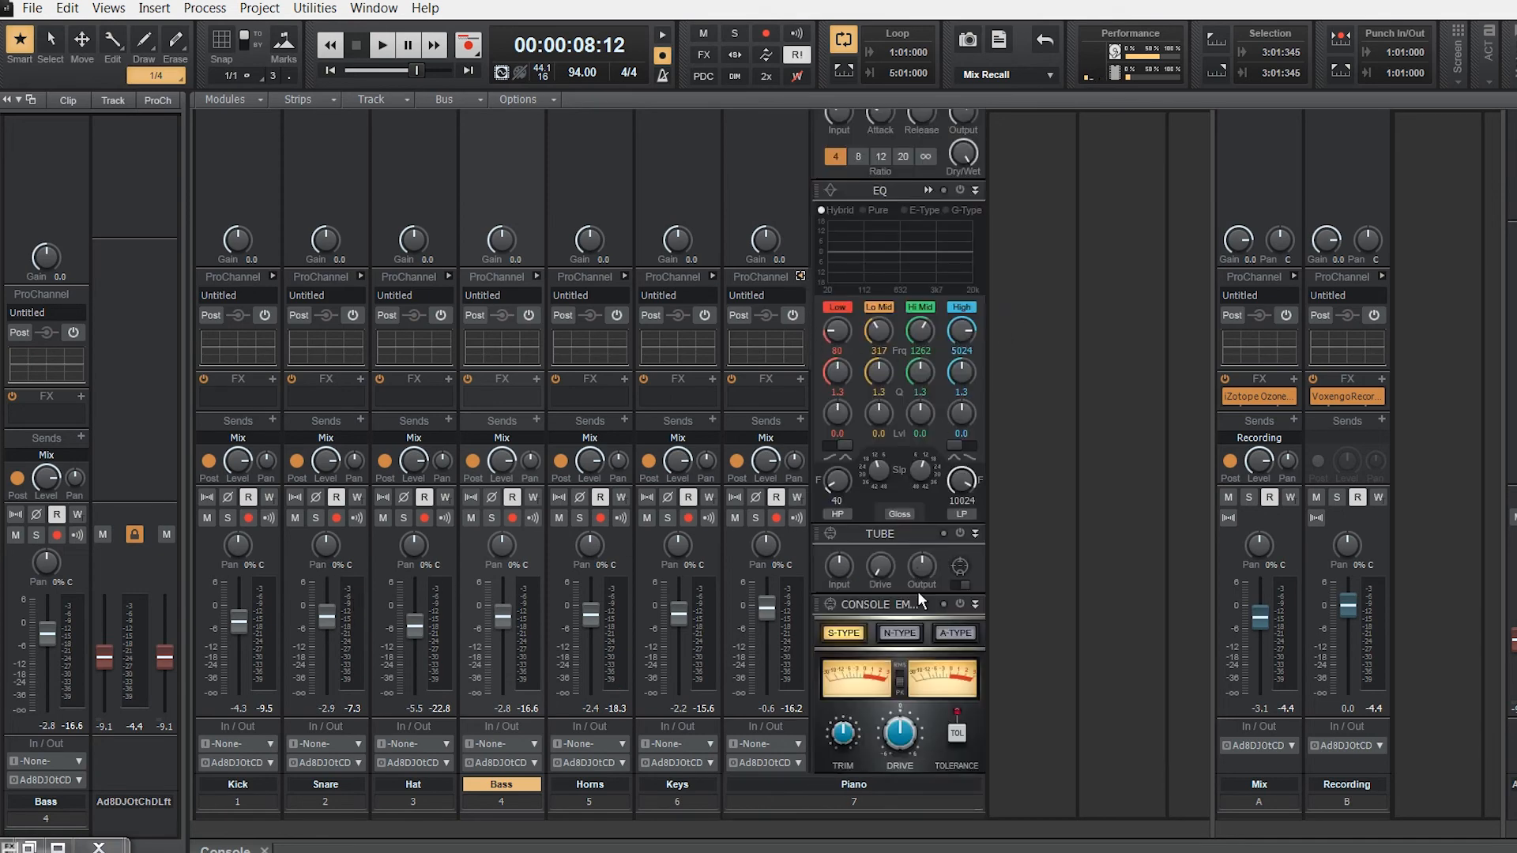
scroll(951, 613, up, 3)
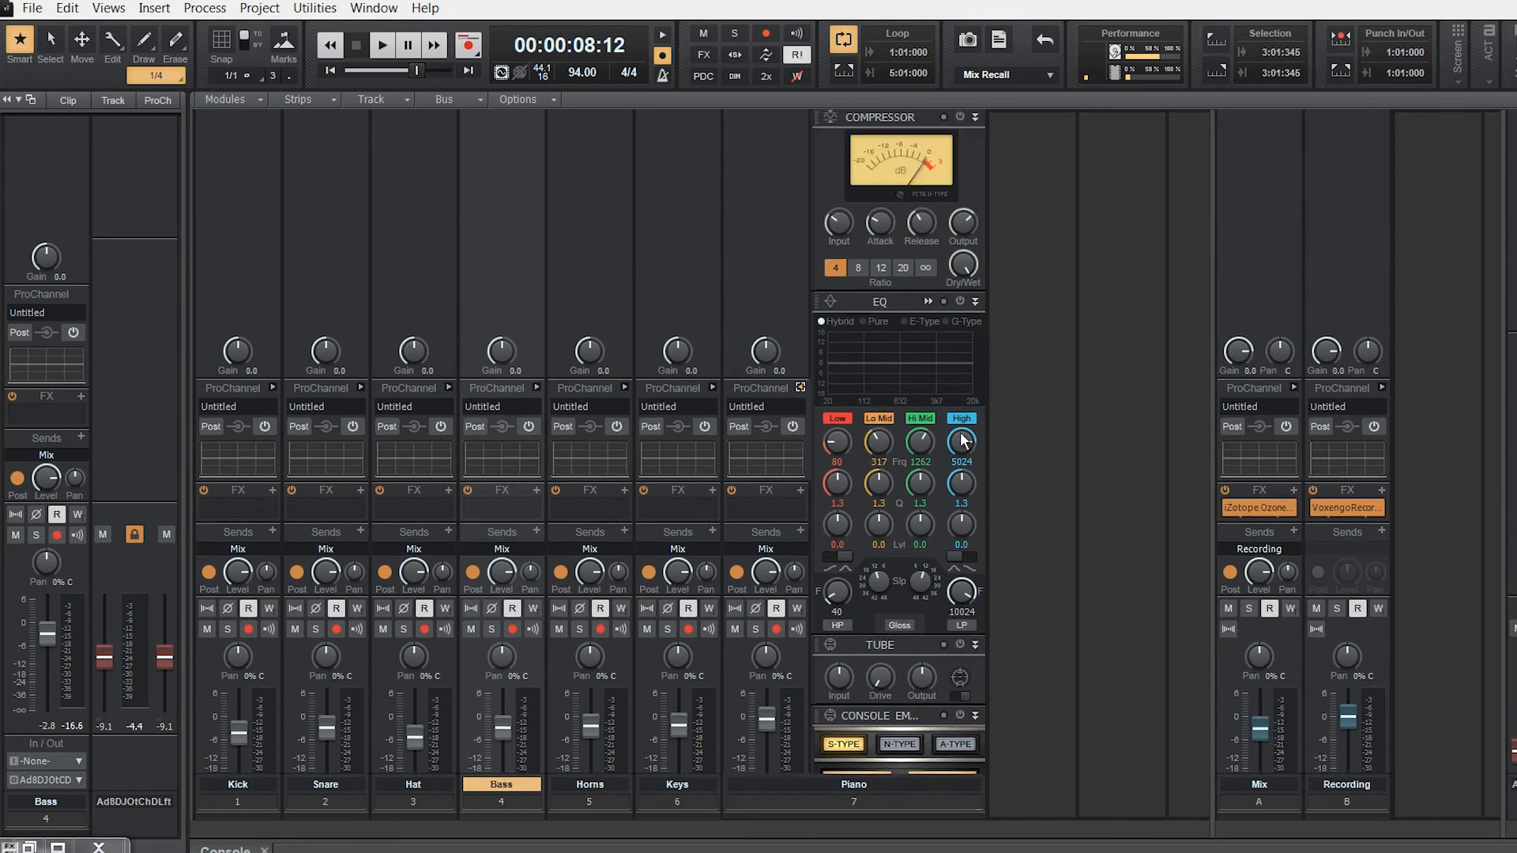
click(928, 301)
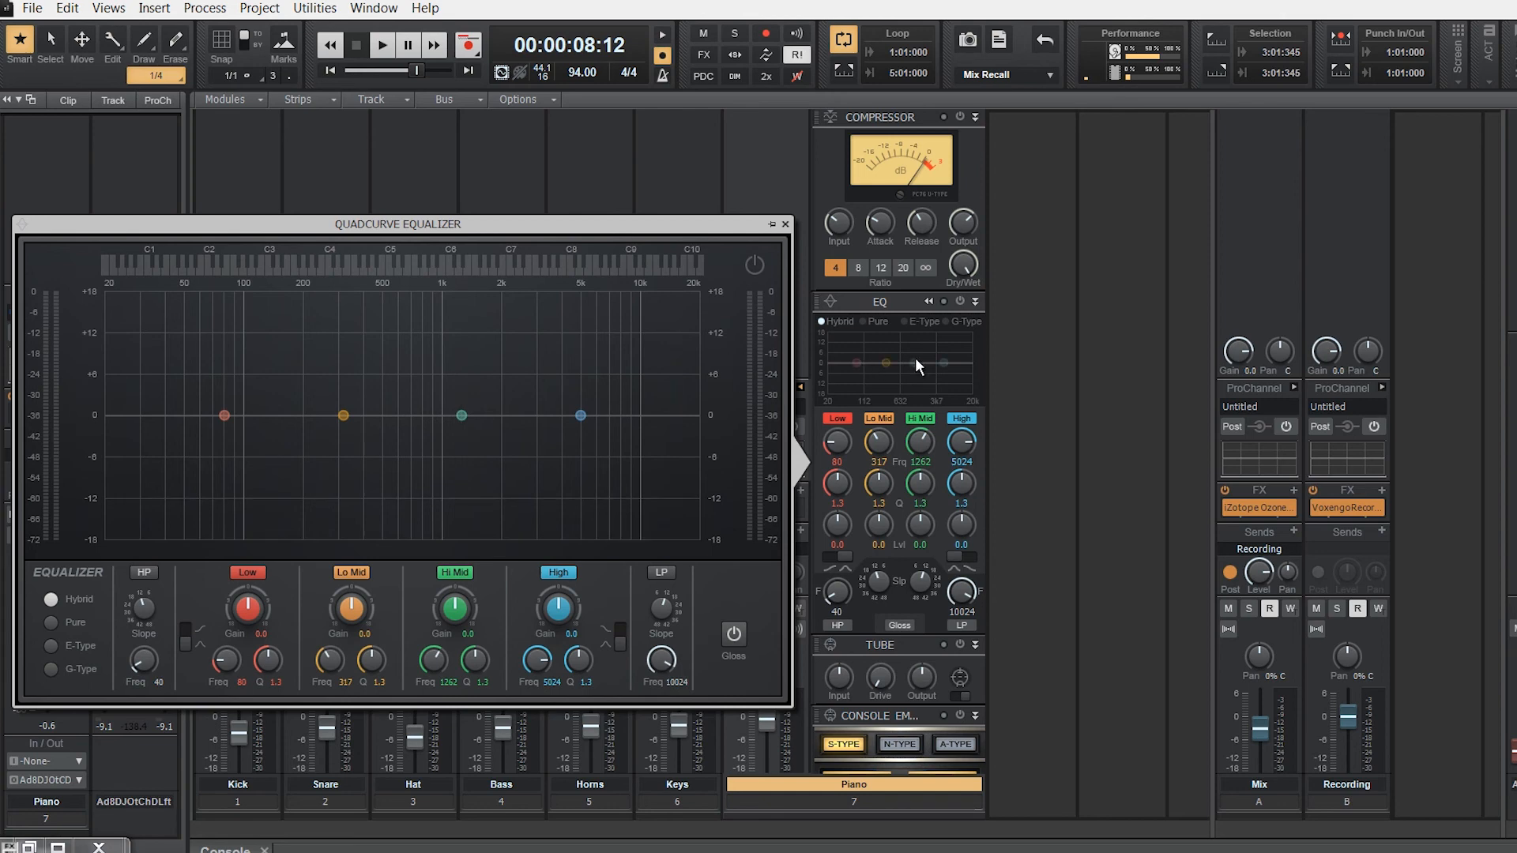
click(931, 300)
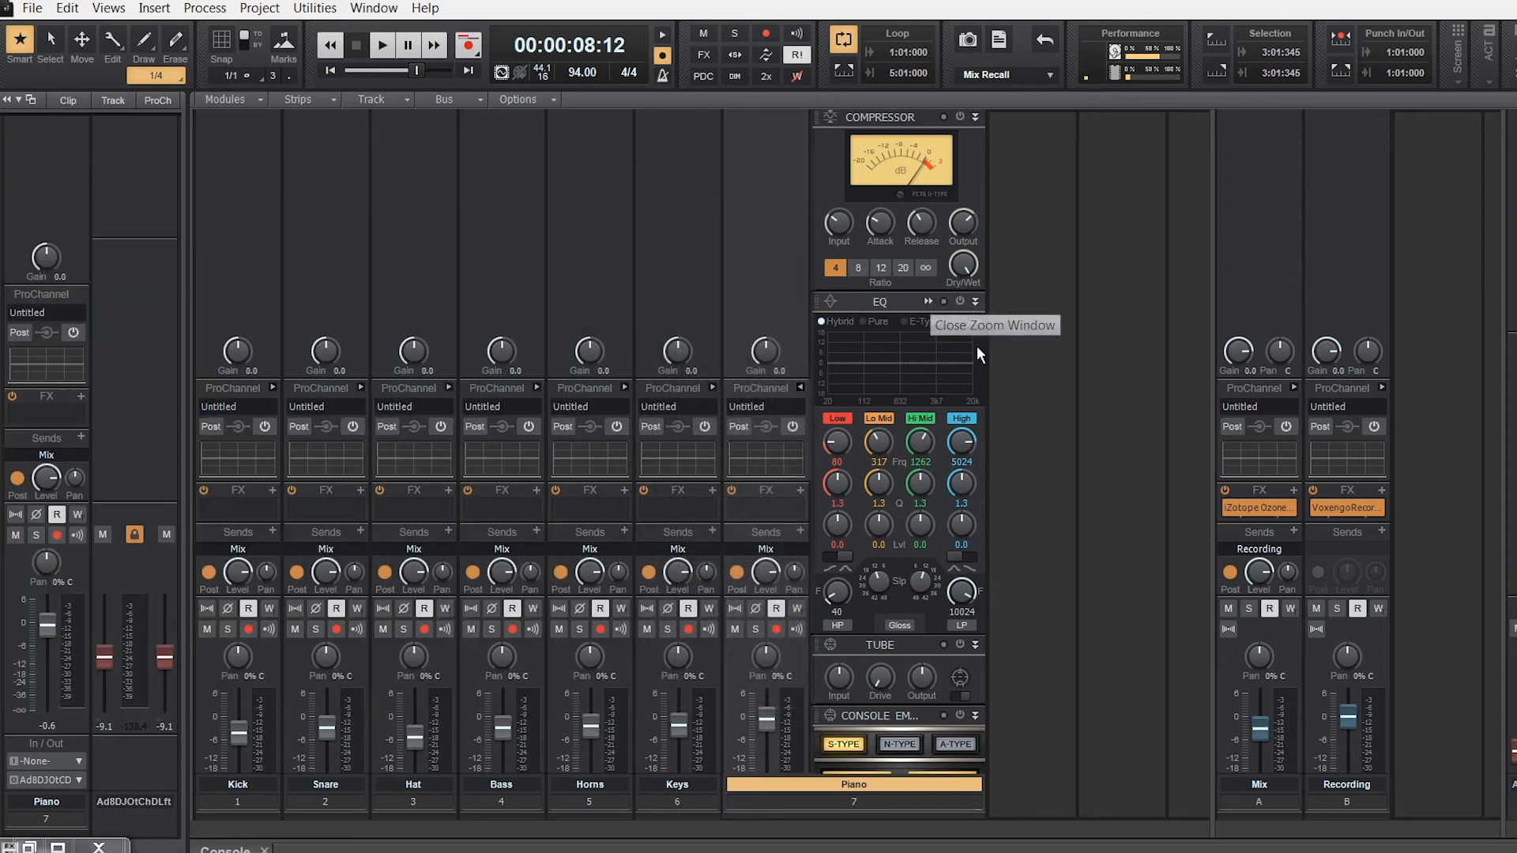
click(800, 386)
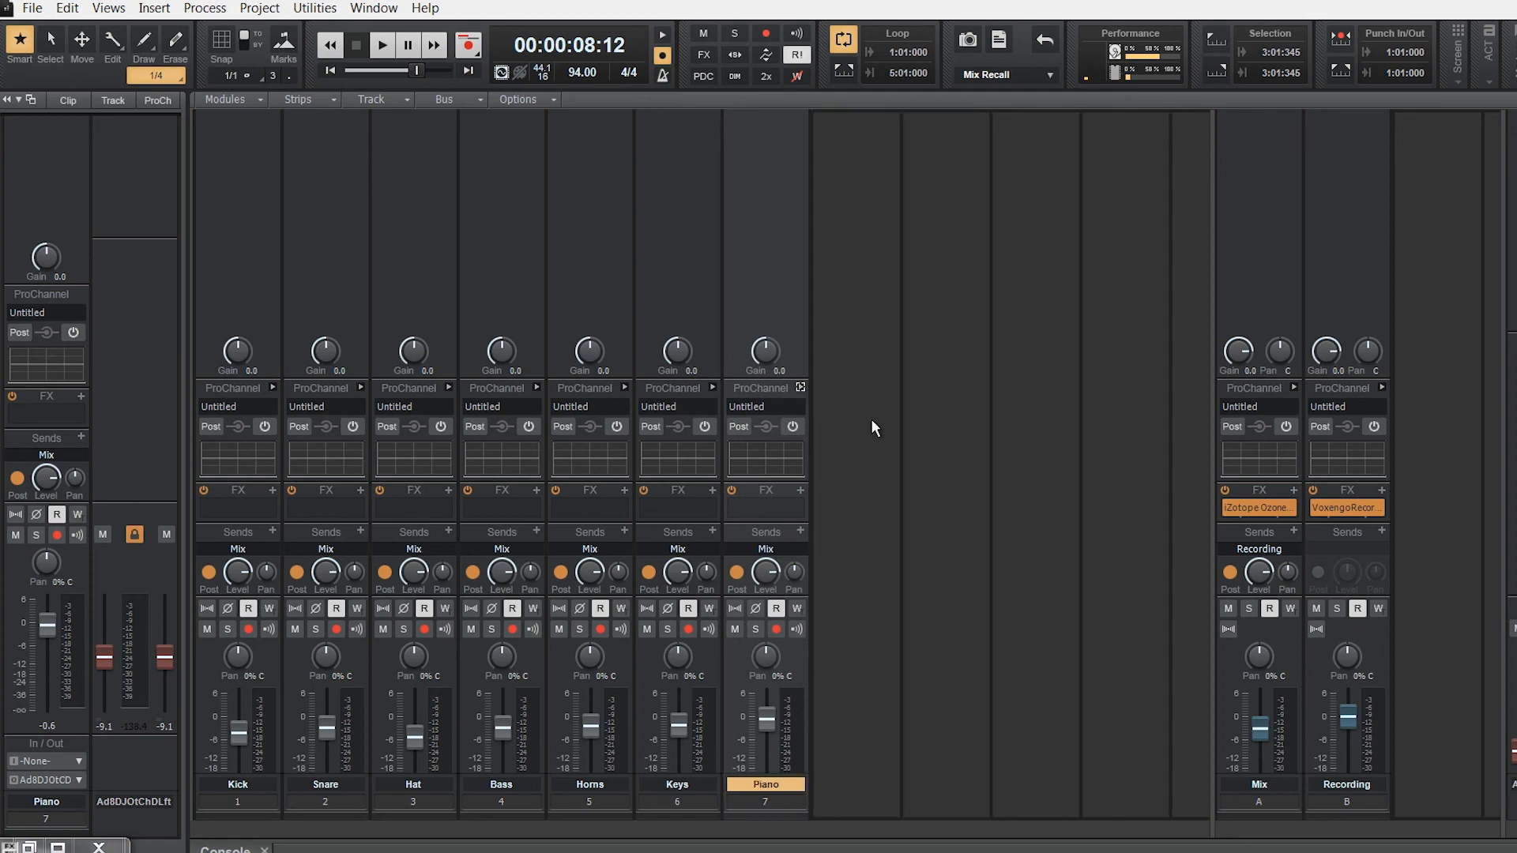